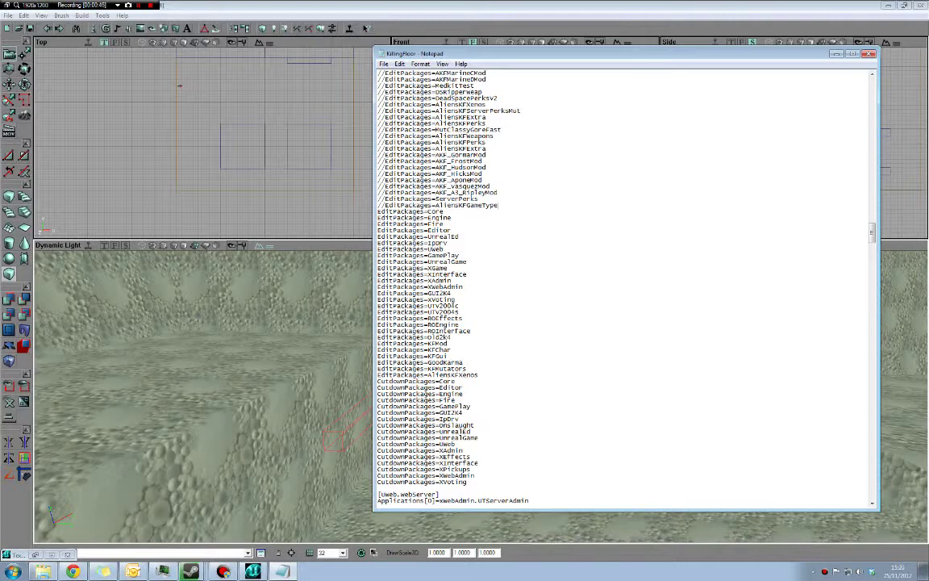
Check the EditPackages=AliensKFXenos line in the KillingFloor configuration file, and close the file
left_click_drag(479, 375, 378, 375)
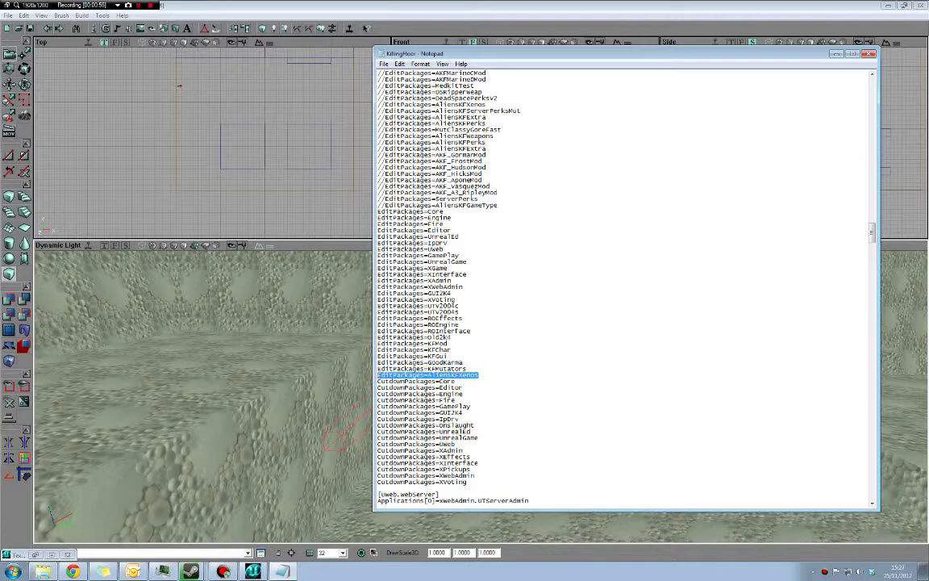
left_click(452, 349)
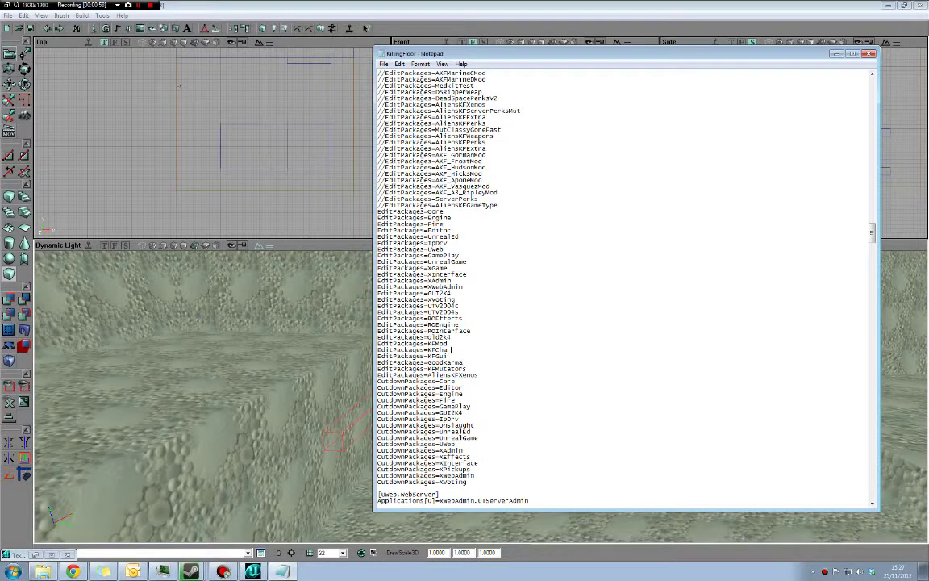
left_click(869, 55)
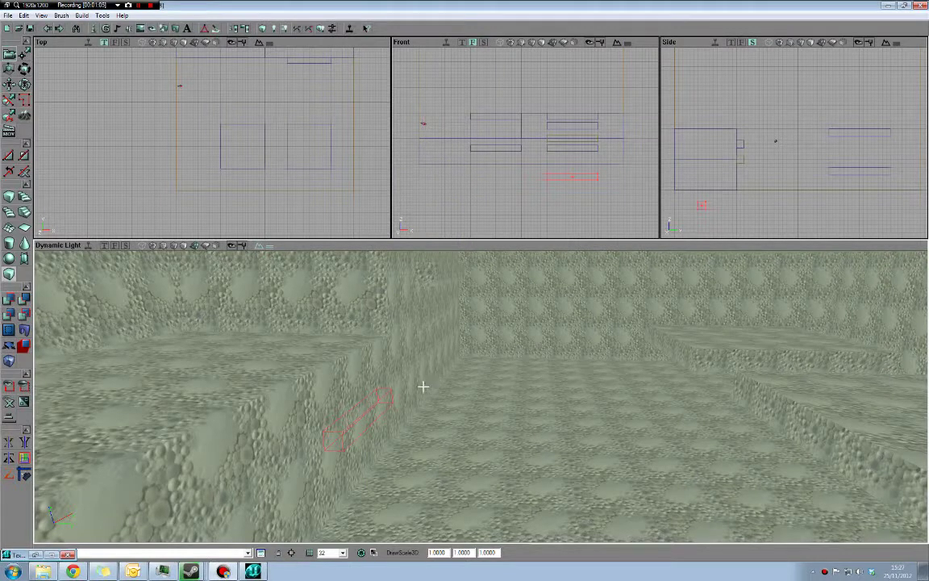
In the actor class browser, expand NavigationPoint, PathNode and AlienPaths, and select AlienClimbStart
right_click_drag(421, 409, 454, 484)
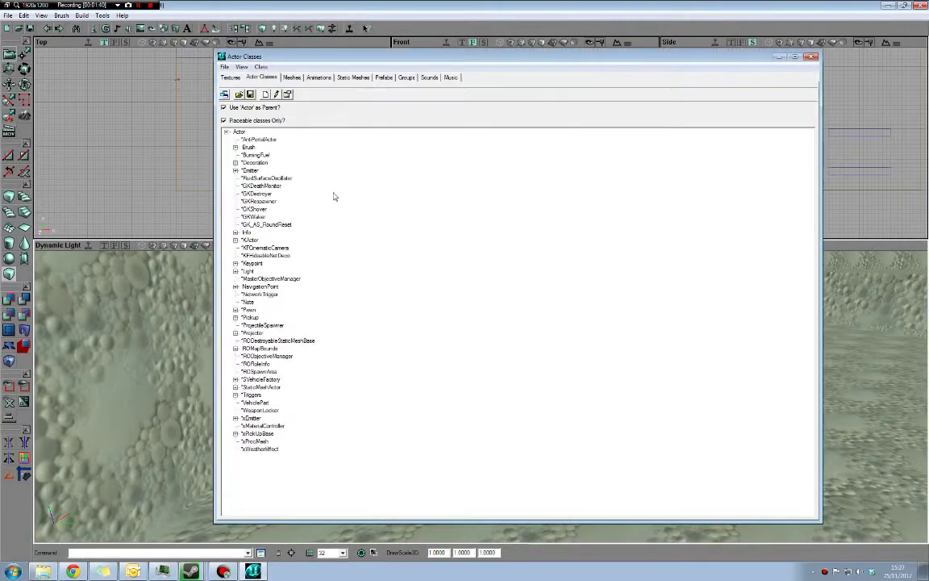
mouse_move(215, 204)
left_mouse_down()
mouse_move(453, 214)
mouse_move(476, 242)
left_mouse_up()
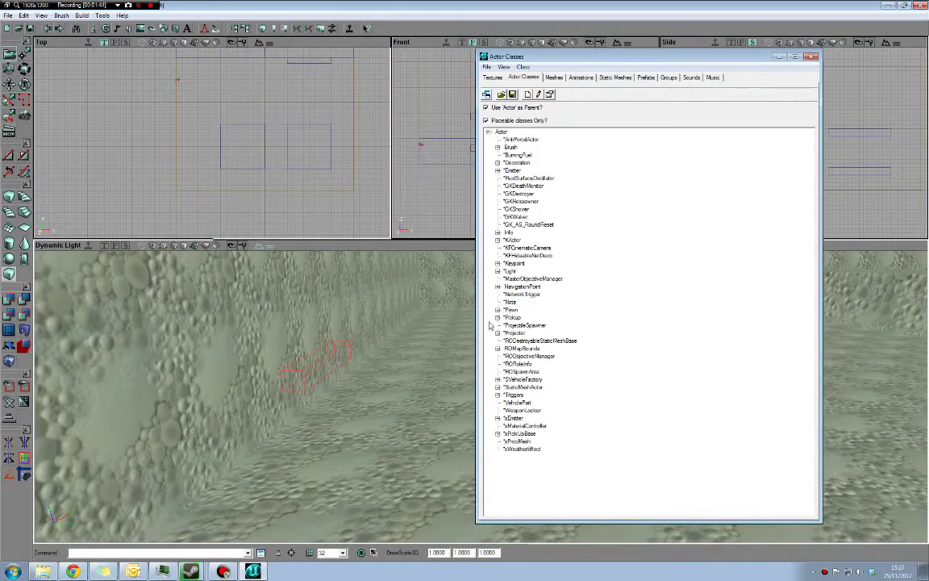
left_click(498, 287)
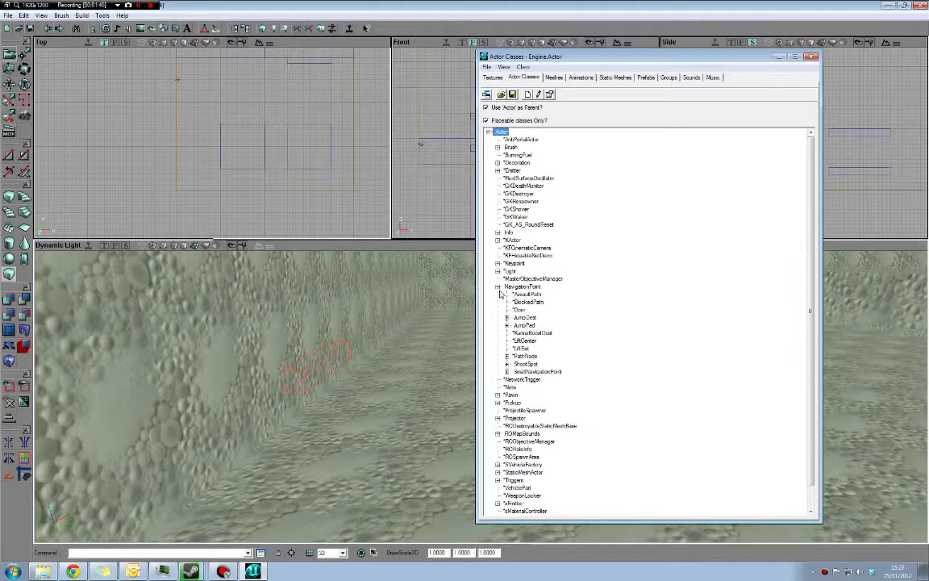
left_click(506, 355)
left_click(516, 364)
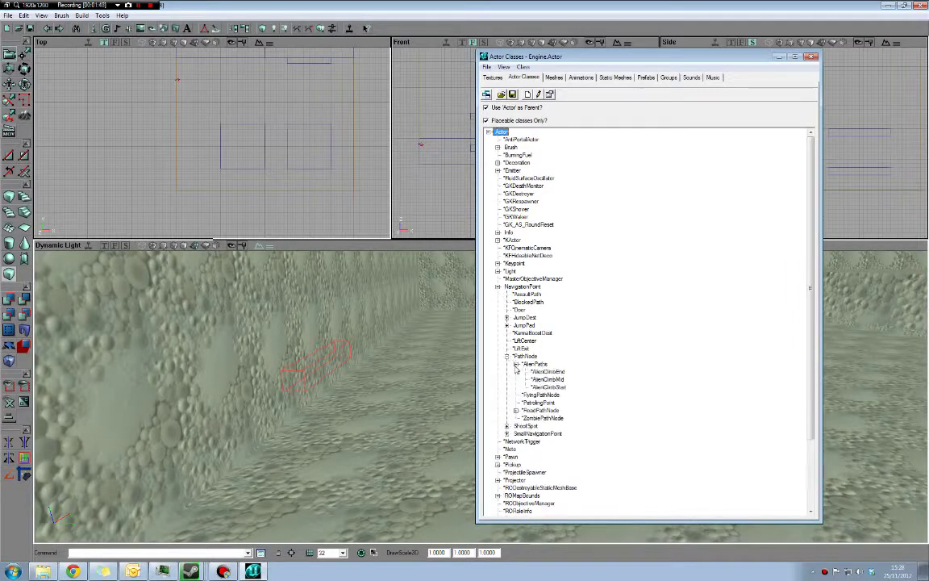
left_click(548, 371)
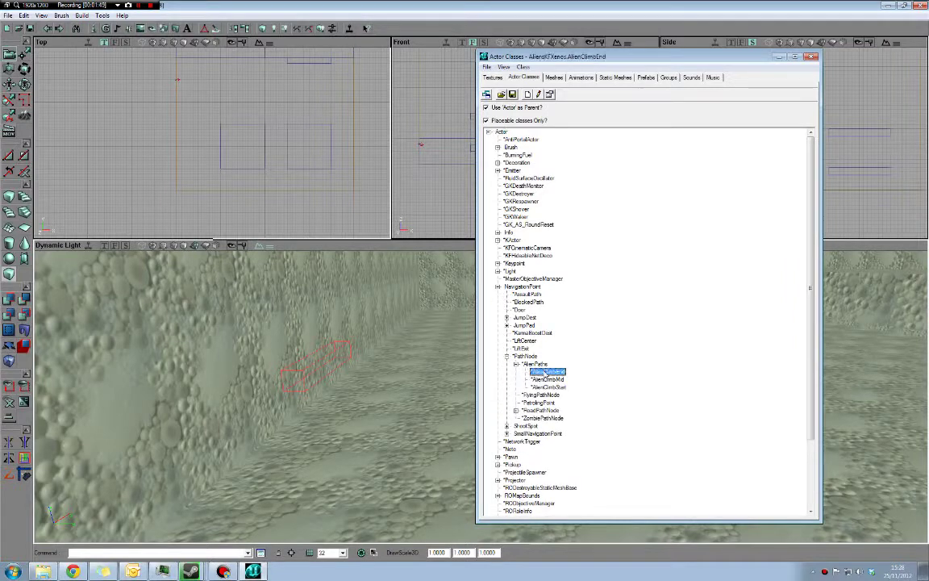
left_click(557, 387)
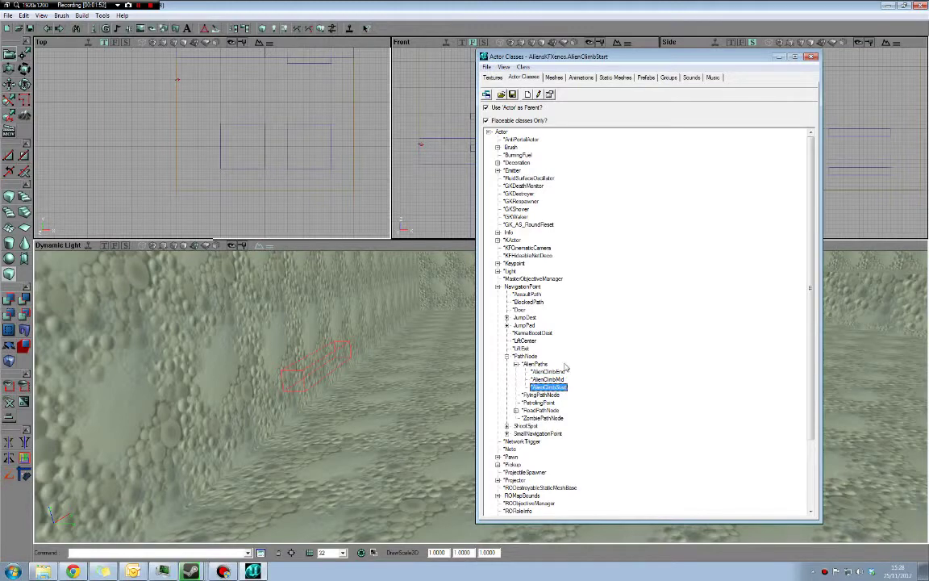
Move the class browser clear of the 3D view and add an AlienClimbStart actor on the floor near the wall
left_click_drag(532, 58, 643, 273)
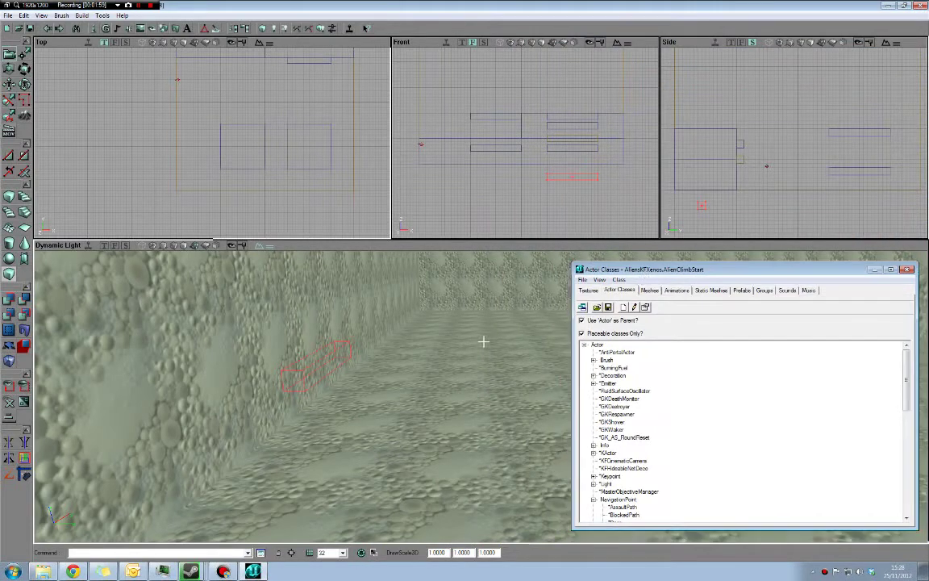
mouse_move(457, 324)
left_mouse_down()
mouse_move(450, 349)
mouse_move(454, 279)
mouse_move(476, 323)
mouse_move(484, 363)
mouse_move(475, 385)
left_mouse_up()
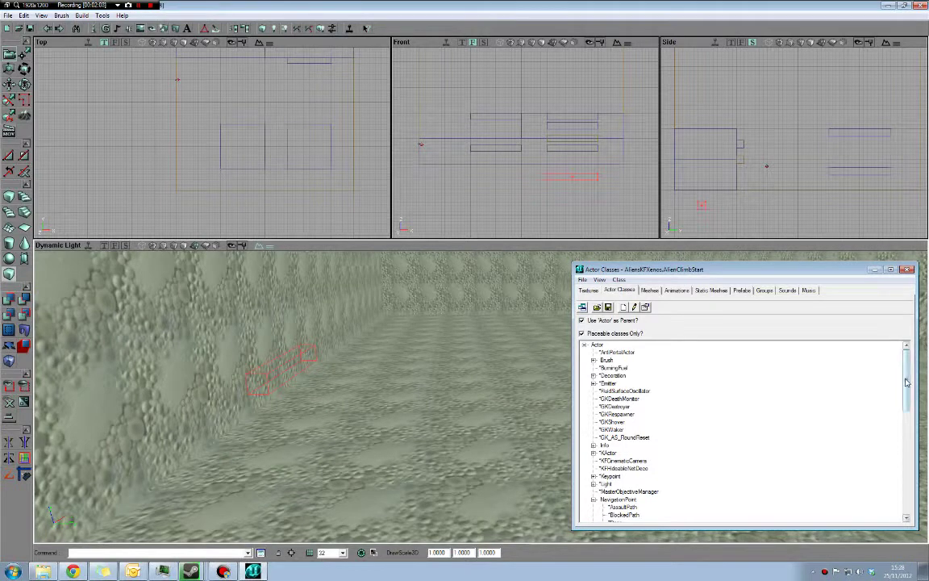
scroll(816, 403, "down", 10)
left_click(650, 398)
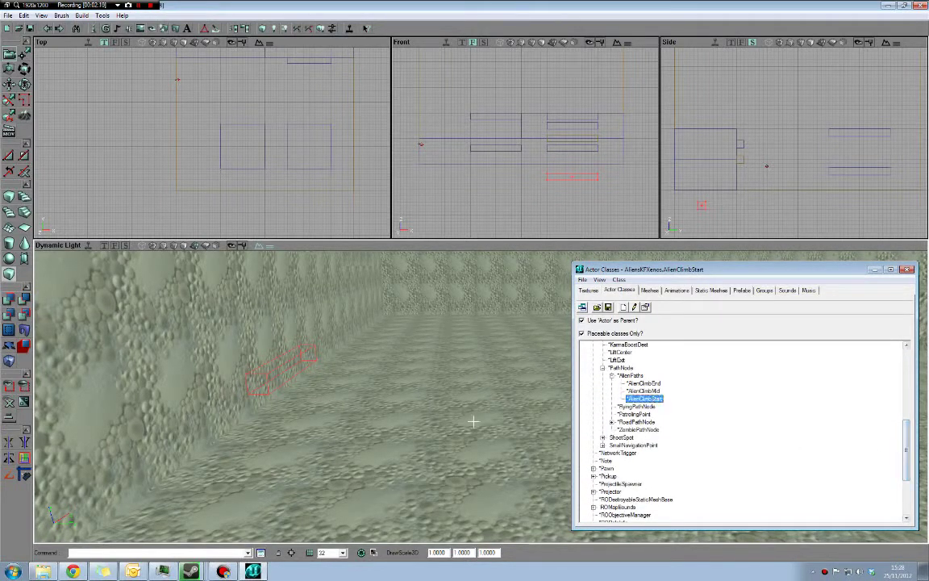
right_click(351, 417)
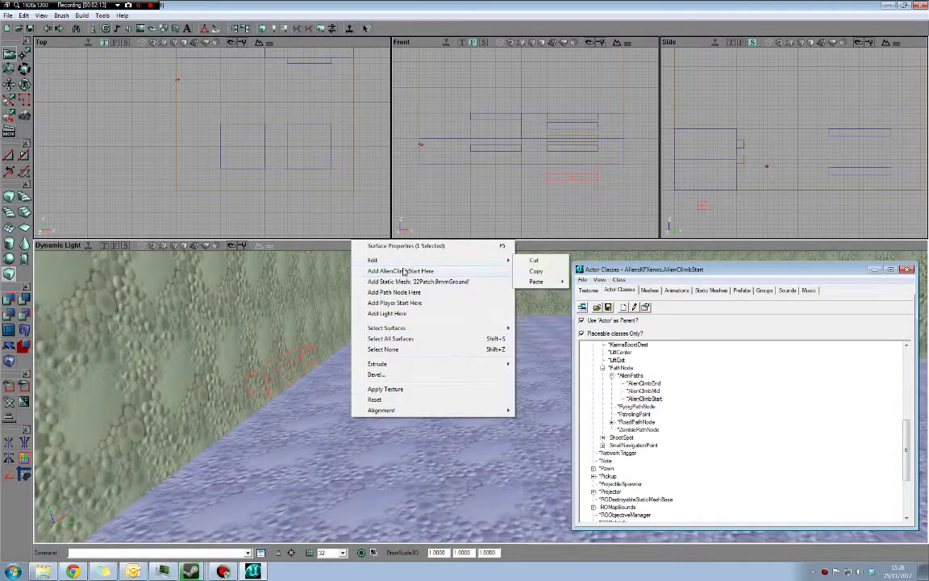
left_click(412, 271)
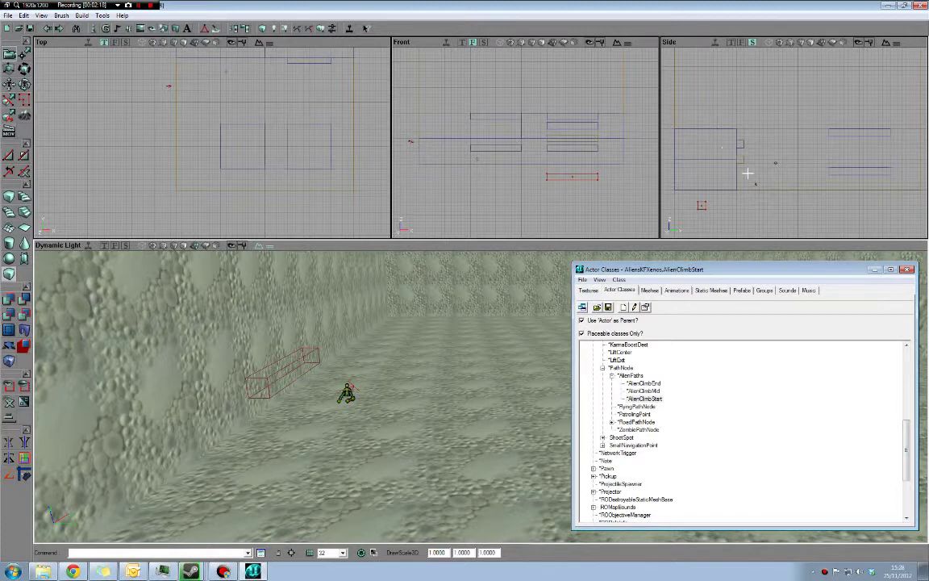
Examine the AlienClimbStart actor's properties, including its IDRange entries, LeapSpeed, WrongIDCost and NavigationPoint settings
left_click_drag(751, 178, 754, 170)
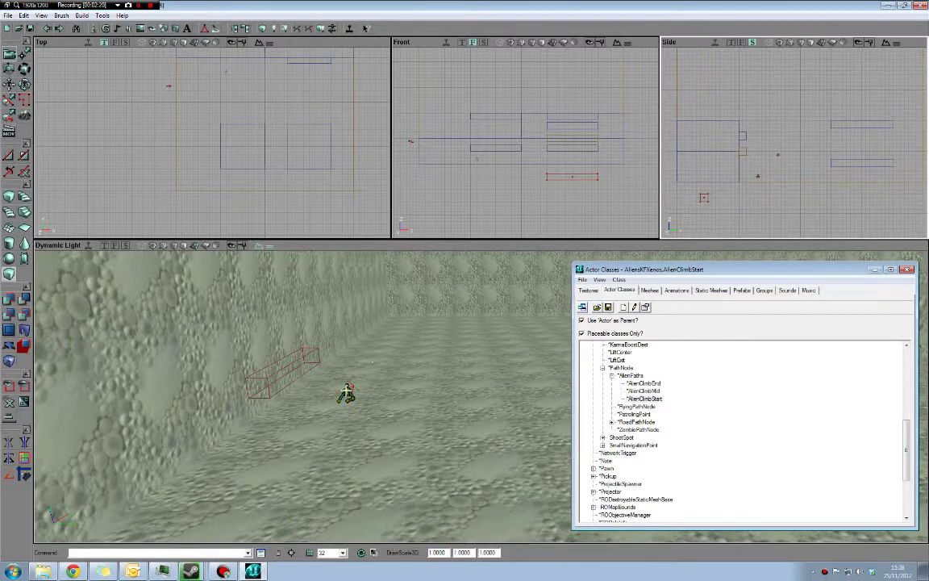
double_click(347, 391)
left_click(509, 71)
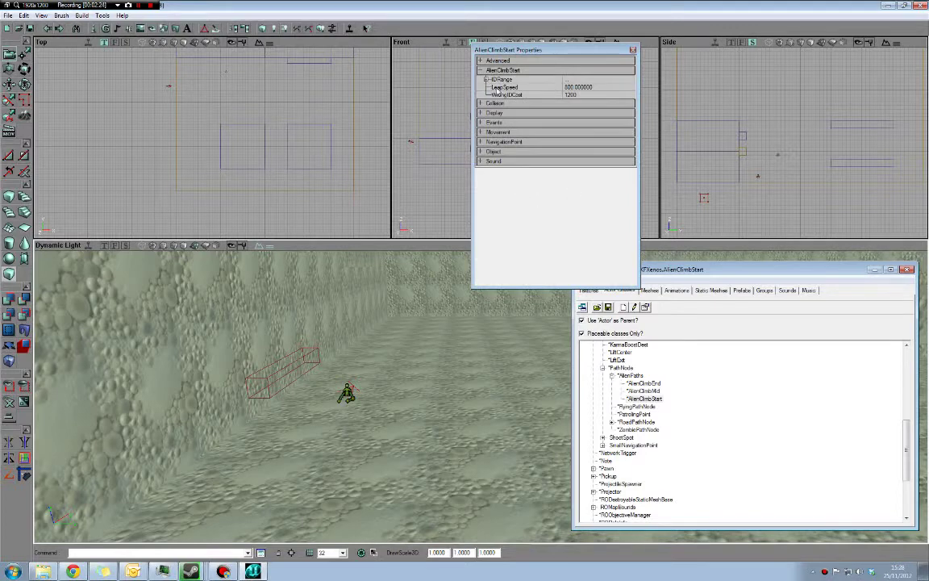
left_click(487, 80)
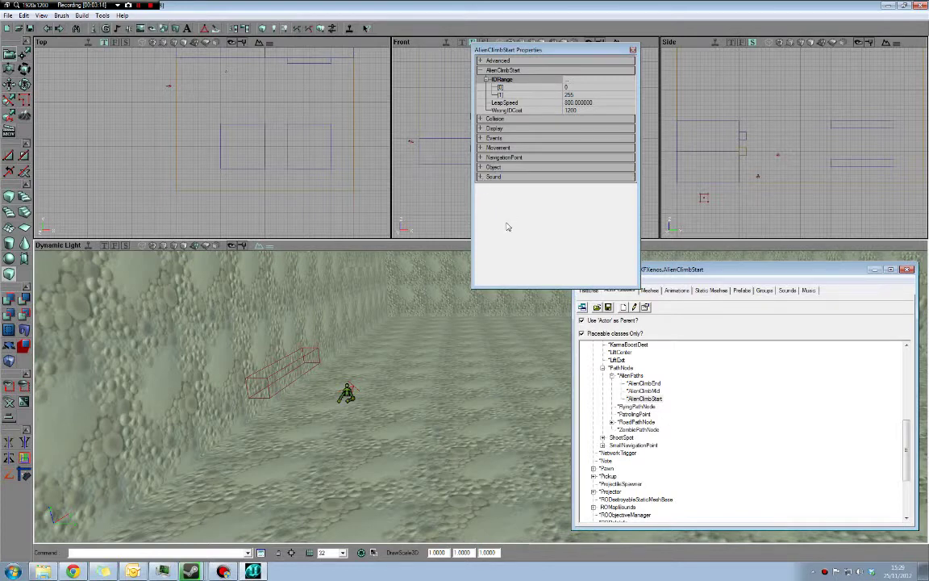
left_click(481, 158)
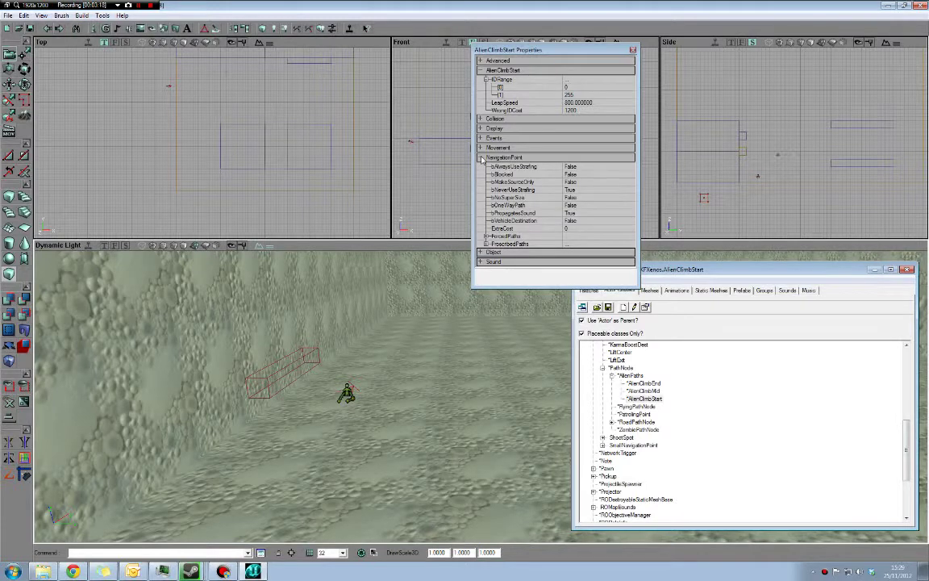
left_click(482, 159)
Rotate the AlienClimbStart actor horizontally so its direction arrow faces the wall
left_click_drag(355, 306, 358, 268)
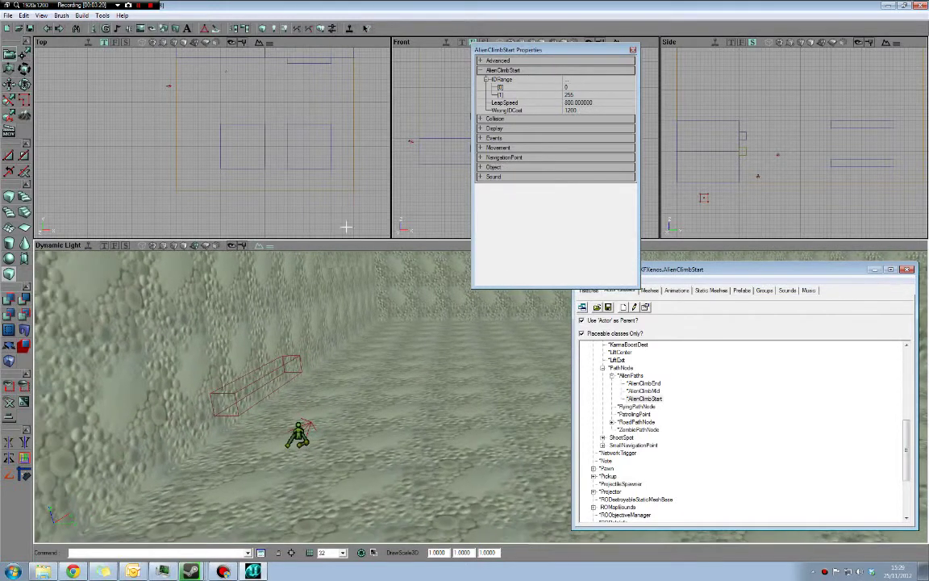
left_click_drag(268, 134, 314, 71)
scroll(268, 135, "up", 4)
right_click_drag(268, 137, 321, 137, "ctrl")
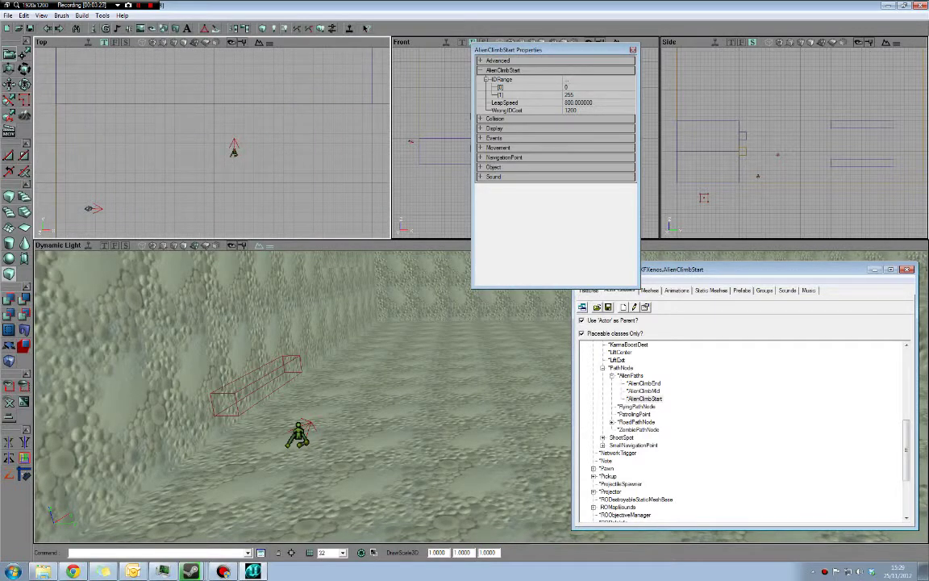
Tilt the AlienClimbStart actor in the side view so its arrow points diagonally up at the wall
mouse_move(741, 188)
left_mouse_down()
mouse_move(742, 196)
mouse_move(755, 177)
left_mouse_up()
scroll(741, 187, "up", 4)
left_click_drag(760, 173, 736, 177)
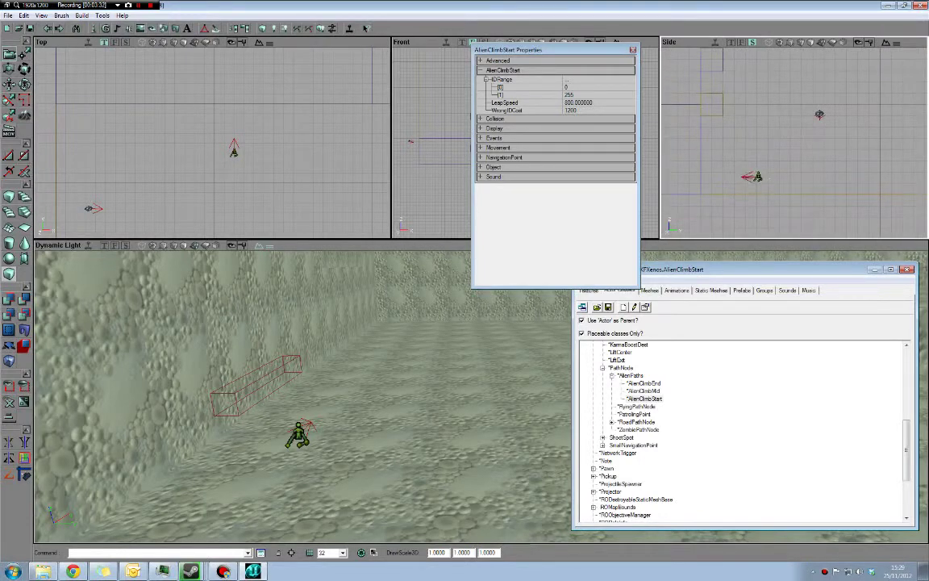
mouse_move(735, 176)
left_mouse_down()
mouse_move(768, 171)
mouse_move(759, 179)
left_mouse_up()
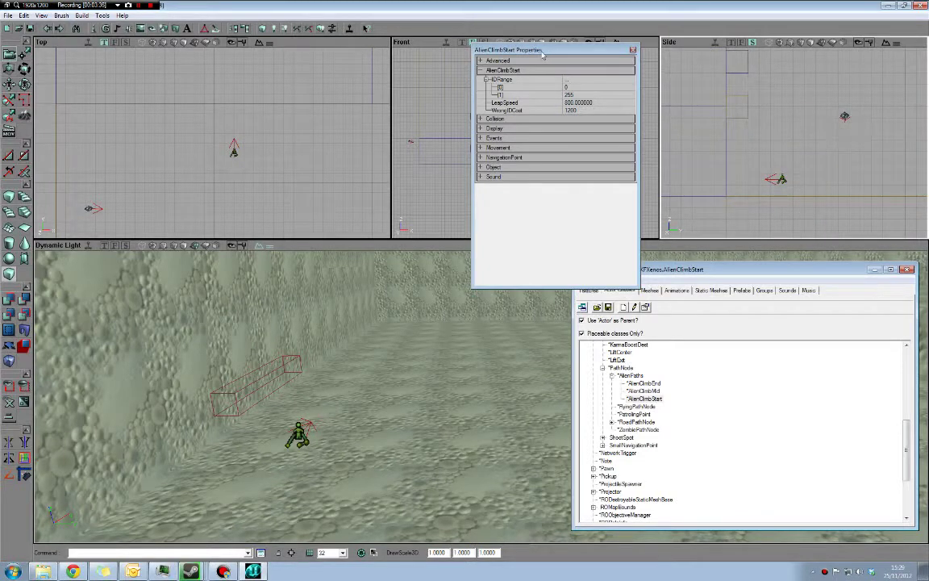
left_click_drag(544, 52, 809, 66)
mouse_move(484, 145)
left_mouse_down()
mouse_move(460, 145)
mouse_move(453, 162)
mouse_move(462, 148)
left_mouse_up()
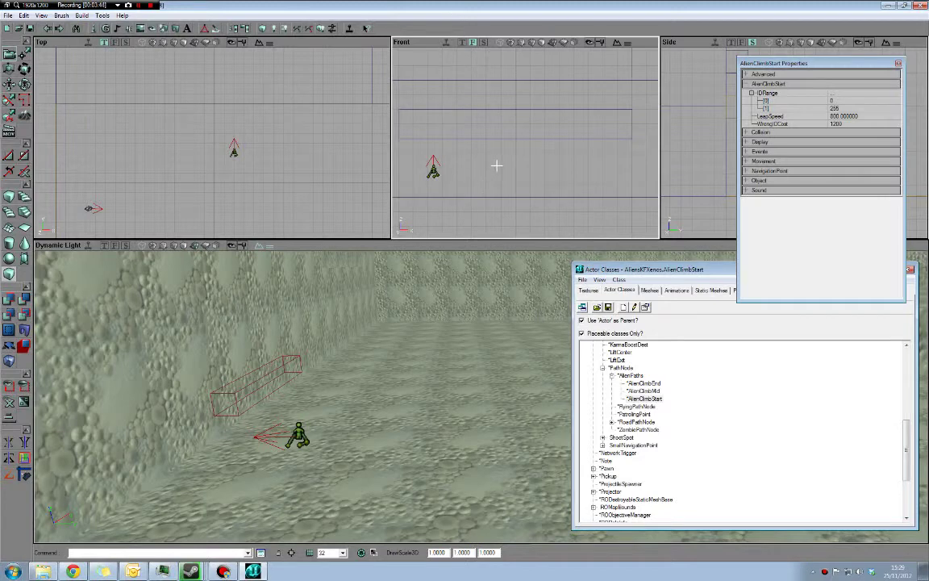
left_click_drag(509, 182, 543, 173)
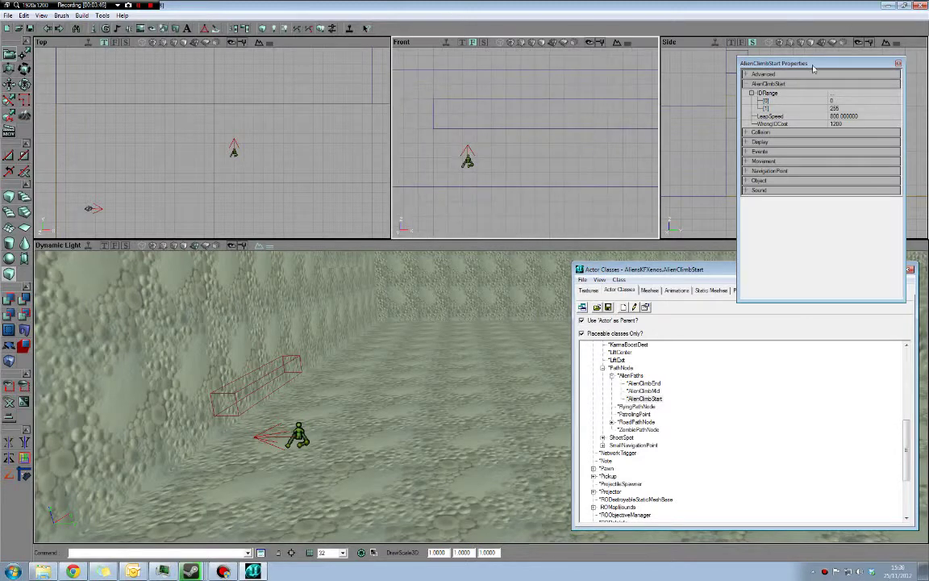
left_click_drag(814, 69, 818, 242)
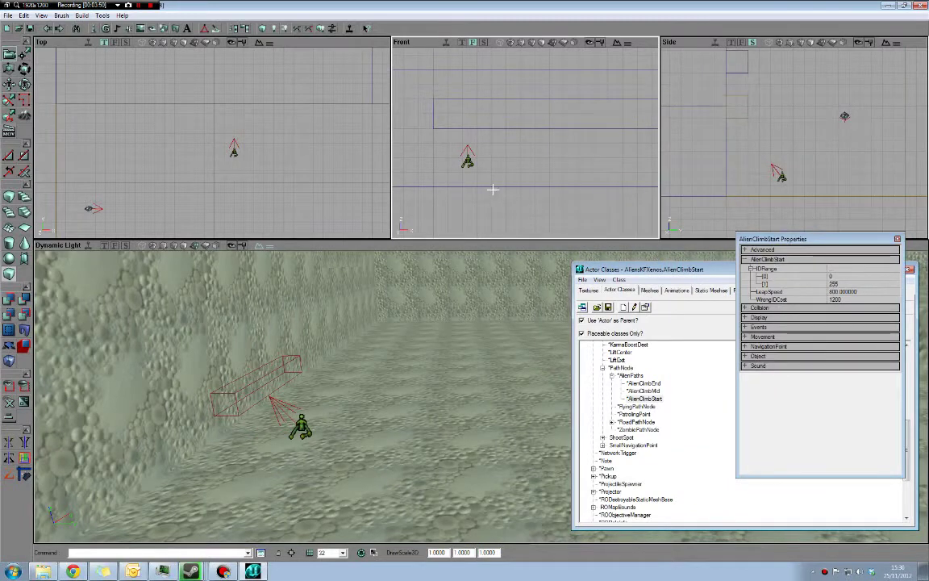
Add an AlienClimbMid actor on top of the raised block above the AlienClimbStart actor
left_click_drag(369, 363, 375, 400)
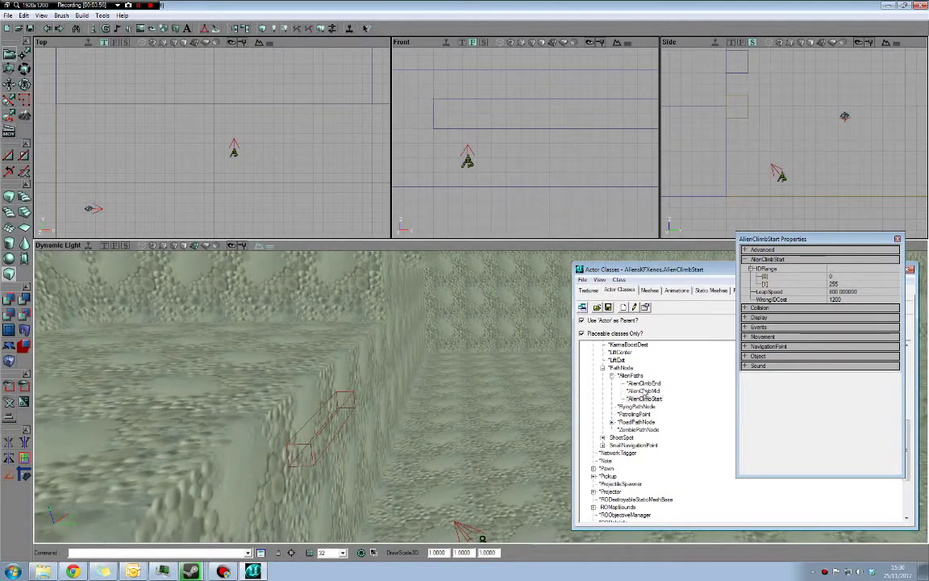
left_click(644, 390)
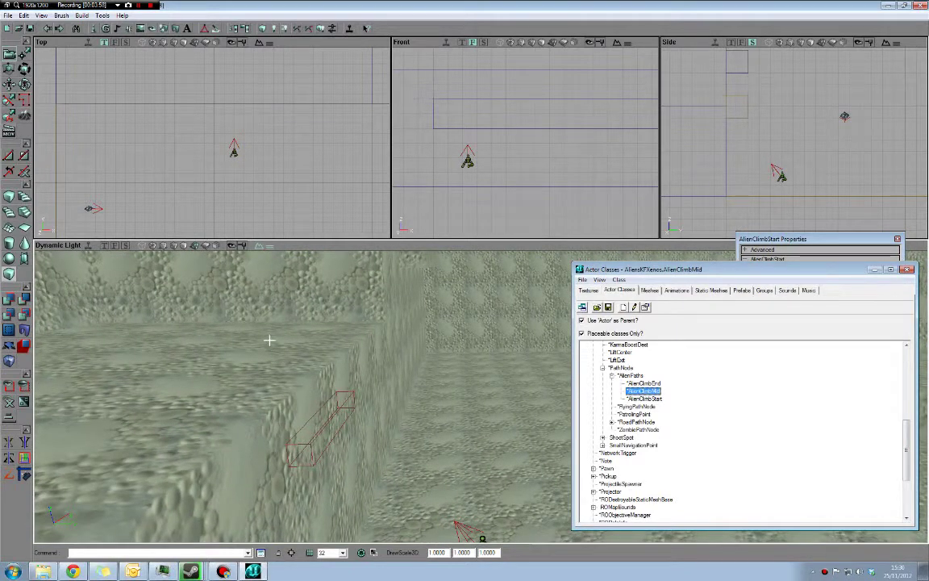
mouse_move(753, 143)
left_mouse_down()
mouse_move(726, 121)
mouse_move(753, 144)
left_mouse_up()
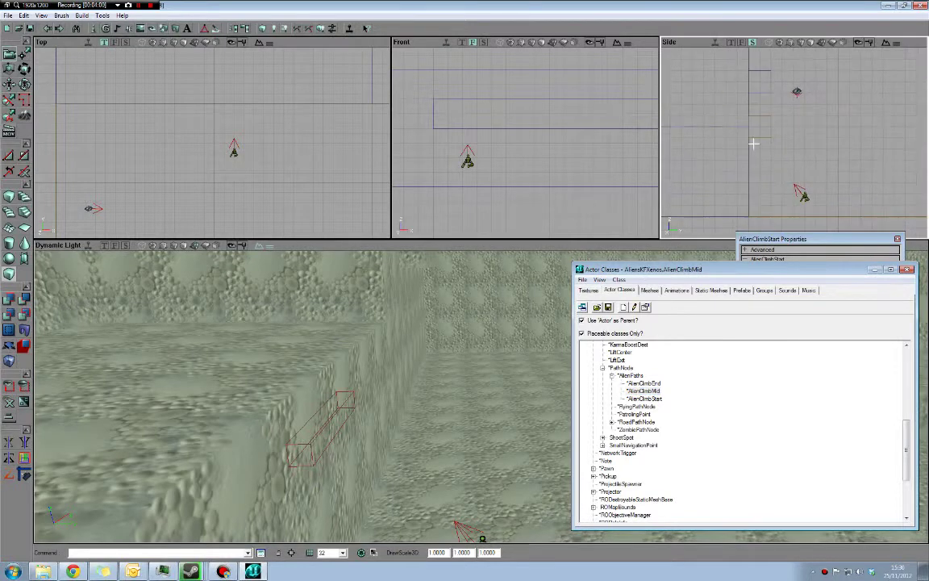
right_click(264, 371)
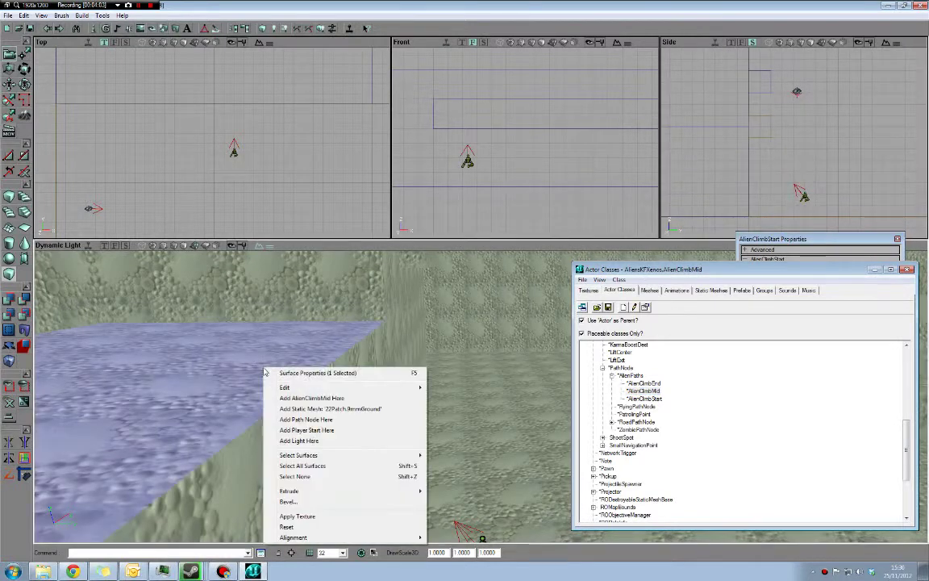
left_click(294, 397)
Move the AlienClimbMid actor sideways in the front view so it lines up vertically above the AlienClimbStart actor
left_click_drag(524, 145, 532, 178)
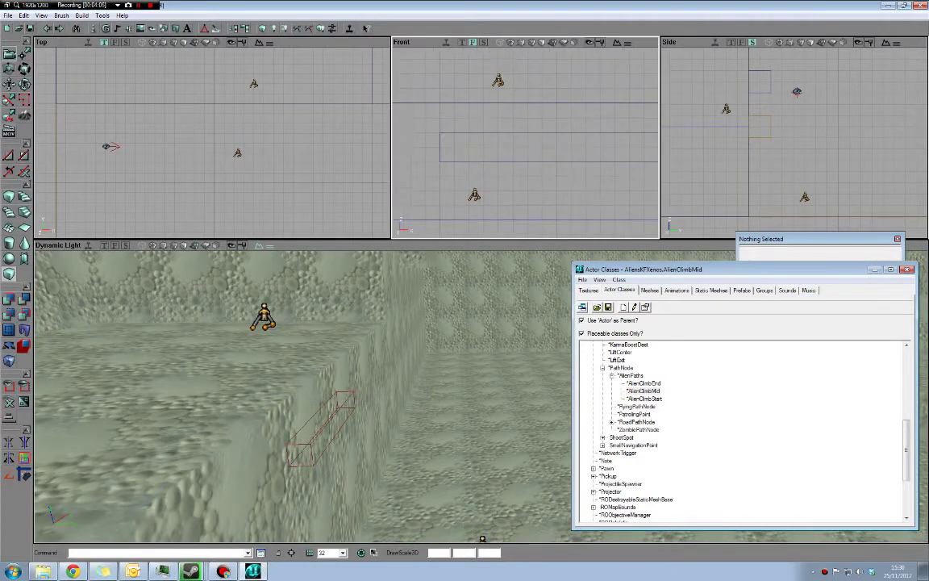
left_click(497, 82)
left_click_drag(497, 81, 475, 79, "ctrl")
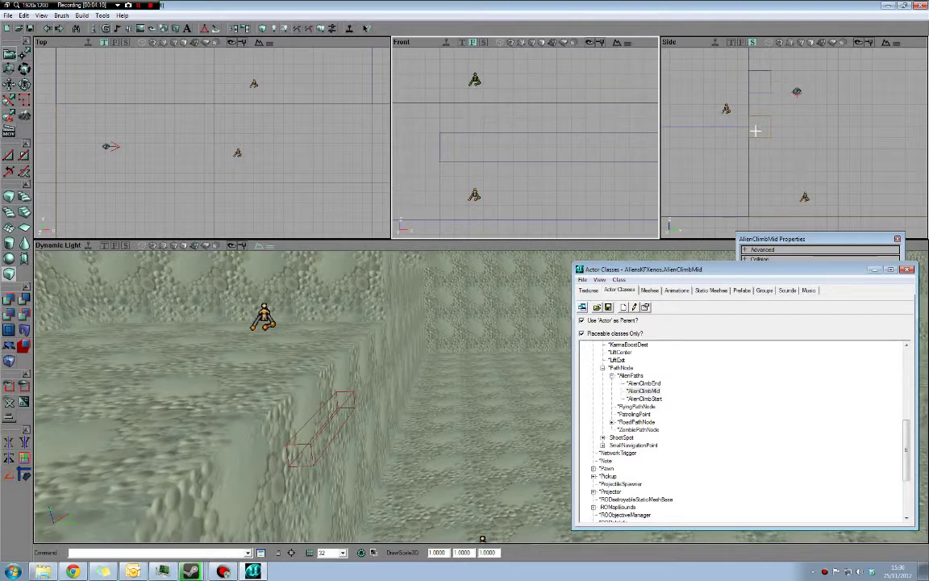
Move the AlienClimbMid actor in the side view so it sits over the edge of the wall
scroll(756, 131, "up", 4)
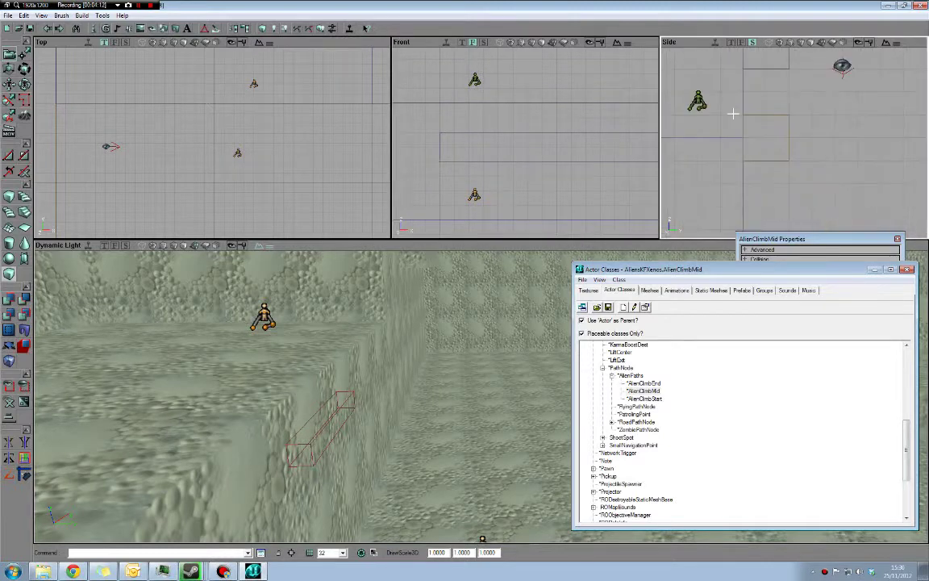
left_click_drag(745, 122, 780, 117)
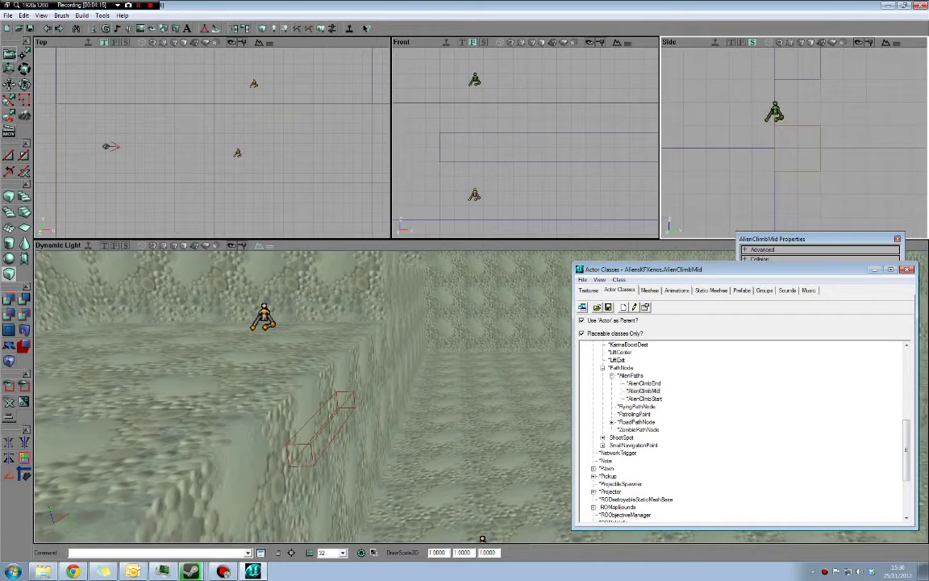
left_click_drag(725, 108, 746, 112)
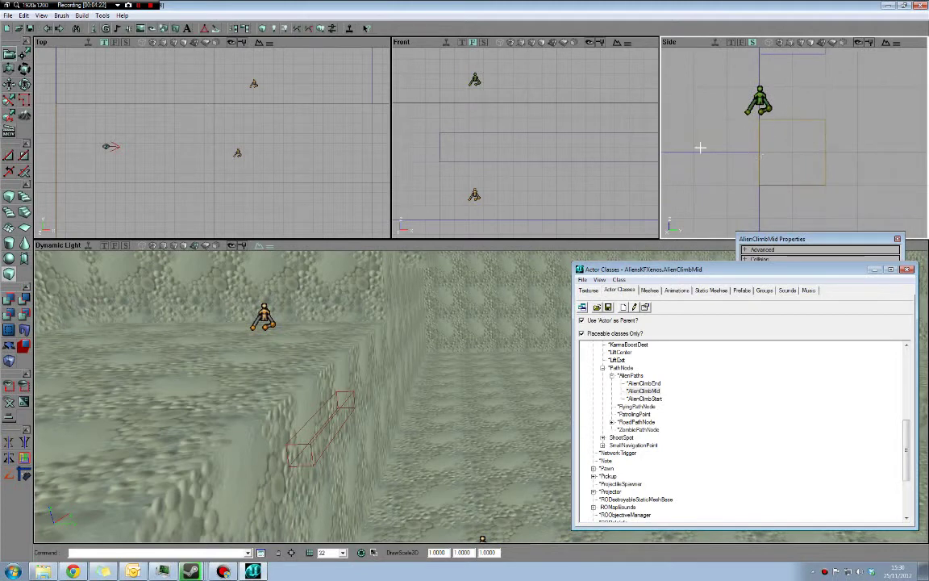
left_click_drag(765, 149, 760, 152)
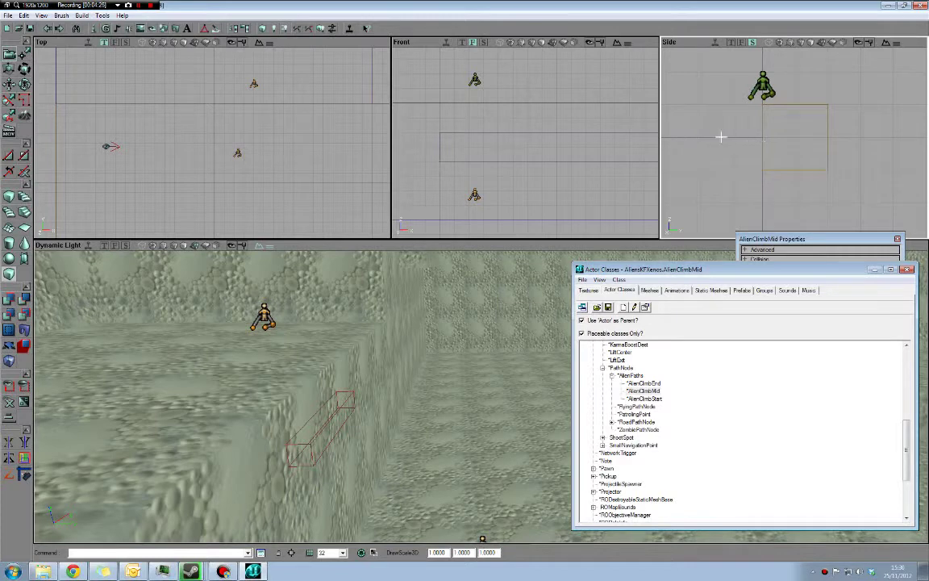
Add an AlienClimbEnd actor on top of the raised block, set back from the wall edge behind the AlienClimbMid actor
left_click_drag(687, 127, 688, 153)
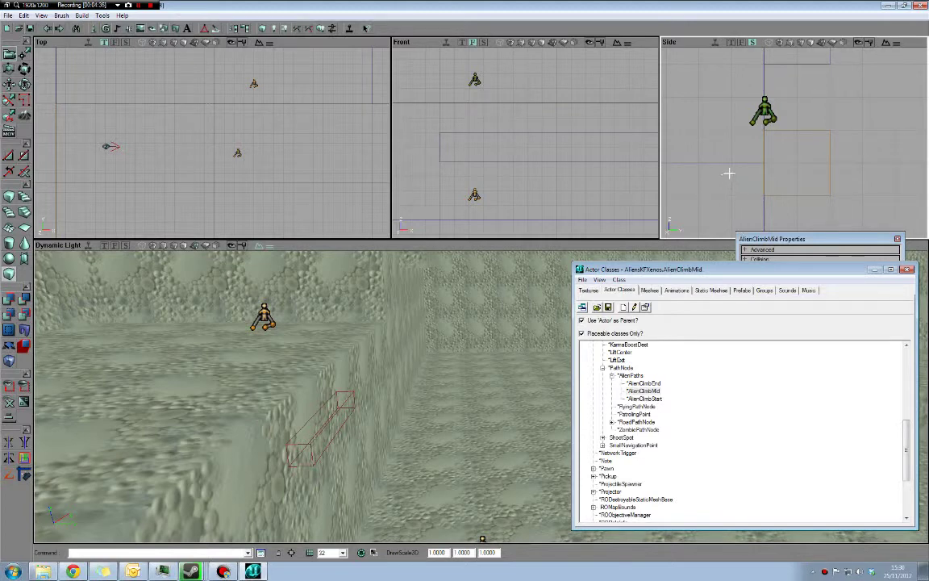
left_click_drag(732, 160, 817, 160)
left_click_drag(289, 148, 278, 177, "ctrl")
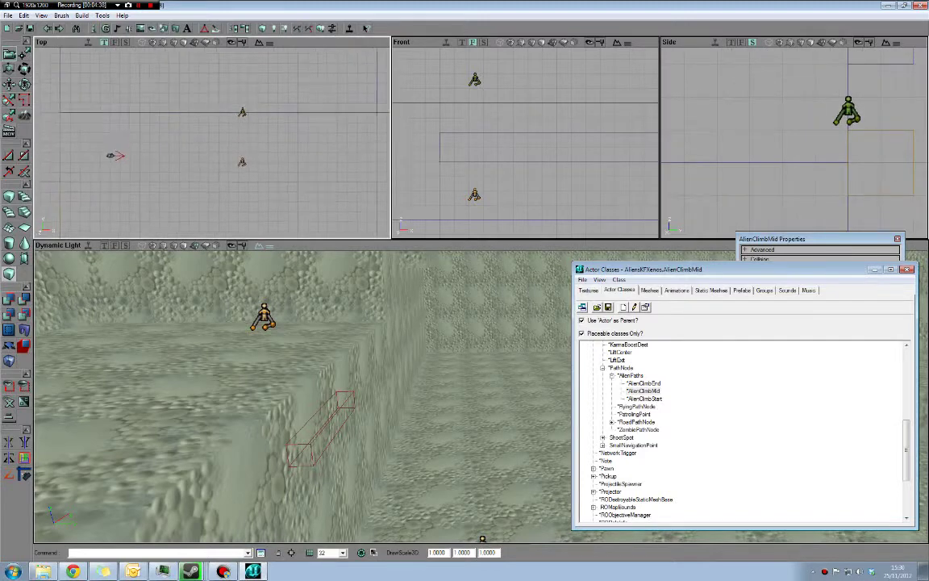
left_click_drag(115, 156, 111, 219)
left_click(651, 398)
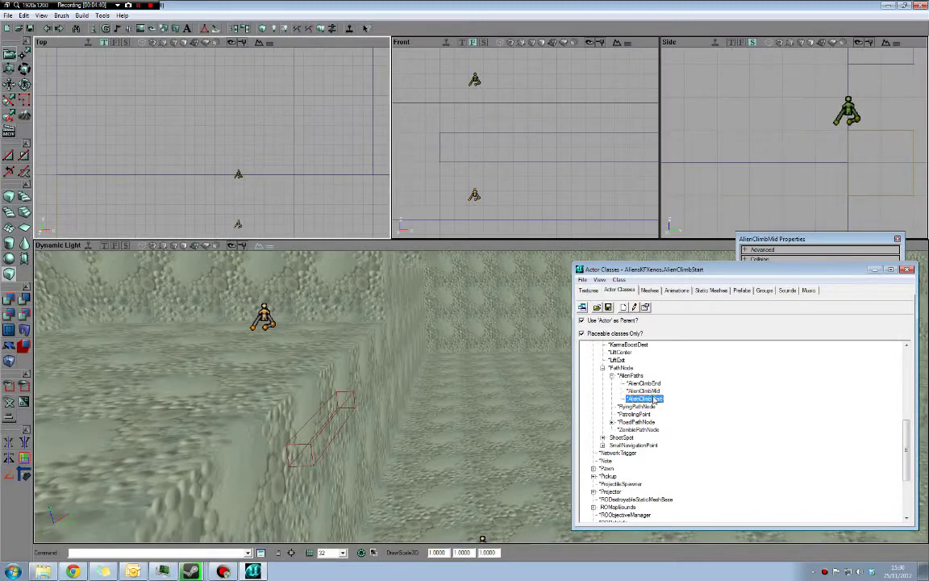
left_click(651, 383)
left_click_drag(277, 377, 241, 378)
mouse_move(240, 378)
right_mouse_down()
mouse_move(211, 363)
mouse_move(208, 339)
mouse_move(210, 386)
mouse_move(206, 355)
right_mouse_up()
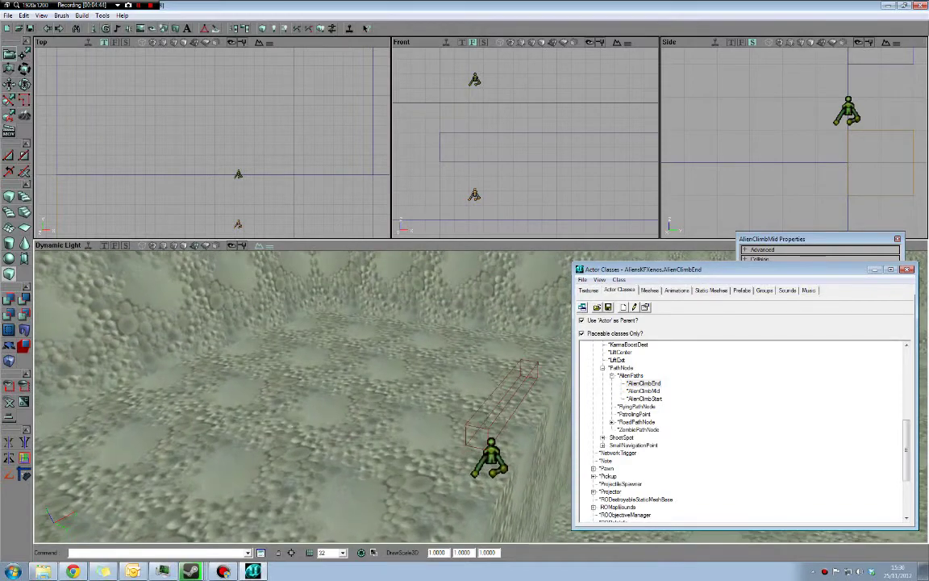
right_click(294, 420)
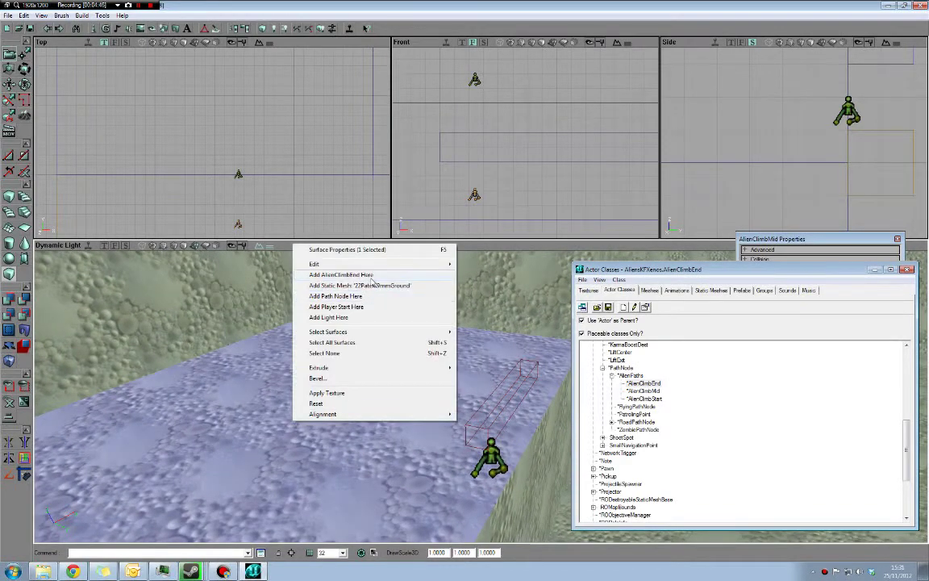
left_click(341, 275)
Move the AlienClimbEnd actor sideways in the front view so it lines up with the AlienClimbMid actor
left_click_drag(546, 162, 549, 156)
left_click(503, 73)
left_click_drag(502, 74, 478, 74, "ctrl")
left_click_drag(520, 152, 522, 141)
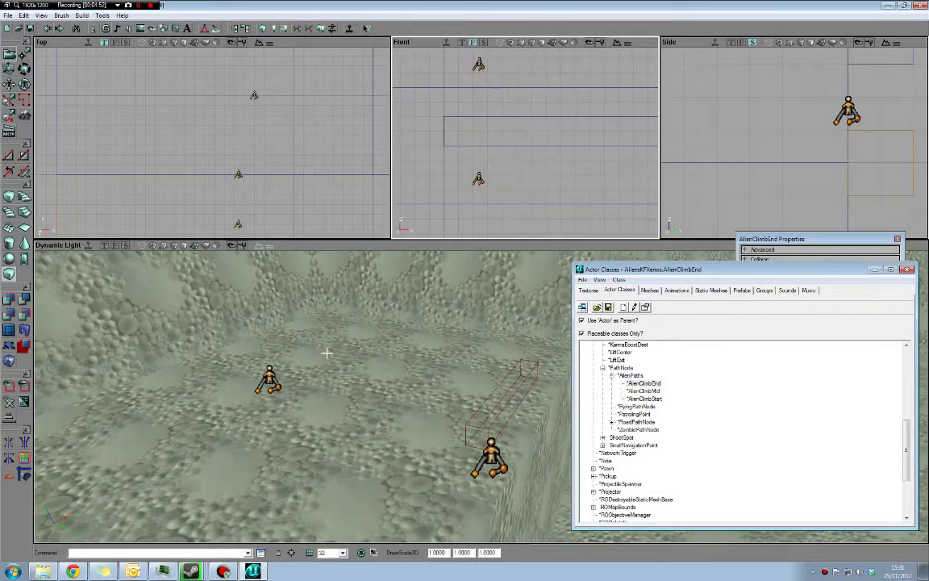
Set the first ForcedPaths entry of the AlienClimbStart actor to AlienClimbMid0
left_click_drag(327, 353, 484, 343)
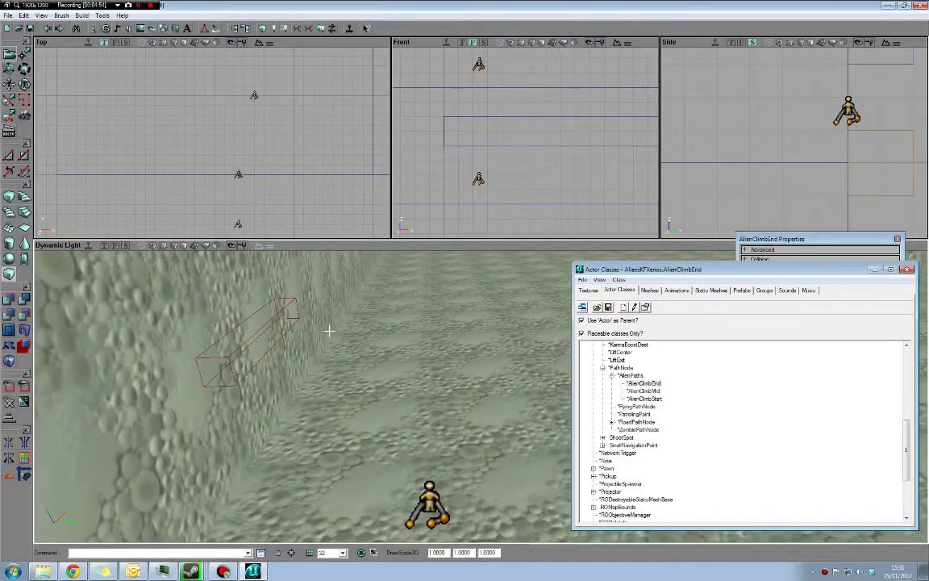
left_click_drag(329, 330, 335, 367)
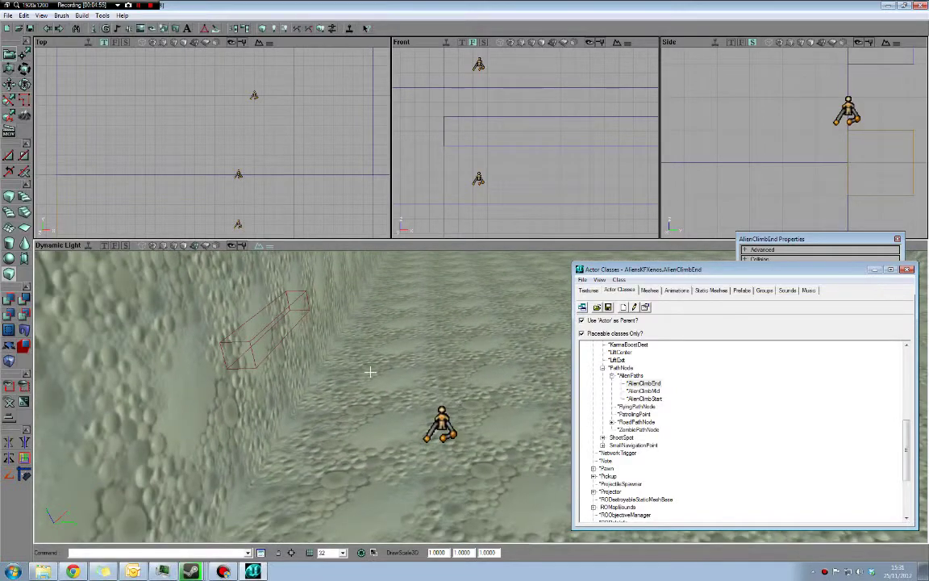
left_click(441, 425)
left_click_drag(368, 447, 371, 399)
left_click(794, 238)
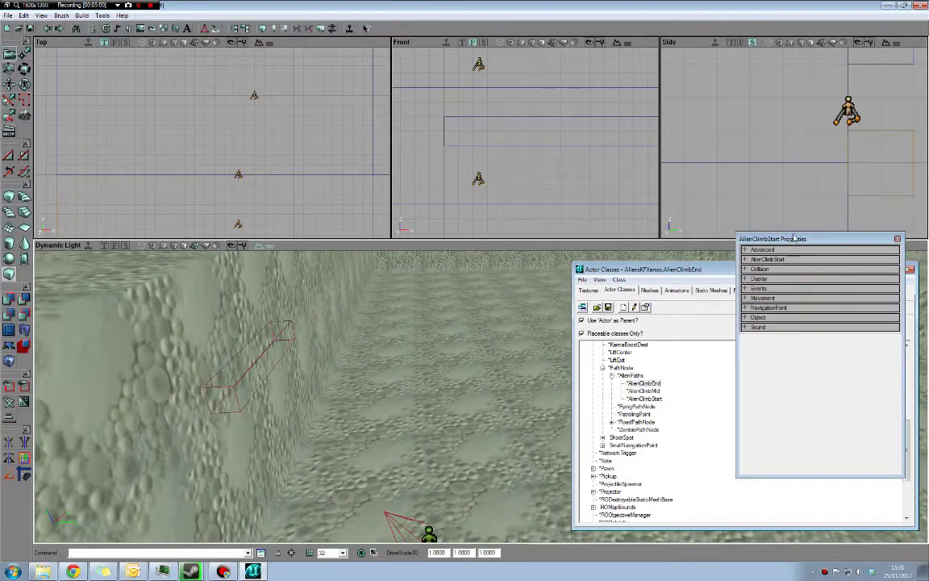
left_click_drag(794, 239, 737, 95)
left_click(686, 165)
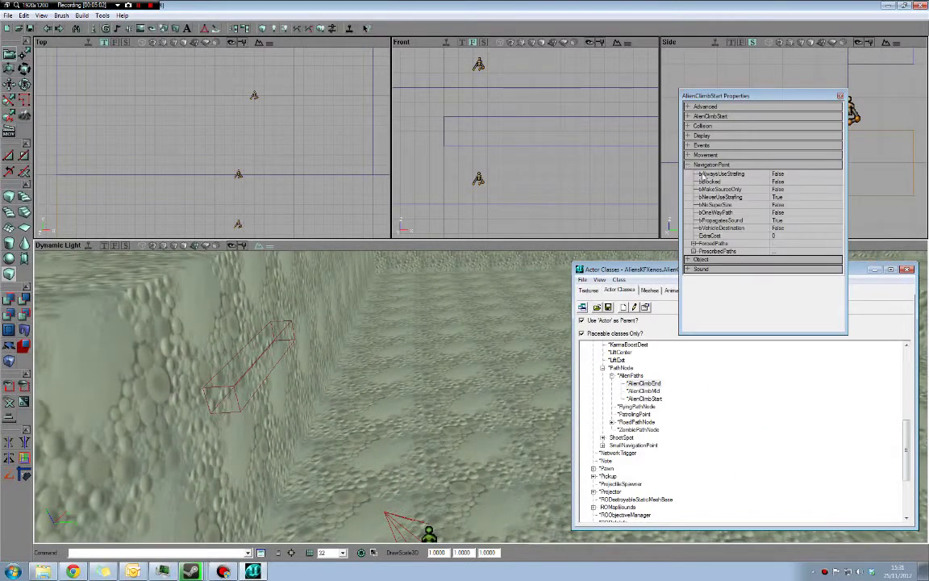
left_click(693, 243)
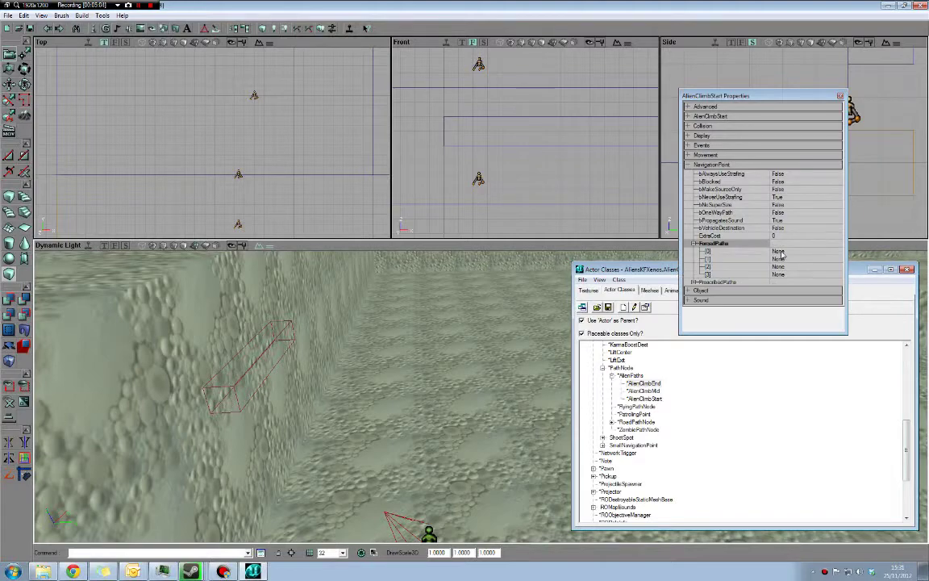
mouse_move(387, 348)
right_mouse_down()
mouse_move(367, 379)
mouse_move(371, 326)
mouse_move(375, 355)
mouse_move(387, 348)
right_mouse_up()
left_click_drag(387, 348, 381, 373)
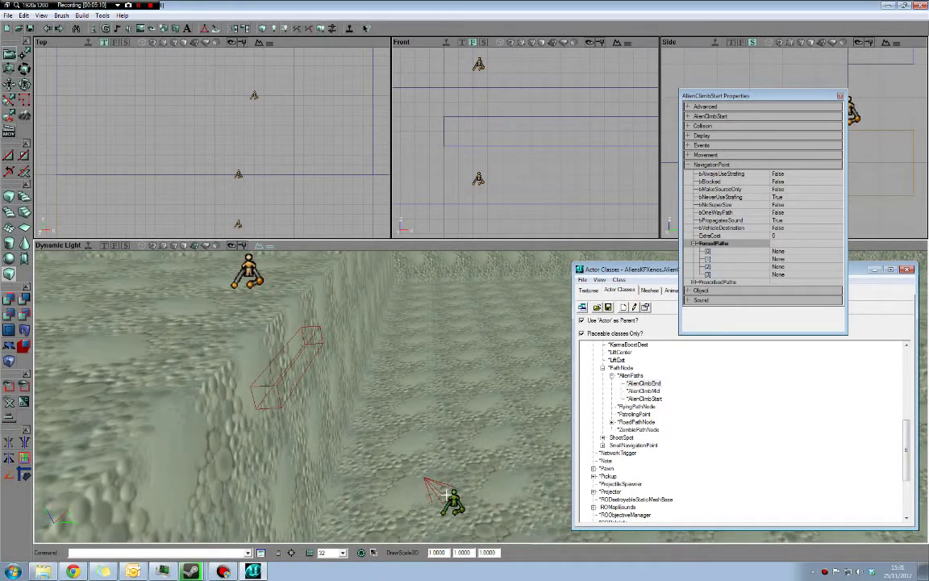
left_click(778, 252)
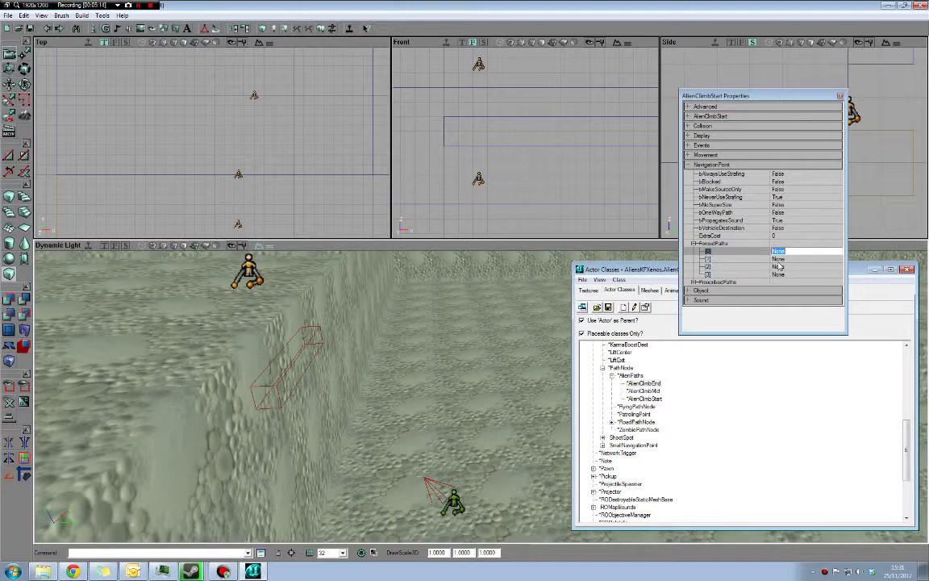
type("AlienClimbMid0")
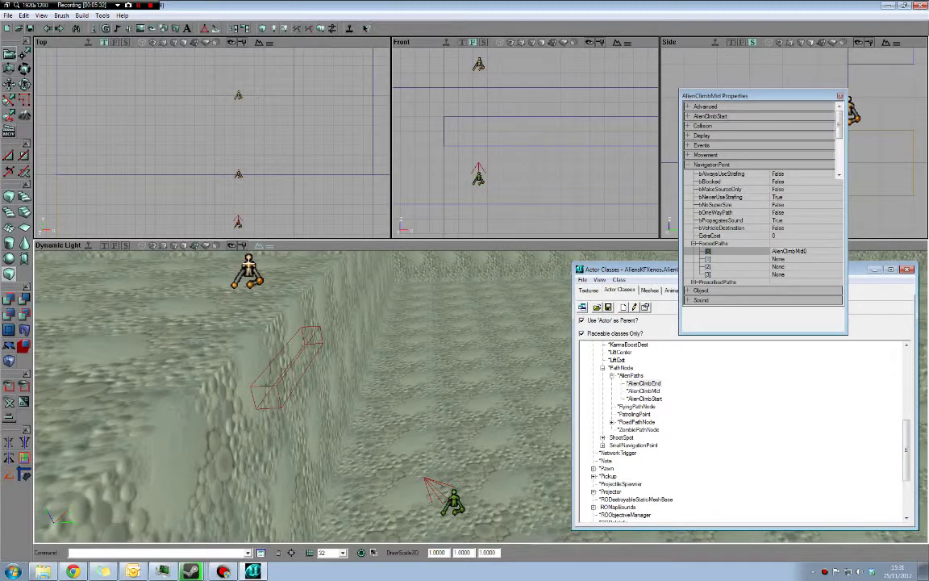
Look up the AlienClimbMid actor's name in its Object properties
left_click(246, 270)
left_click(692, 280)
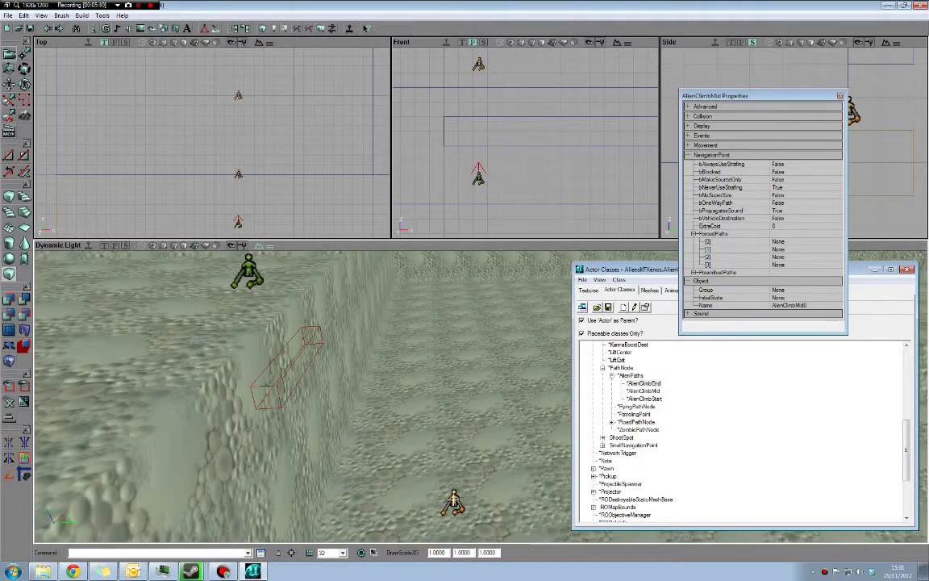
left_click(453, 500)
Set the first ForcedPaths entry of the AlienClimbMid actor to AlienClimbEnd0
mouse_move(438, 371)
left_mouse_down()
mouse_move(438, 355)
mouse_move(440, 373)
left_mouse_up()
left_click(360, 358)
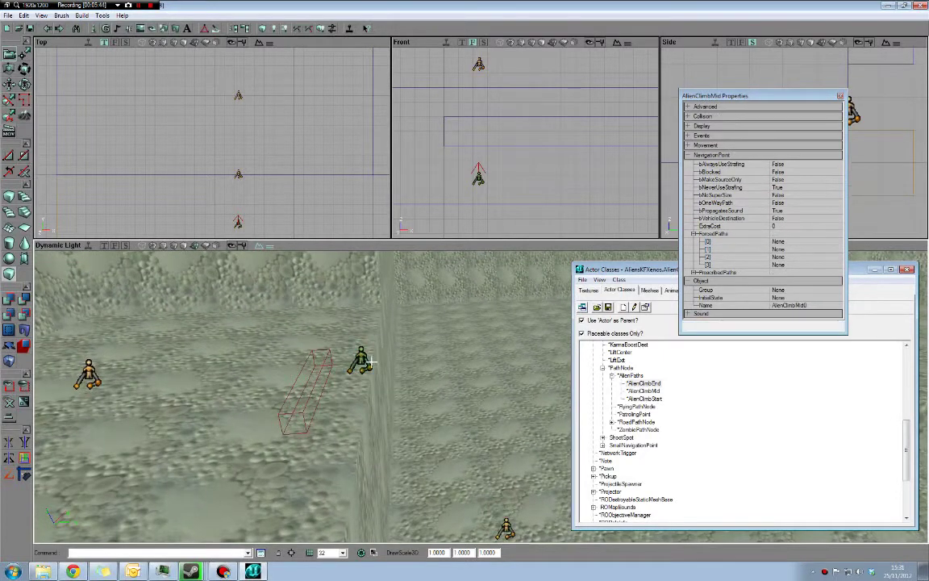
left_click(778, 242)
type("A")
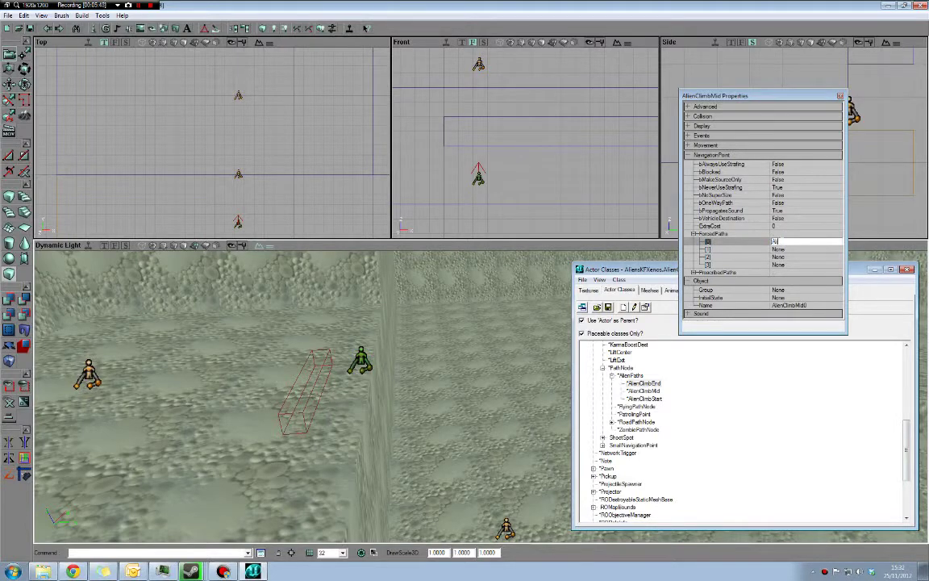
type("lienClimbEnd0")
Check the AlienClimbEnd actor's properties and add a path node beside it on top of the raised block
mouse_move(435, 402)
left_mouse_down()
mouse_move(429, 419)
mouse_move(435, 402)
left_mouse_up()
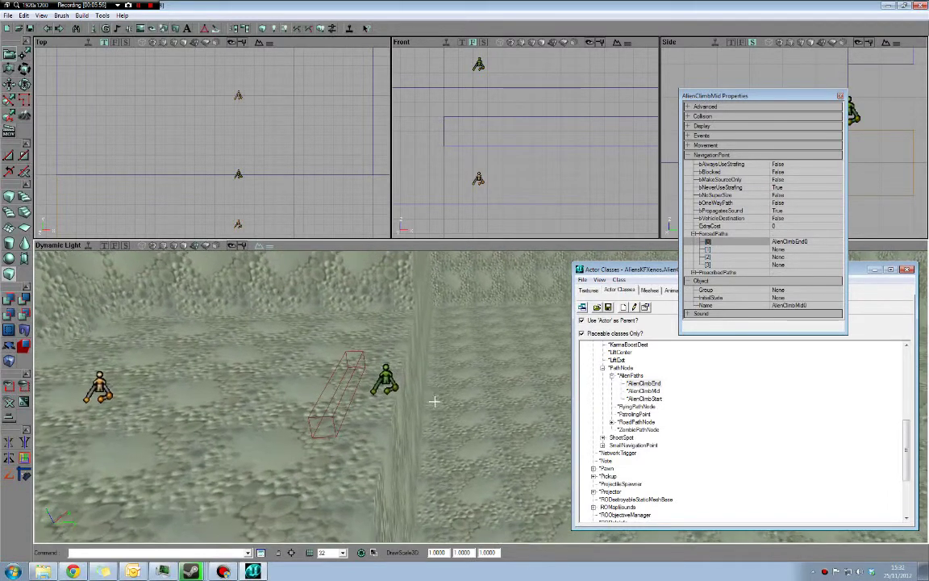
left_click(97, 383)
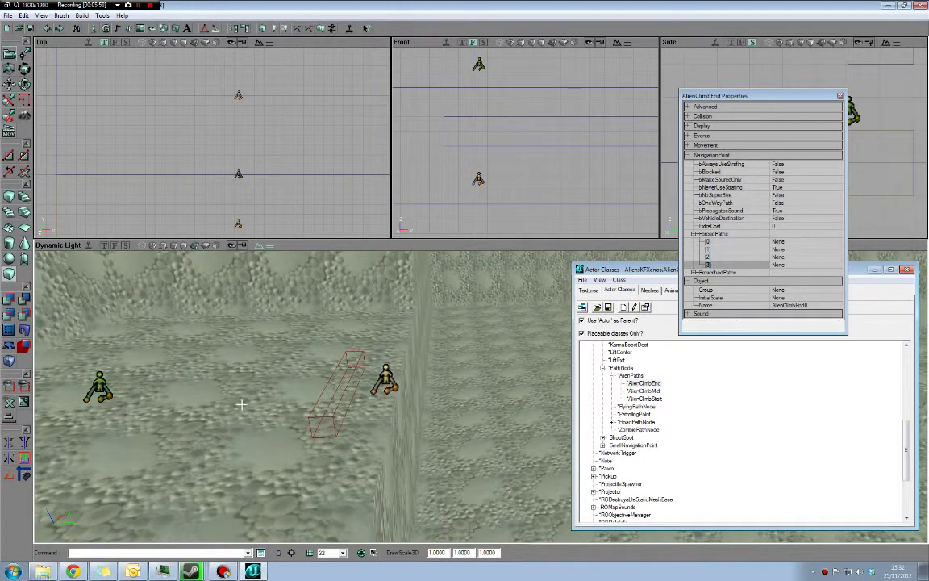
left_click_drag(251, 397, 232, 404)
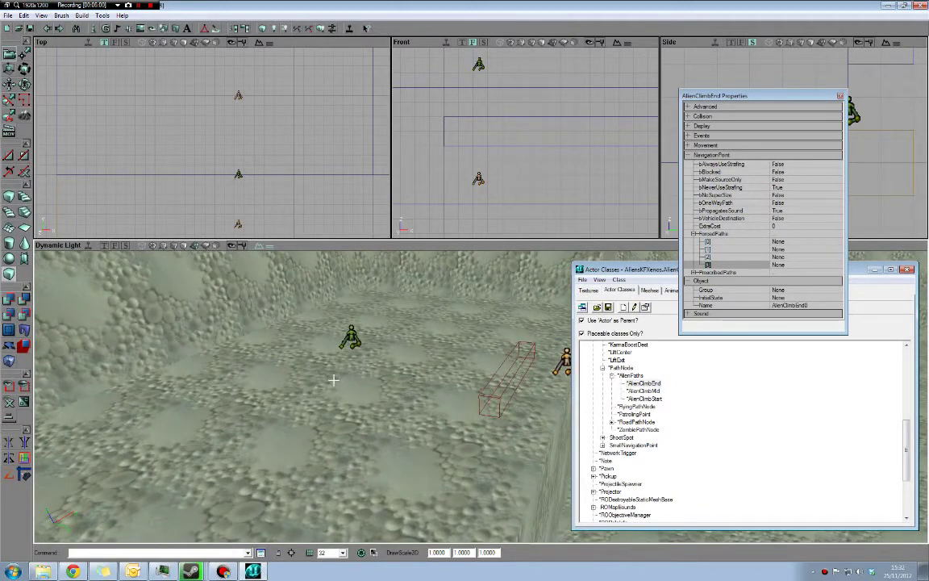
right_click(252, 431)
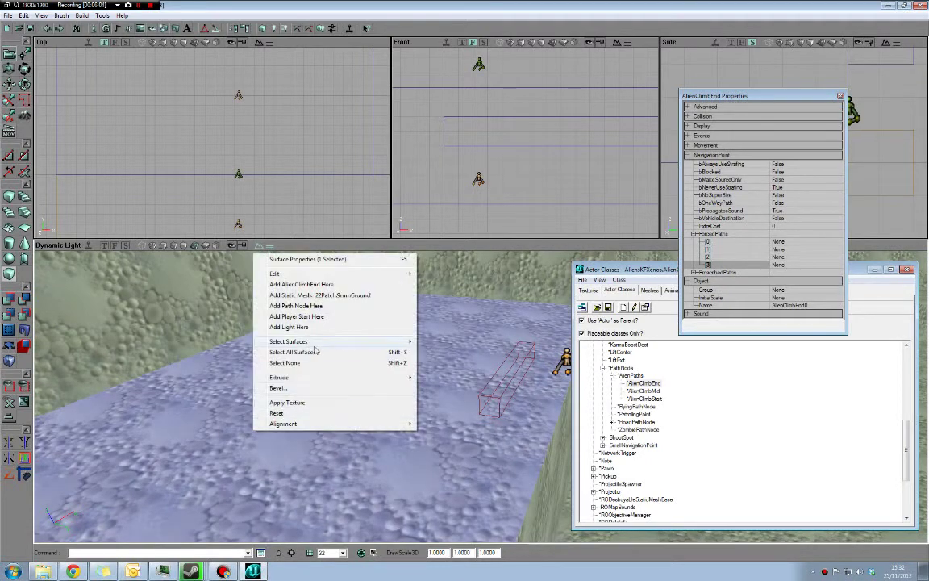
left_click(296, 306)
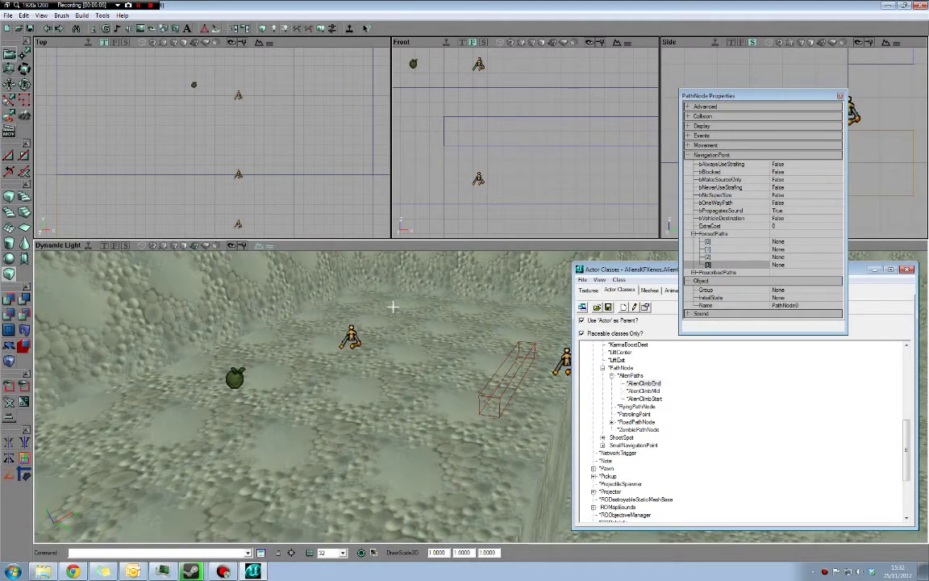
Add a second path node on the other side of the AlienClimbEnd actor and move it closer in the top view
right_click(380, 307)
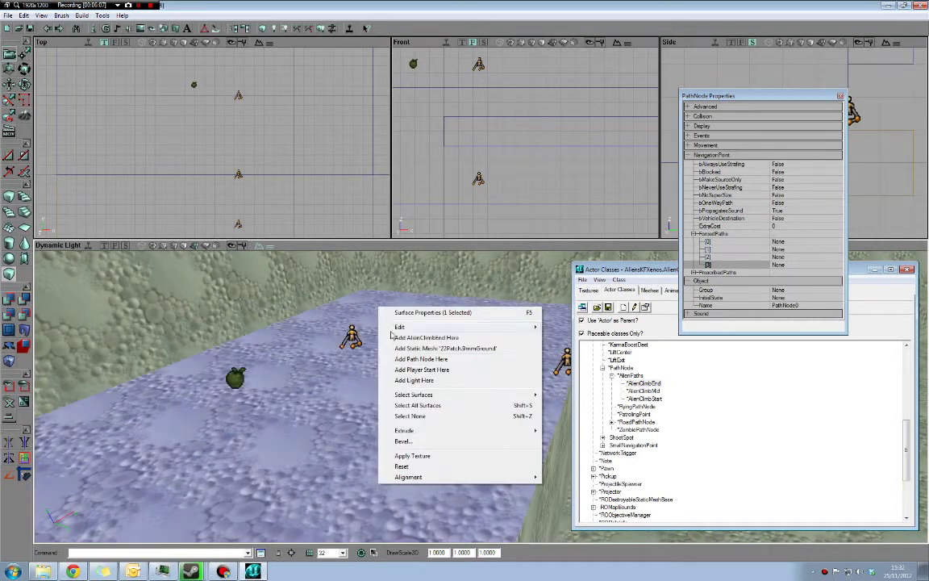
left_click(414, 369)
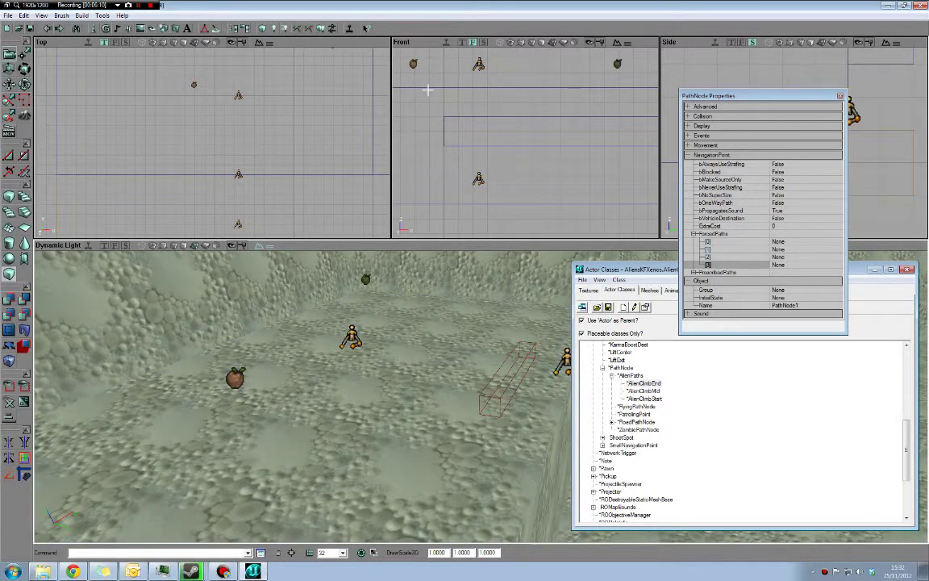
mouse_move(299, 95)
left_mouse_down()
mouse_move(304, 82)
mouse_move(302, 95)
left_mouse_up()
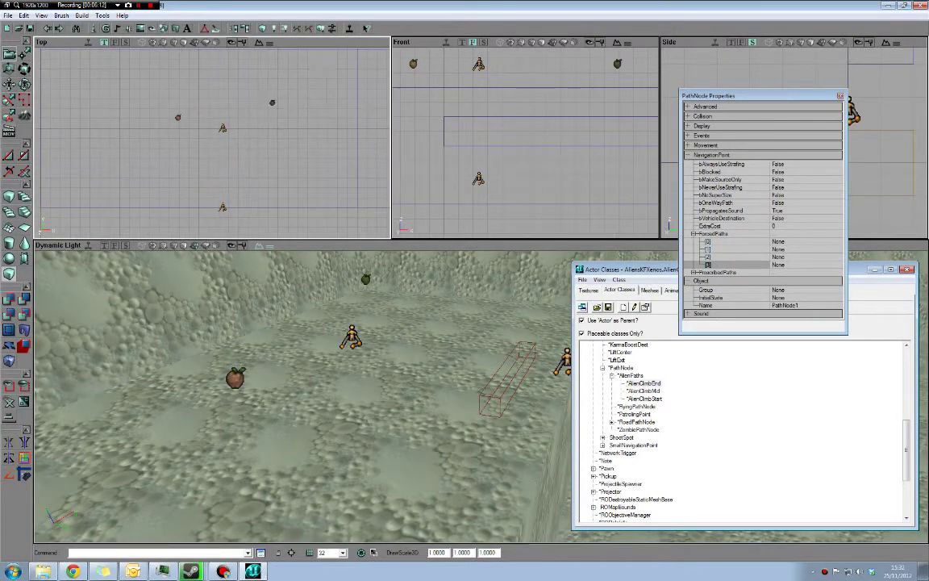
Add two path nodes on the lower floor, one on each side of the AlienClimbStart actor
mouse_move(375, 365)
left_mouse_down()
mouse_move(365, 385)
mouse_move(374, 380)
left_mouse_up()
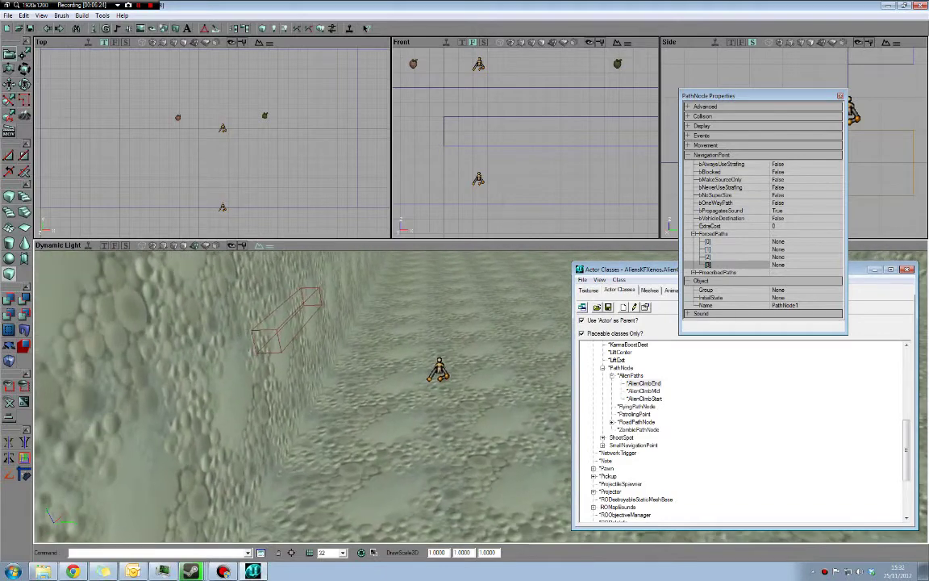
right_click(491, 327)
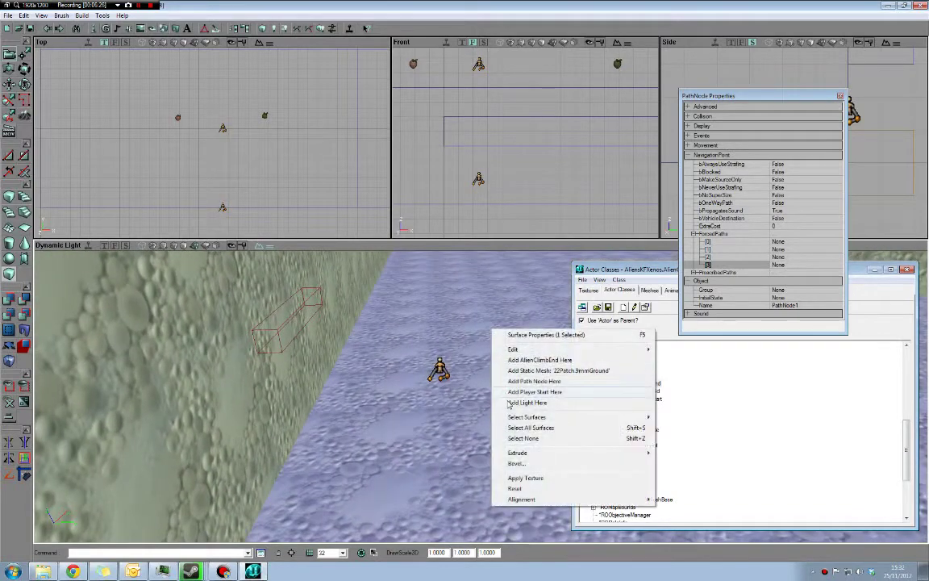
left_click(527, 360)
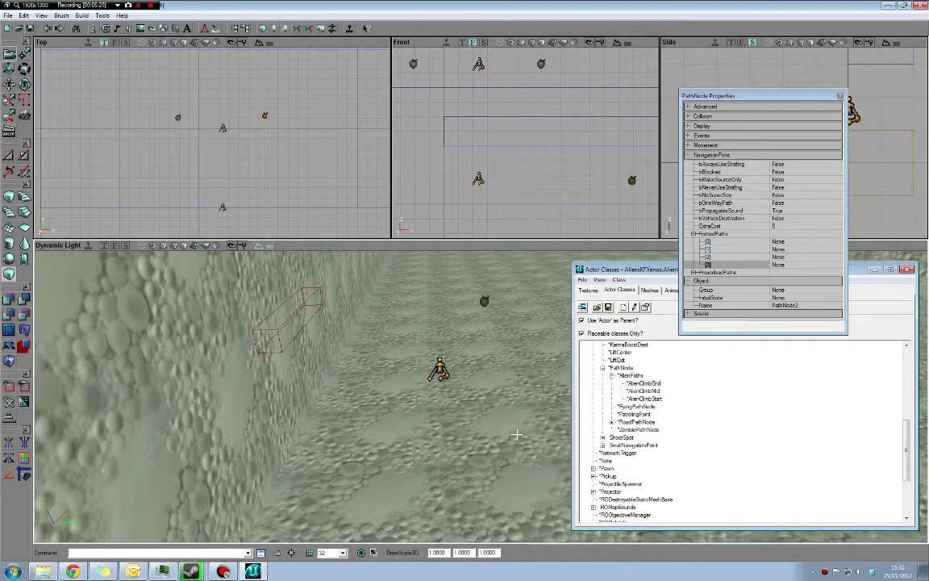
right_click(517, 435)
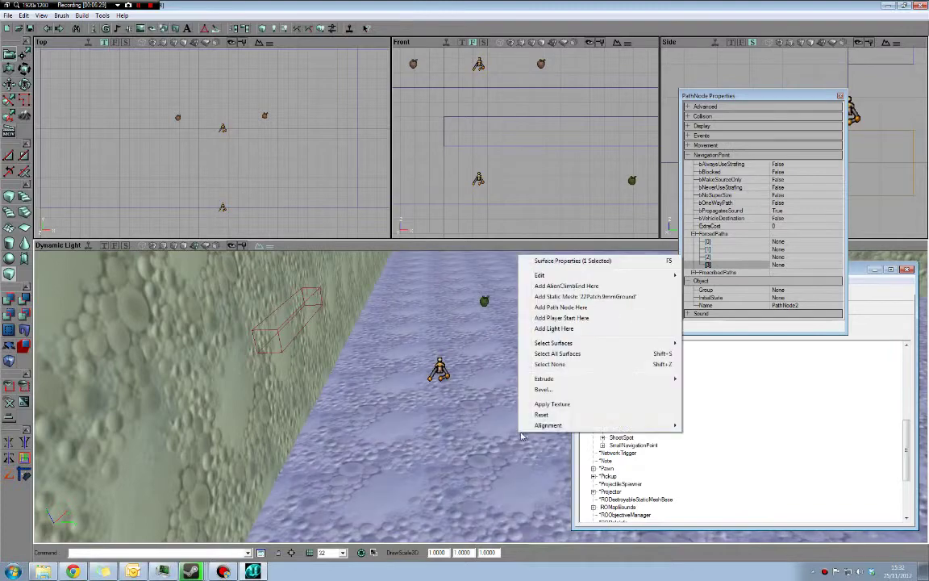
left_click(577, 306)
Examine the AlienClimbStart actor's own settings, including its IDRange entries, LeapSpeed and WrongIDCost
left_click_drag(421, 389, 415, 410)
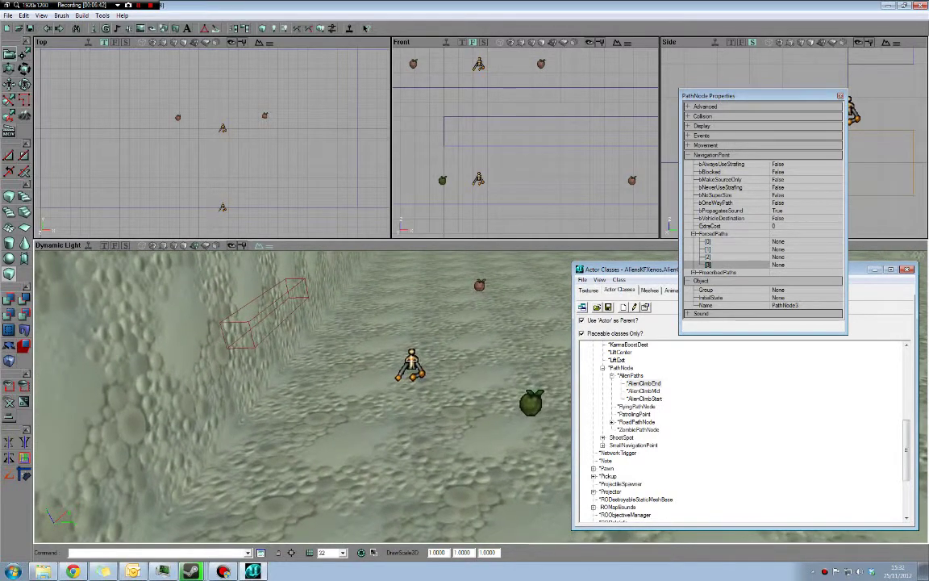
left_click(412, 364)
left_click(720, 119)
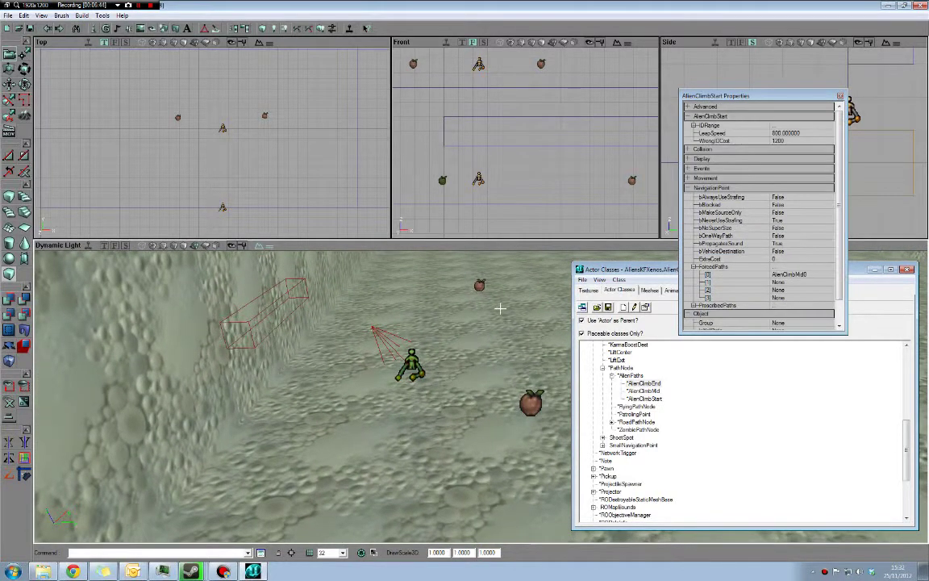
left_click(711, 127)
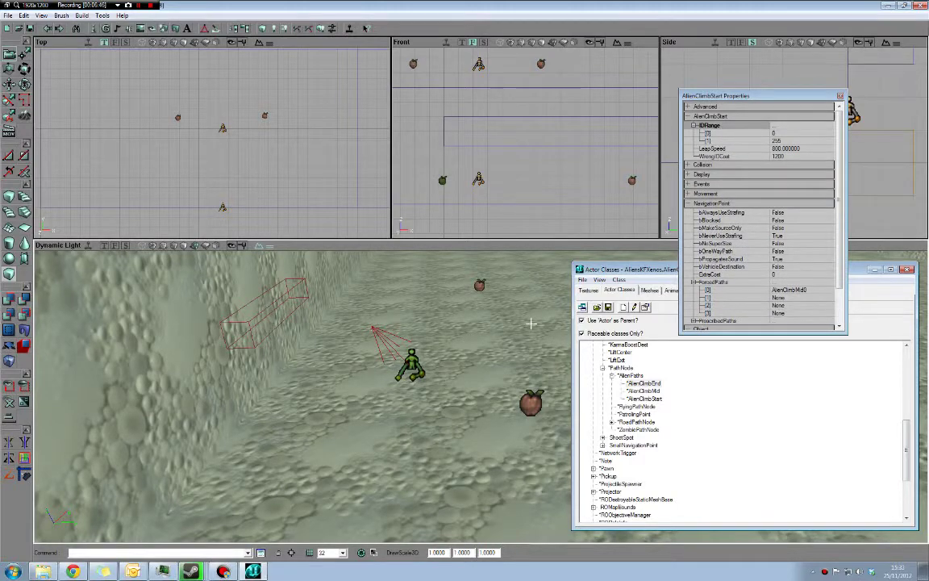
mouse_move(448, 377)
left_mouse_down()
mouse_move(452, 395)
mouse_move(459, 376)
left_mouse_up()
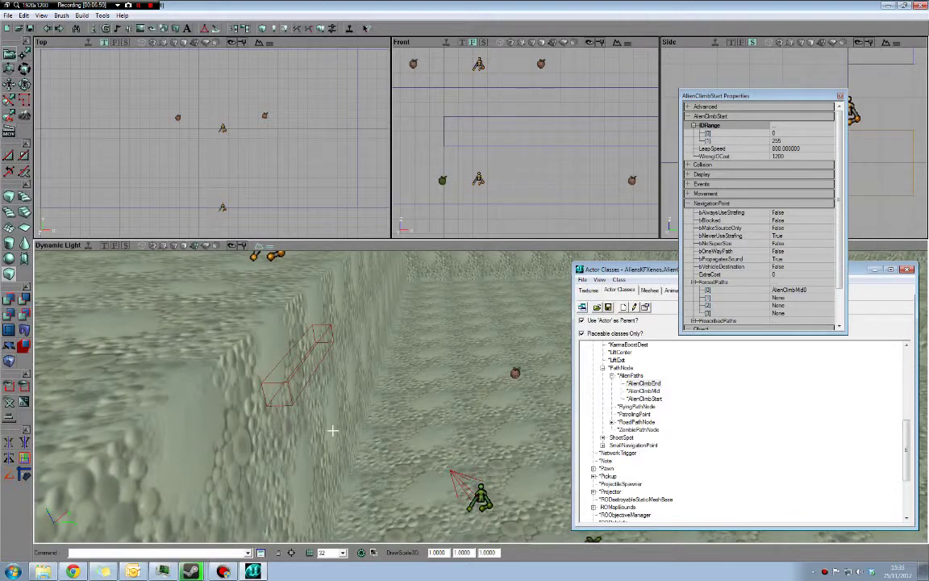
left_click_drag(335, 361, 90, 387)
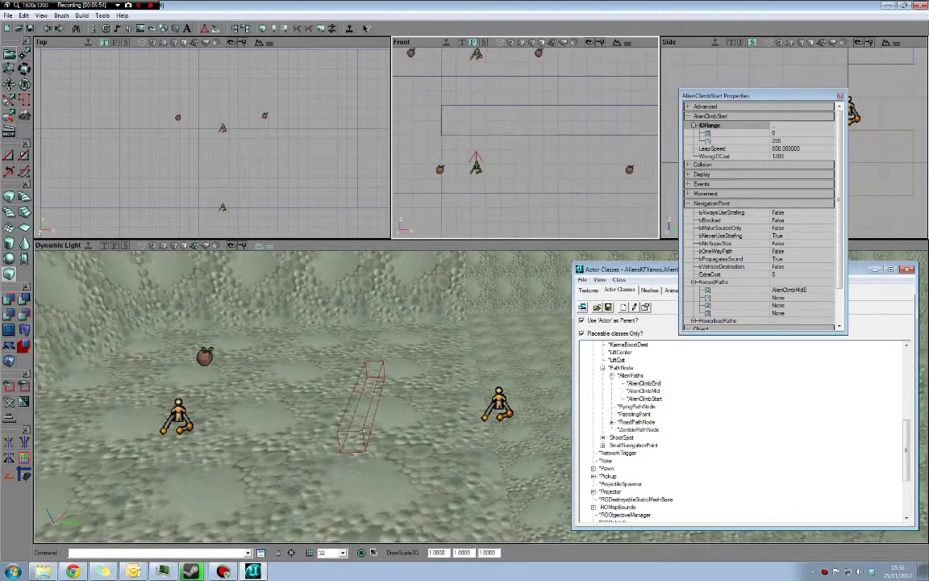
left_click(477, 179)
left_click(222, 129)
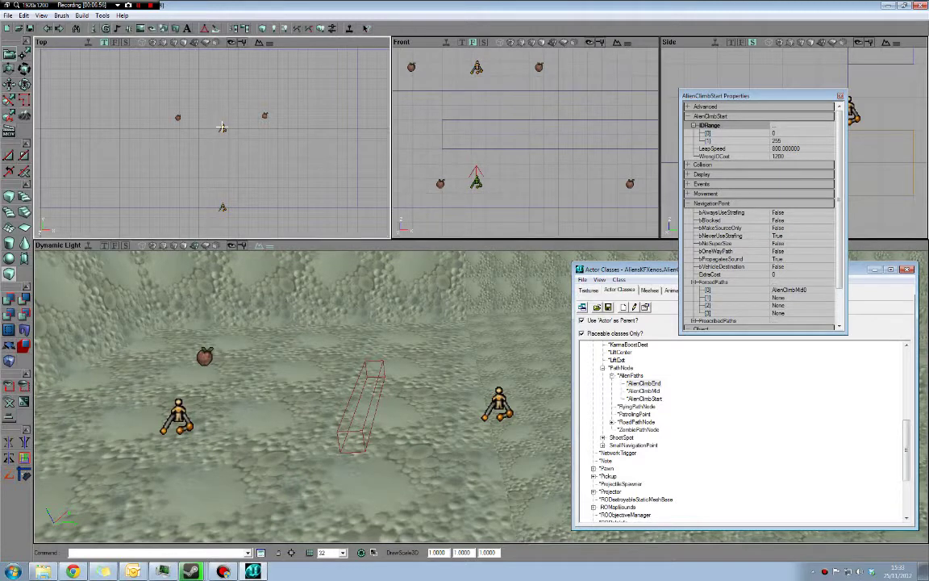
Move the AlienClimbEnd actor closer to the AlienClimbMid actor in the top view
left_click_drag(222, 129, 224, 153, "ctrl")
left_click_drag(283, 162, 272, 154)
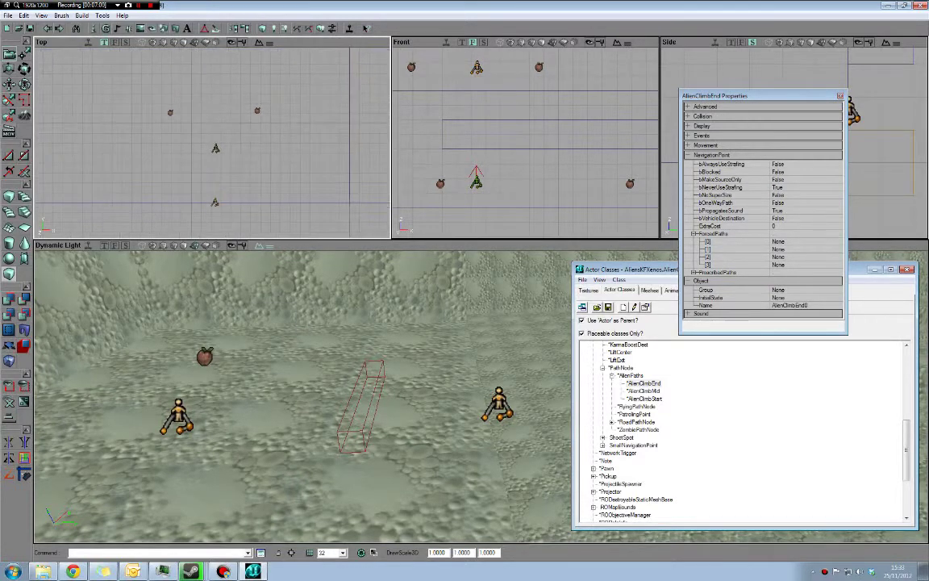
left_click_drag(301, 186, 300, 172)
Bring the wall with the protruding ledges into view and move the properties window clear of the side view
mouse_move(301, 387)
left_mouse_down()
mouse_move(301, 259)
mouse_move(329, 331)
left_mouse_up()
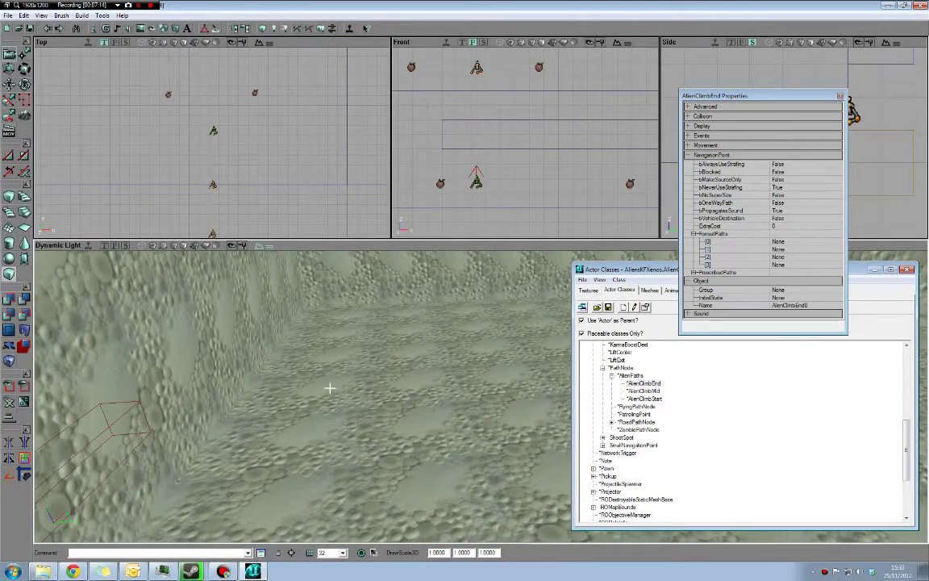
left_click_drag(248, 121, 277, 118)
scroll(277, 118, "up", 5)
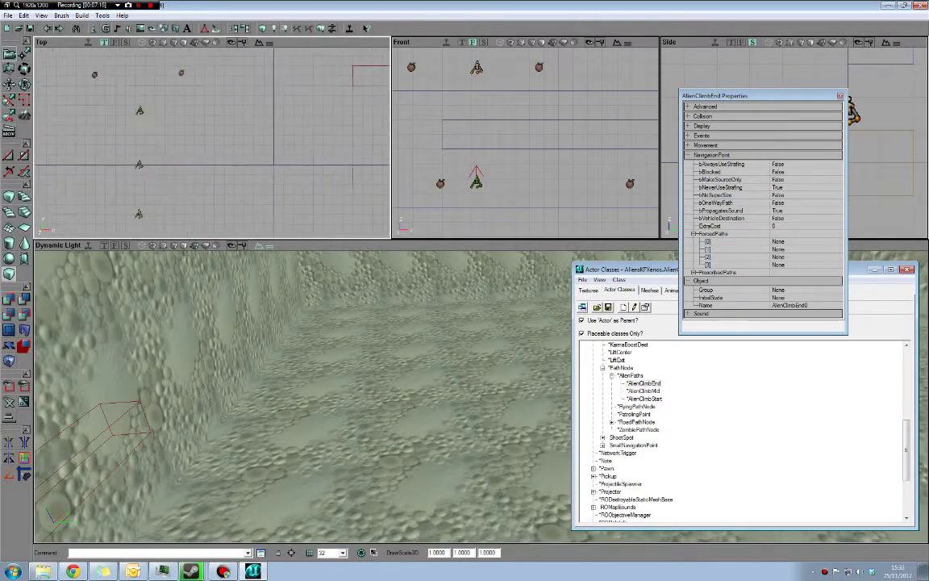
mouse_move(440, 102)
left_mouse_down()
mouse_move(363, 89)
mouse_move(487, 137)
mouse_move(469, 151)
left_mouse_up()
scroll(487, 137, "down", 5)
left_click_drag(193, 348, 193, 349)
left_click_drag(235, 388, 235, 388)
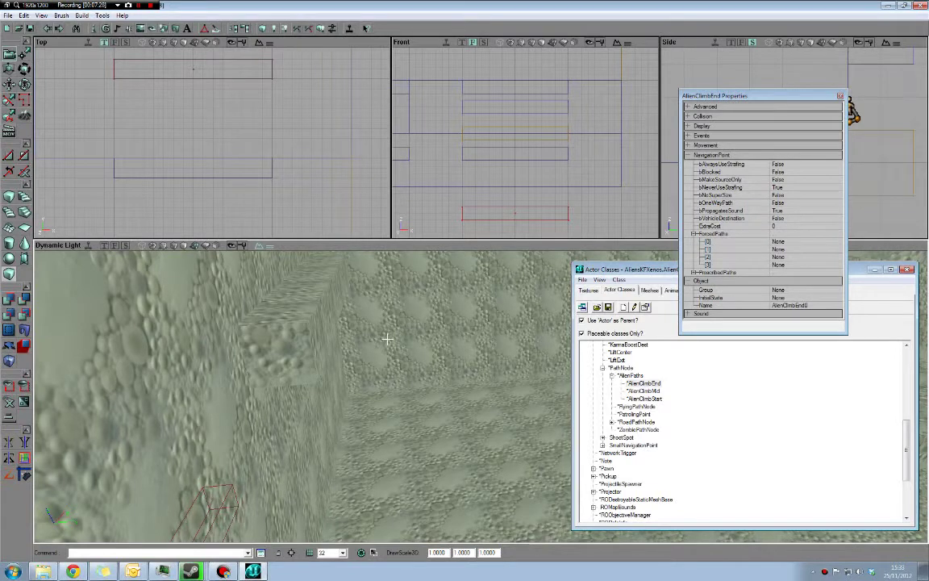
left_click_drag(743, 96, 767, 252)
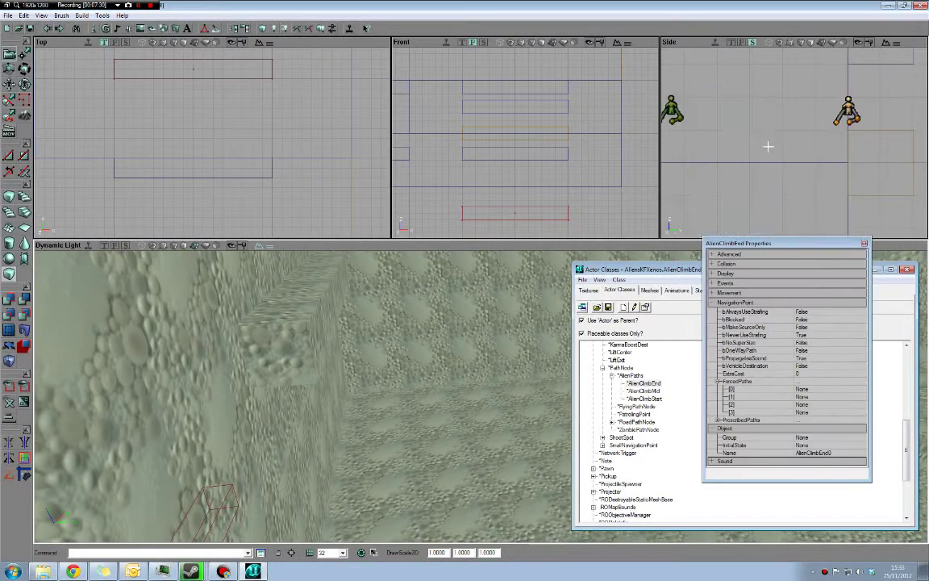
scroll(767, 142, "down", 3)
scroll(784, 141, "up", 4)
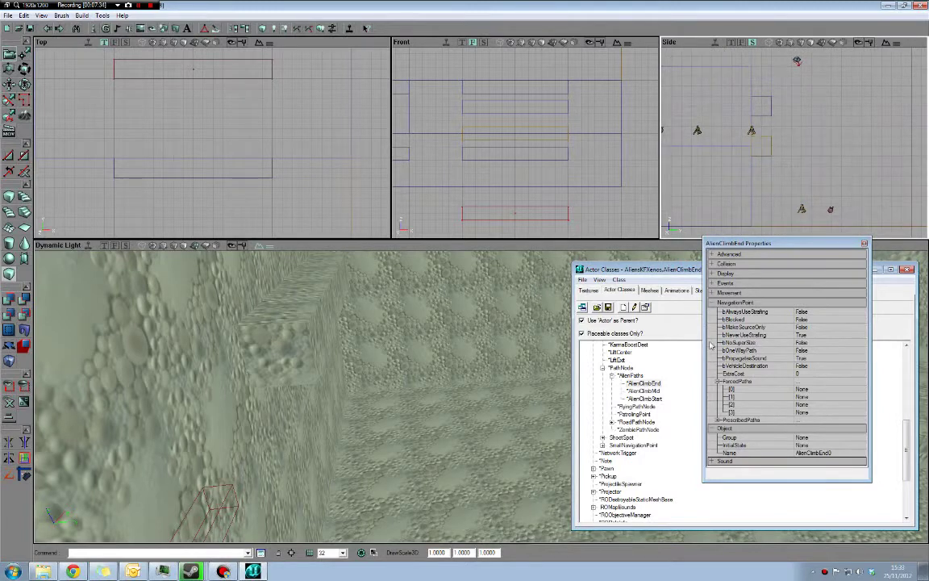
Add a new AlienClimbStart actor on the floor in front of the ledged wall
left_click(645, 399)
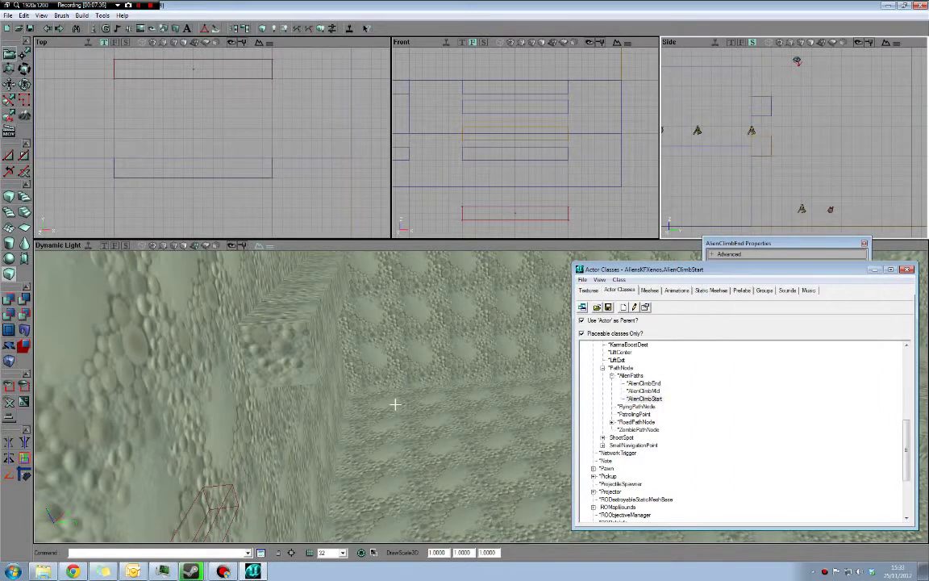
right_click_drag(396, 404, 391, 403)
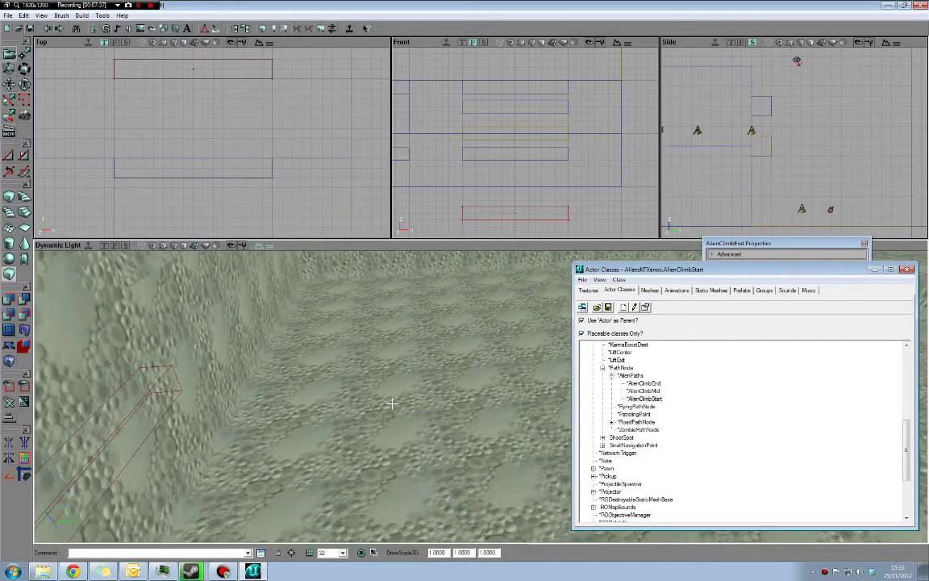
right_click(355, 341)
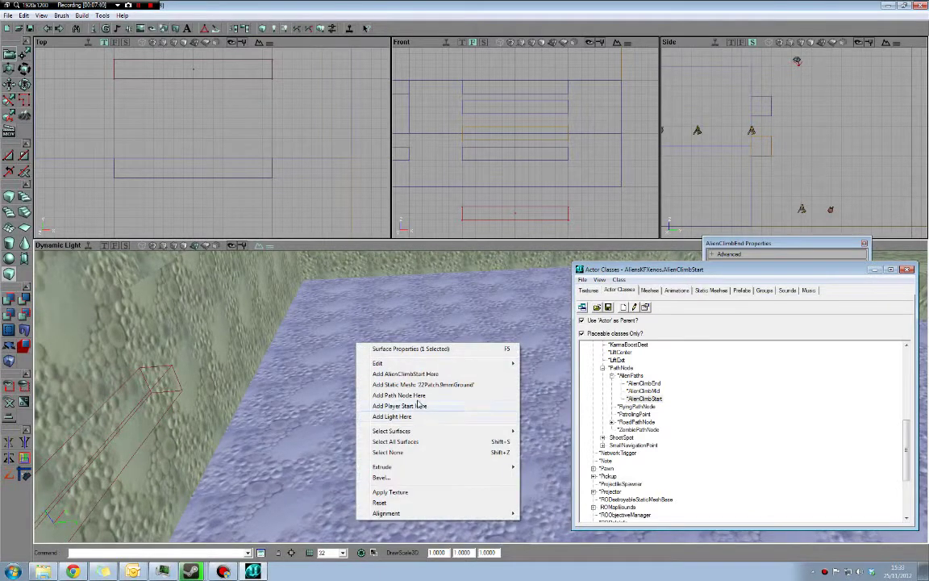
left_click(420, 374)
Select the new AlienClimbStart actor and adjust its distance from the wall in the side view
left_click_drag(539, 174, 538, 161)
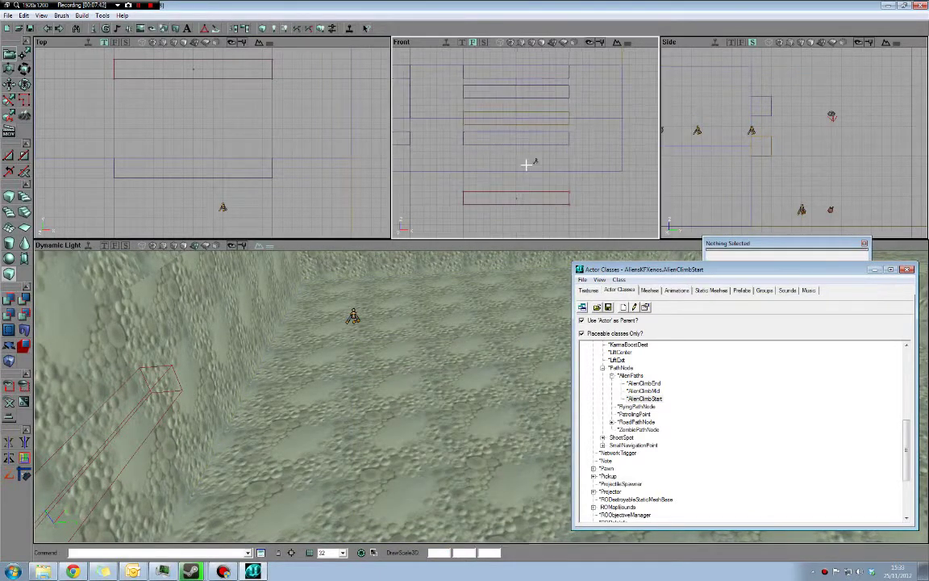
left_click(535, 162)
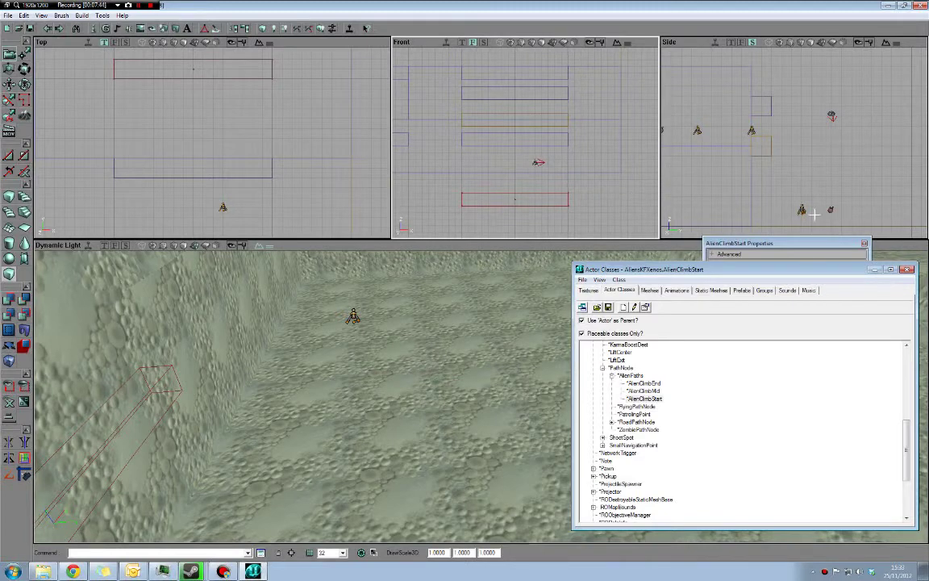
left_click(777, 211)
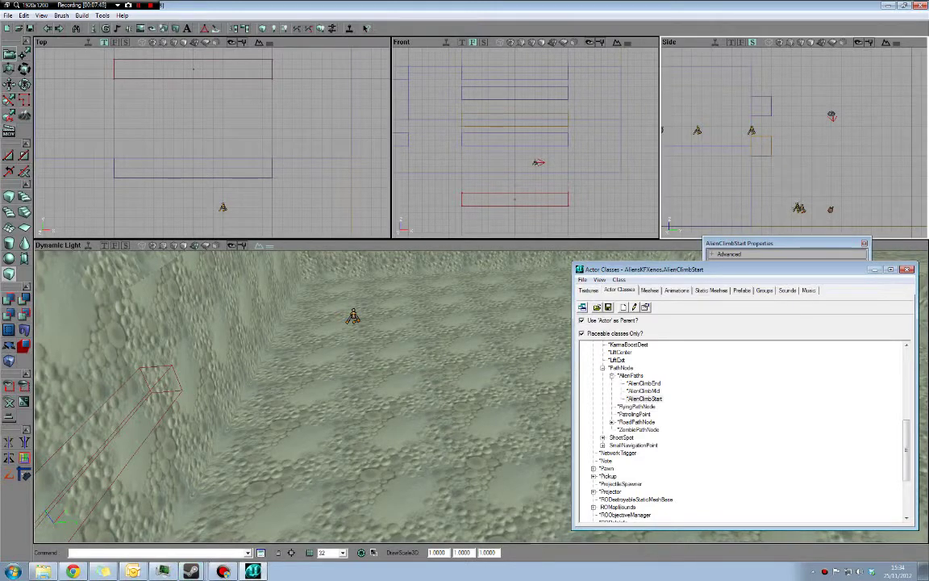
left_click_drag(797, 207, 800, 209, "ctrl")
left_click_drag(551, 181, 526, 176)
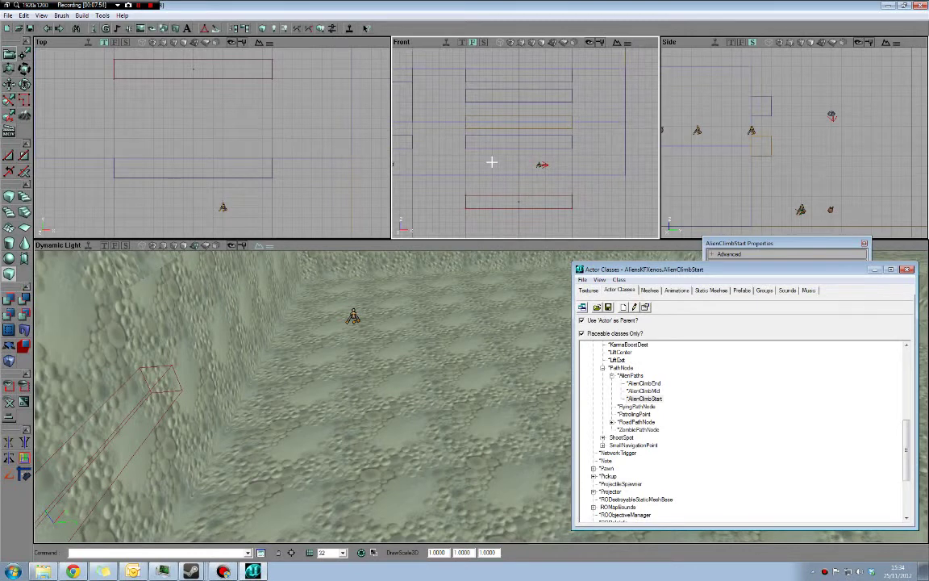
Rotate the new AlienClimbStart actor so its arrow faces the wall, and tilt it upward in the front view
scroll(492, 165, "up", 1)
left_click_drag(199, 184, 196, 147)
scroll(204, 180, "up", 1)
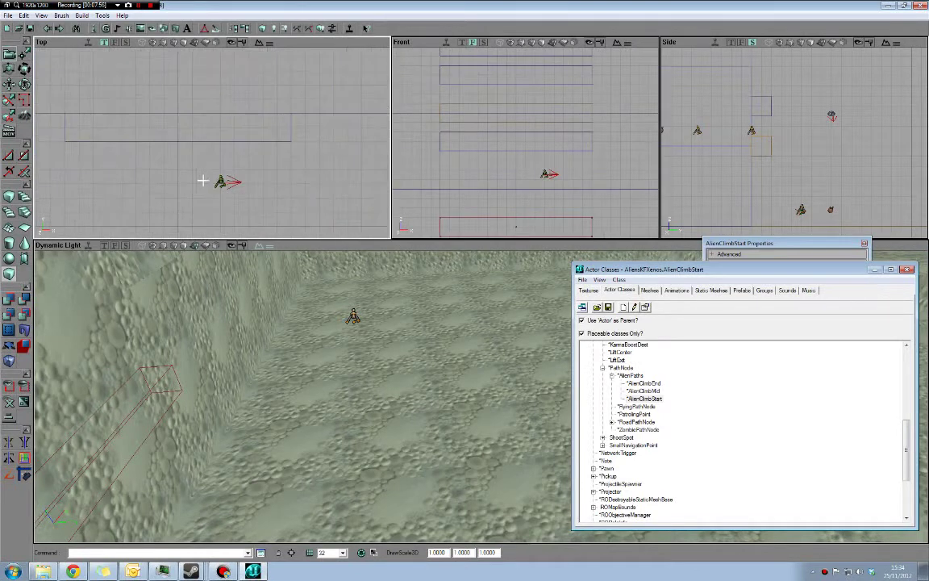
right_click_drag(203, 181, 165, 181, "ctrl")
left_click_drag(573, 178, 569, 169)
left_click(784, 209)
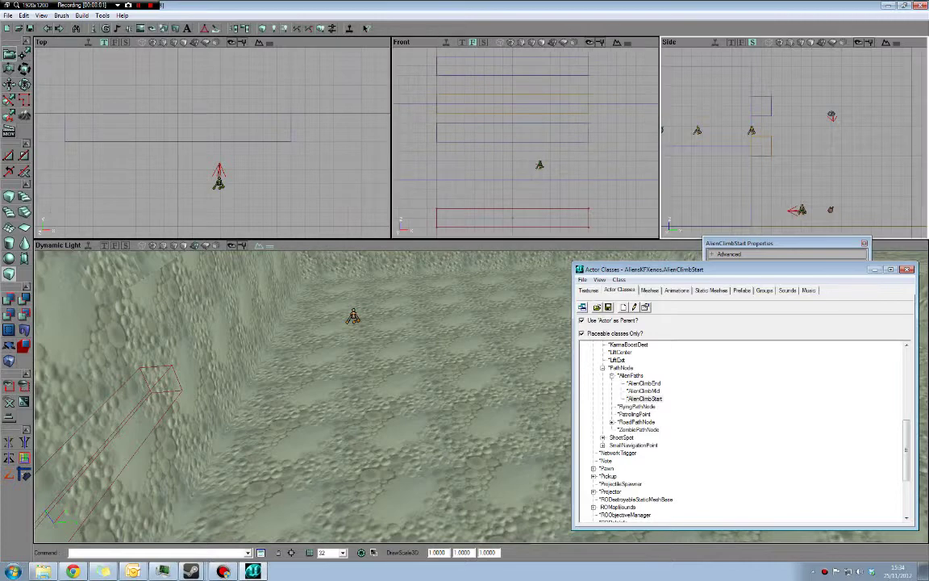
left_click(525, 141)
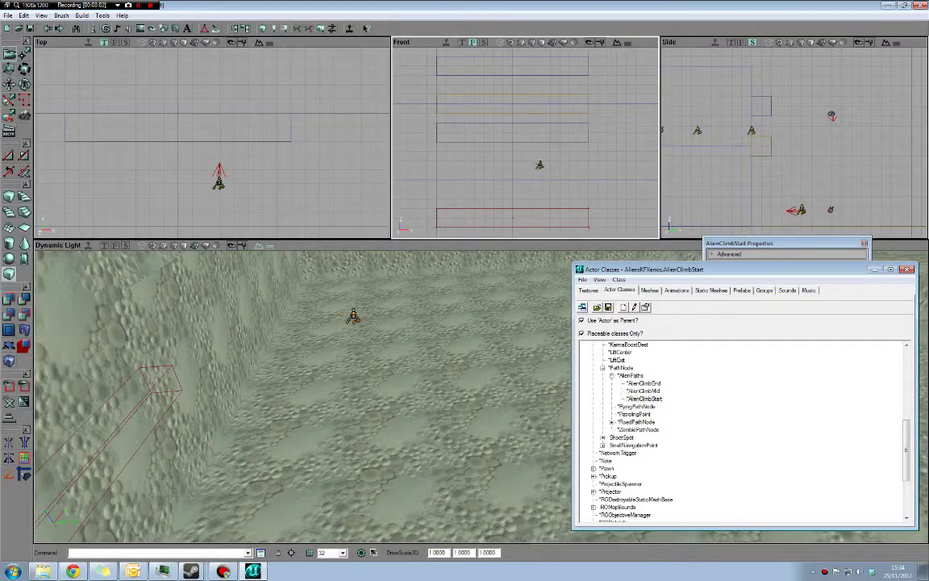
right_click_drag(525, 140, 544, 140, "ctrl")
left_click_drag(532, 194, 535, 168)
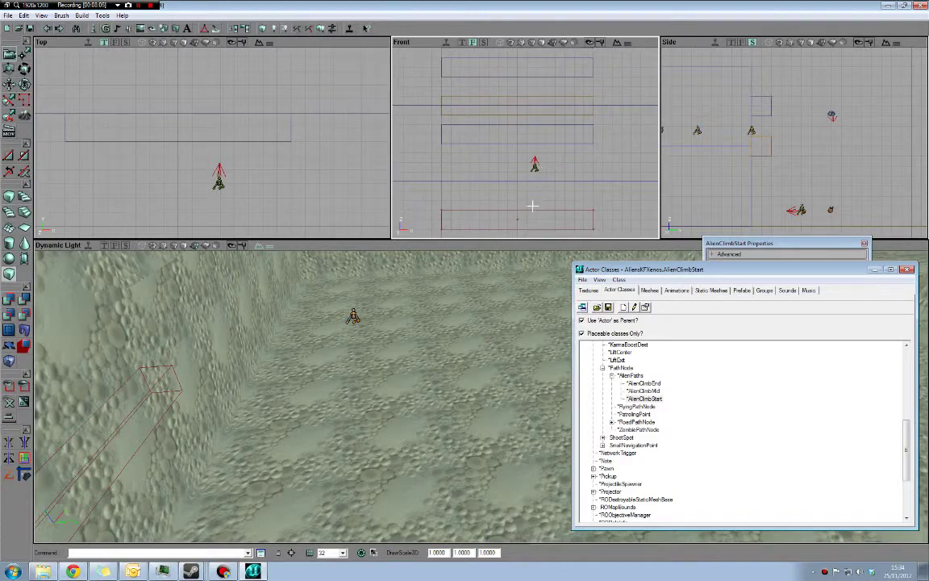
Add an AlienClimbMid actor on the wall just below the lower ledge
mouse_move(345, 330)
right_mouse_down()
mouse_move(361, 299)
mouse_move(329, 298)
right_mouse_up()
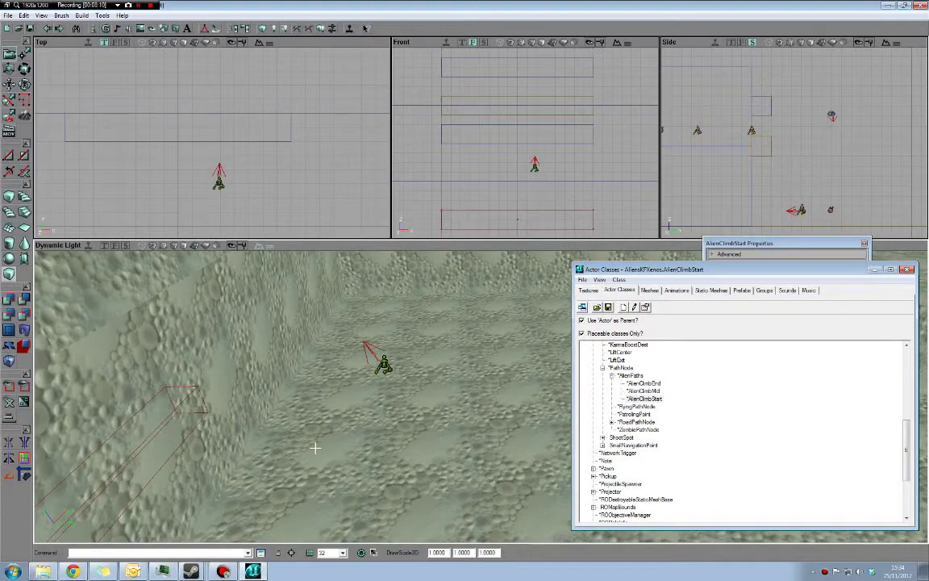
left_click_drag(295, 447, 298, 415)
mouse_move(295, 447)
right_mouse_down()
mouse_move(290, 453)
mouse_move(270, 425)
mouse_move(254, 426)
mouse_move(285, 467)
mouse_move(268, 502)
mouse_move(306, 446)
right_mouse_up()
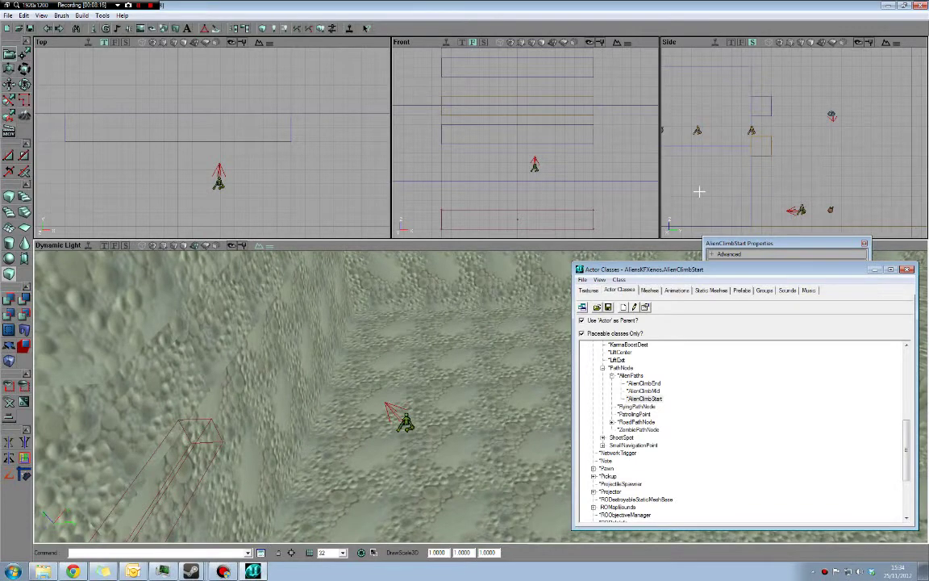
left_click(643, 390)
mouse_move(325, 355)
right_mouse_down()
mouse_move(339, 352)
mouse_move(271, 348)
mouse_move(312, 325)
right_mouse_up()
right_click(271, 348)
right_click(313, 310)
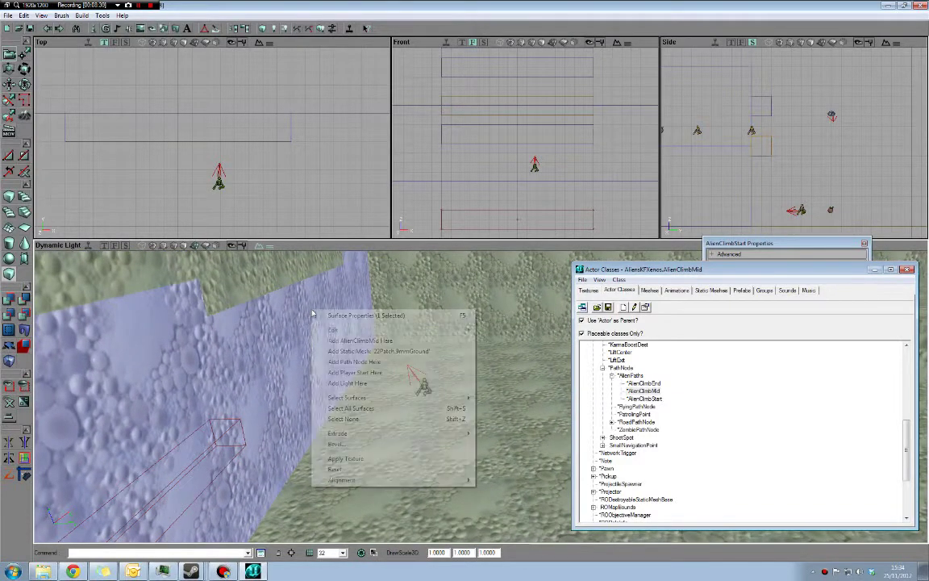
left_click(354, 362)
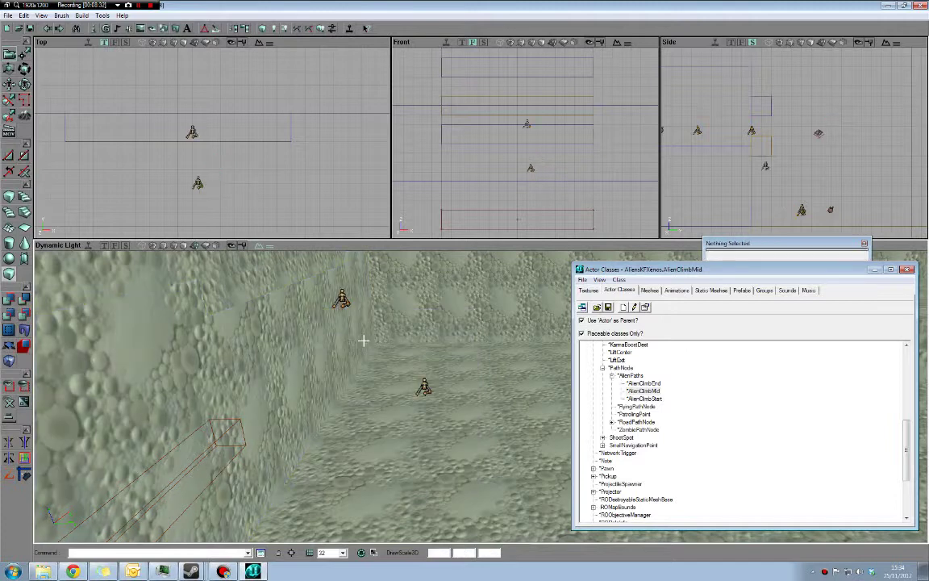
Add a second AlienClimbMid actor on the front face of the upper ledge
left_click_drag(833, 166, 813, 186)
right_click_drag(460, 332, 407, 356)
left_click_drag(407, 356, 330, 358)
left_click(313, 336)
right_click(313, 336)
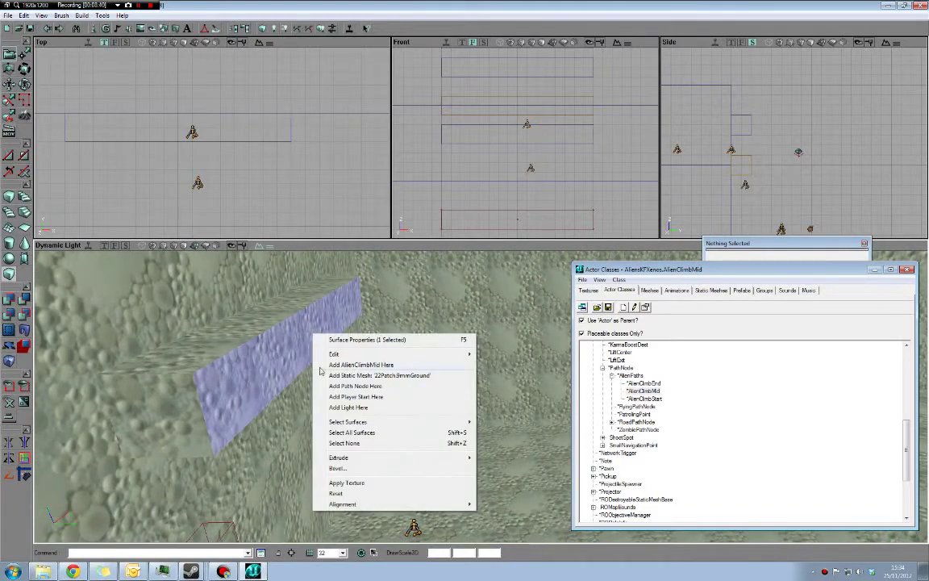
left_click(362, 365)
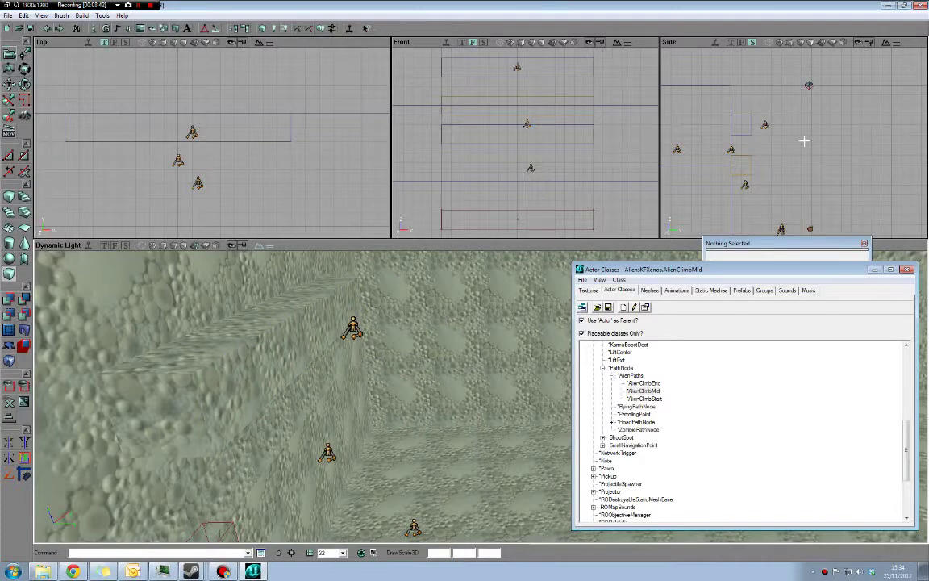
Add a third AlienClimbMid actor on top of the raised block and move it to the block's edge in the side view
left_click_drag(788, 147, 796, 120)
left_click(751, 156)
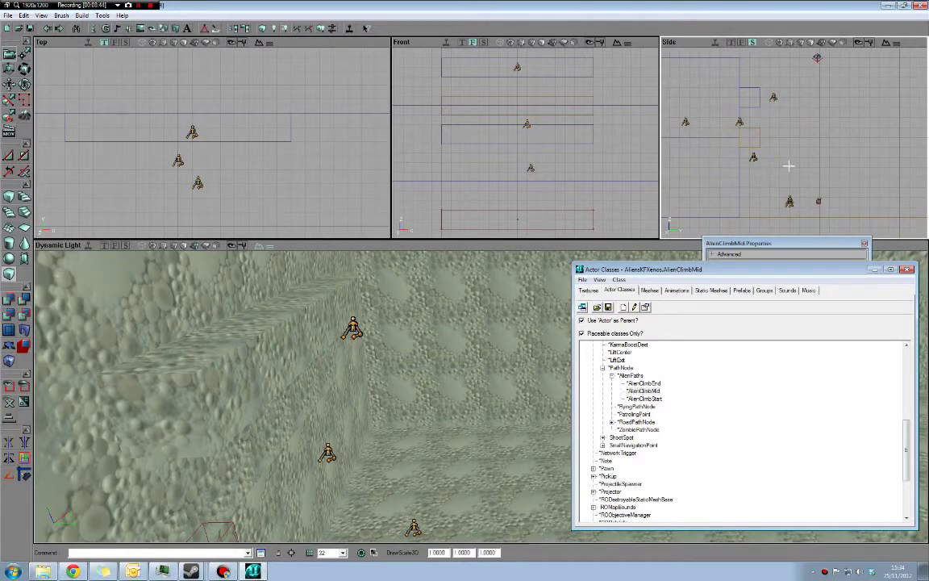
mouse_move(476, 355)
left_mouse_down()
mouse_move(460, 323)
mouse_move(468, 347)
mouse_move(480, 346)
left_mouse_up()
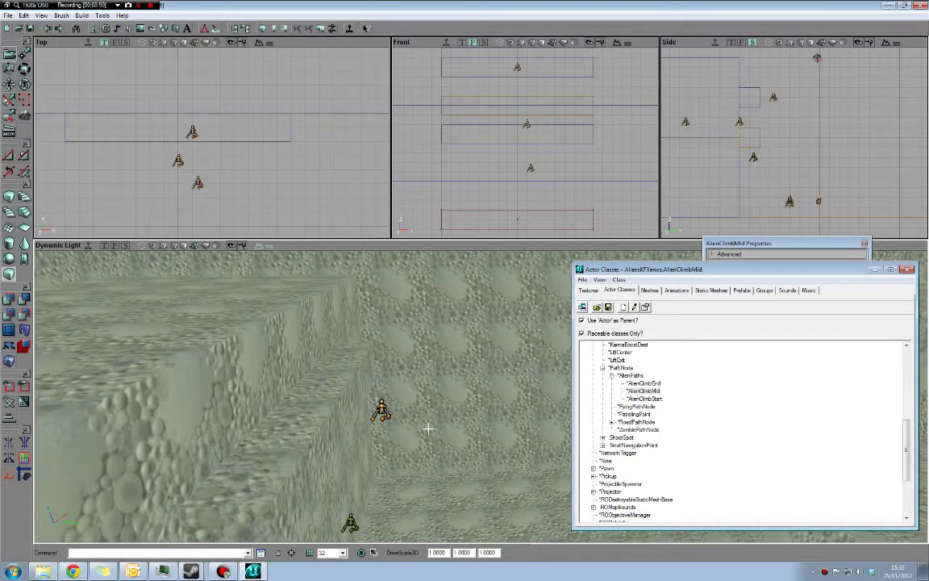
right_click(225, 315)
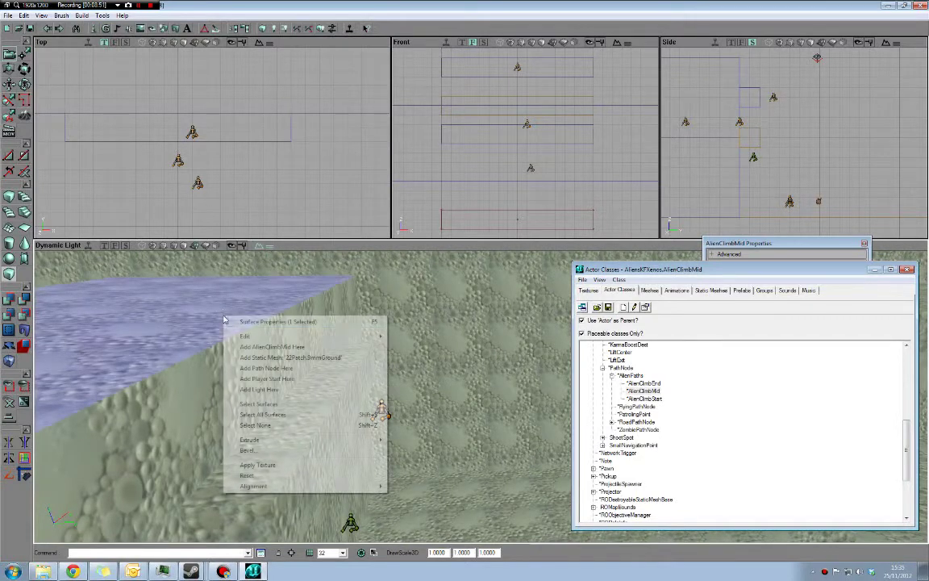
left_click(276, 347)
left_click_drag(711, 181, 755, 103)
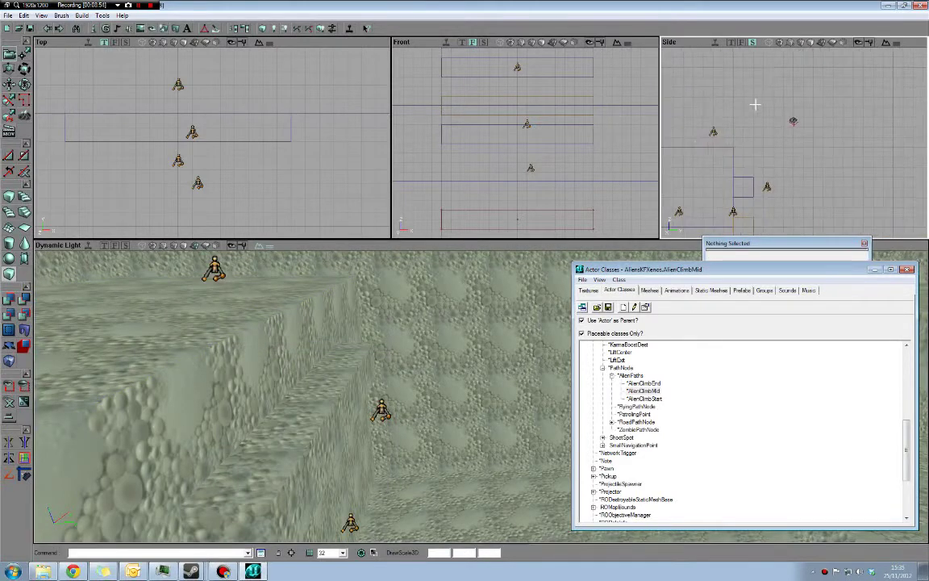
left_click(712, 131)
left_click_drag(712, 131, 721, 134, "ctrl")
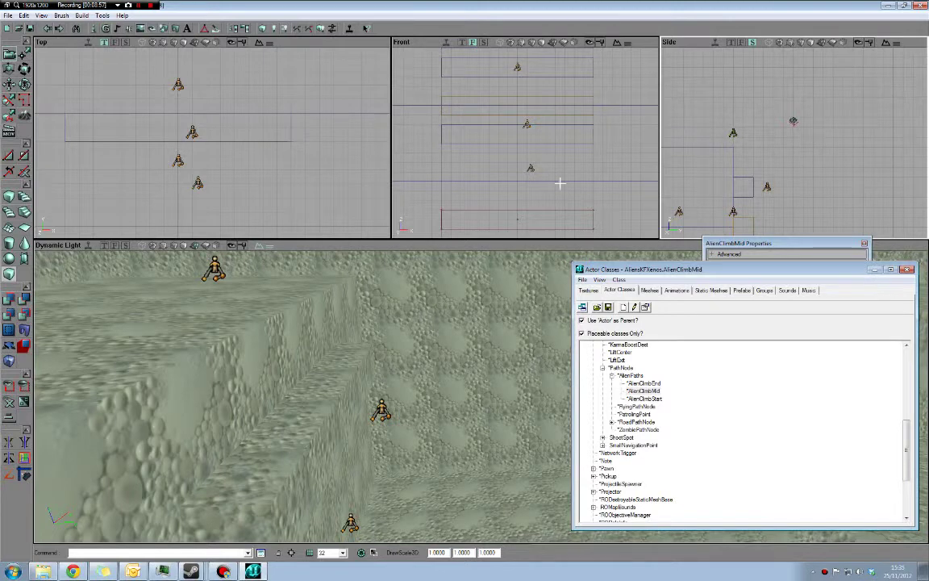
Line up the lowest AlienClimbMid and the new AlienClimbStart vertically with the upper climb actors in the front view
left_click_drag(536, 180, 534, 184)
left_click_drag(532, 94, 526, 187)
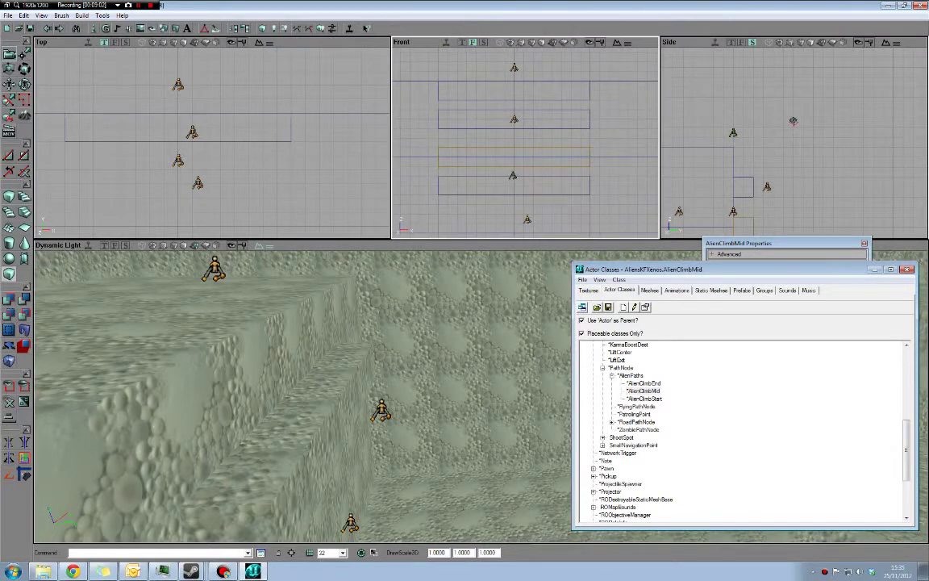
left_click(527, 218)
left_click(562, 219)
Delete the earlier path's AlienClimbStart, AlienClimbMid and AlienClimbEnd actors, keeping the path nodes around them
left_click_drag(730, 169, 756, 101)
mouse_move(234, 322)
left_mouse_down()
mouse_move(258, 387)
mouse_move(251, 404)
mouse_move(267, 419)
left_mouse_up()
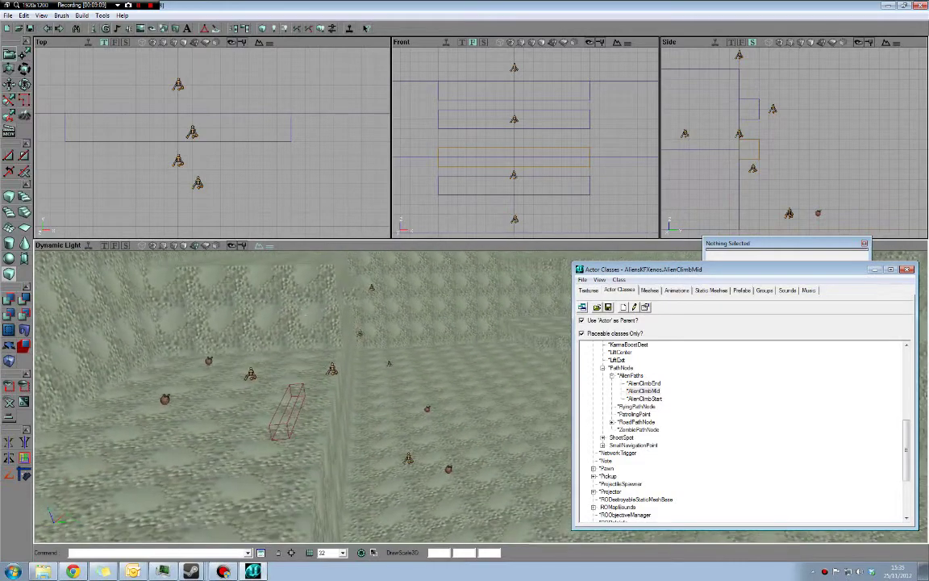
left_click(408, 457)
key("Delete")
left_click(329, 369)
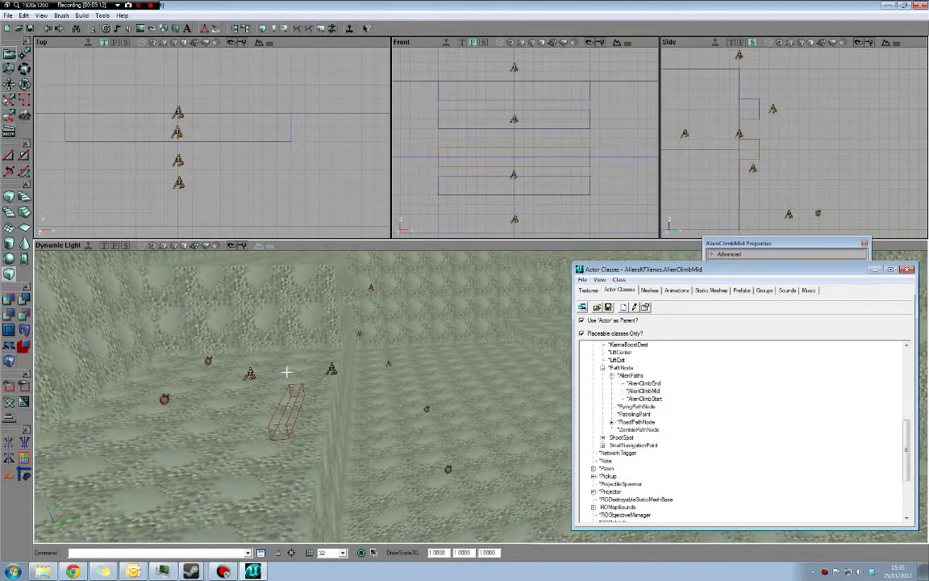
key("Delete")
left_click(250, 374)
key("Delete")
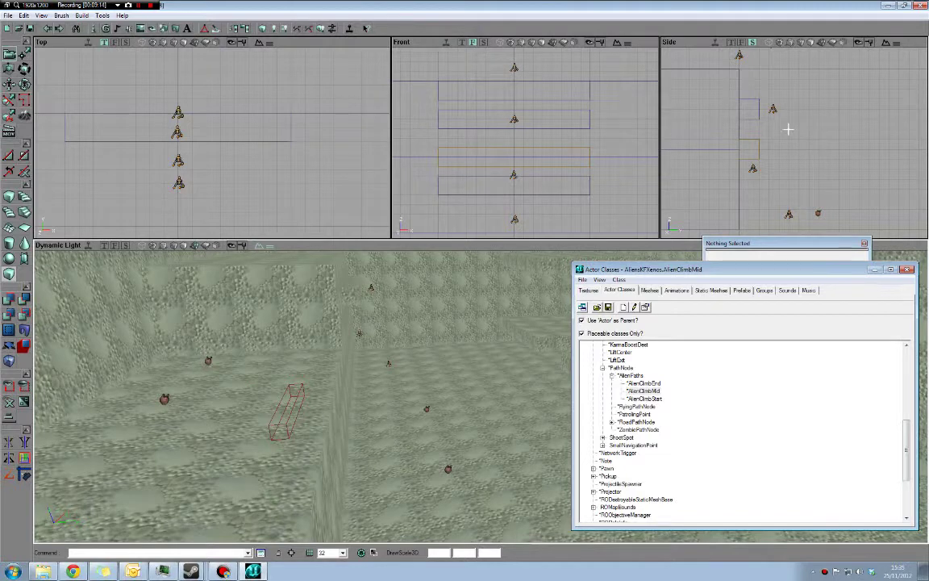
left_click_drag(788, 129, 786, 120)
left_click_drag(797, 203, 799, 204)
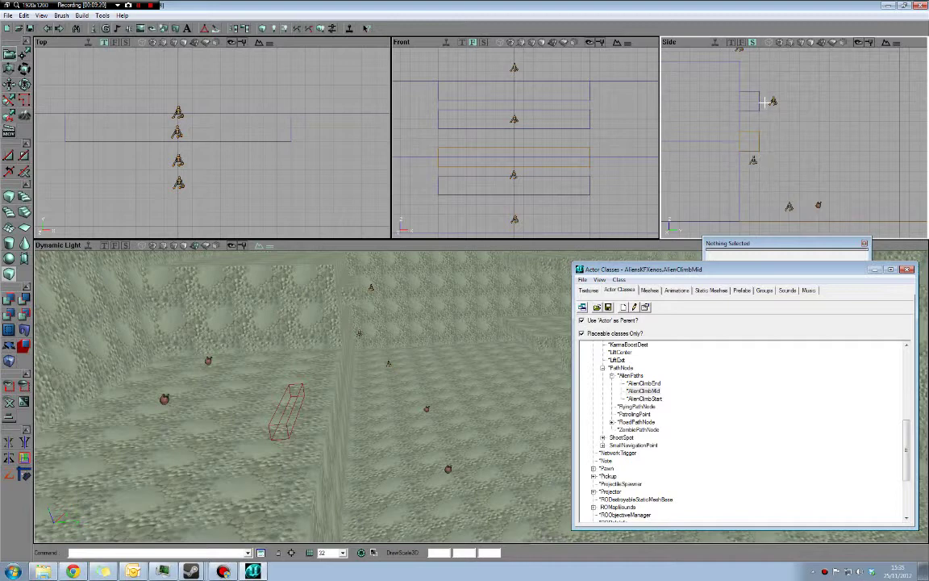
left_click_drag(769, 100, 776, 117)
mouse_move(747, 70)
left_mouse_down()
mouse_move(779, 76)
mouse_move(730, 88)
mouse_move(837, 161)
mouse_move(782, 153)
mouse_move(793, 148)
left_mouse_up()
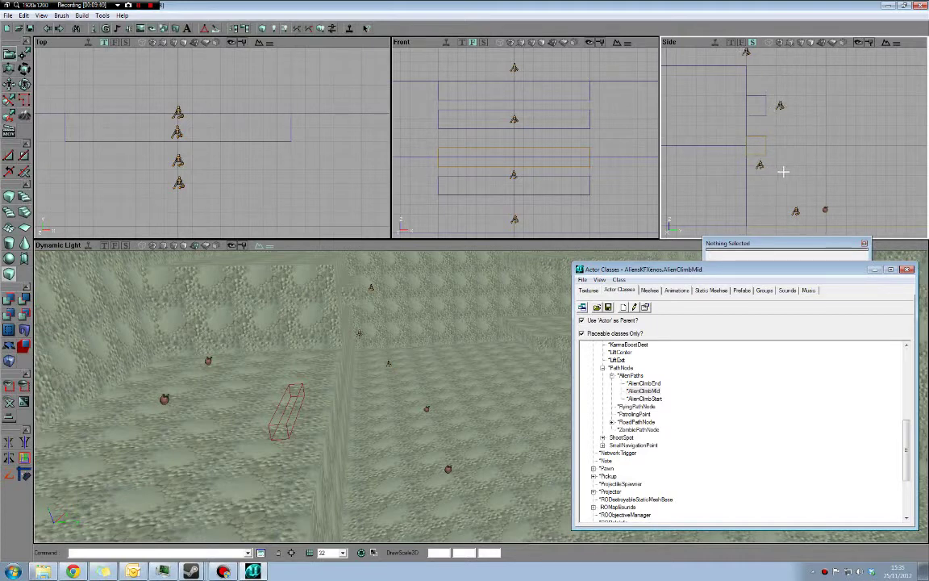
mouse_move(783, 171)
left_mouse_down()
mouse_move(797, 211)
mouse_move(781, 159)
left_mouse_up()
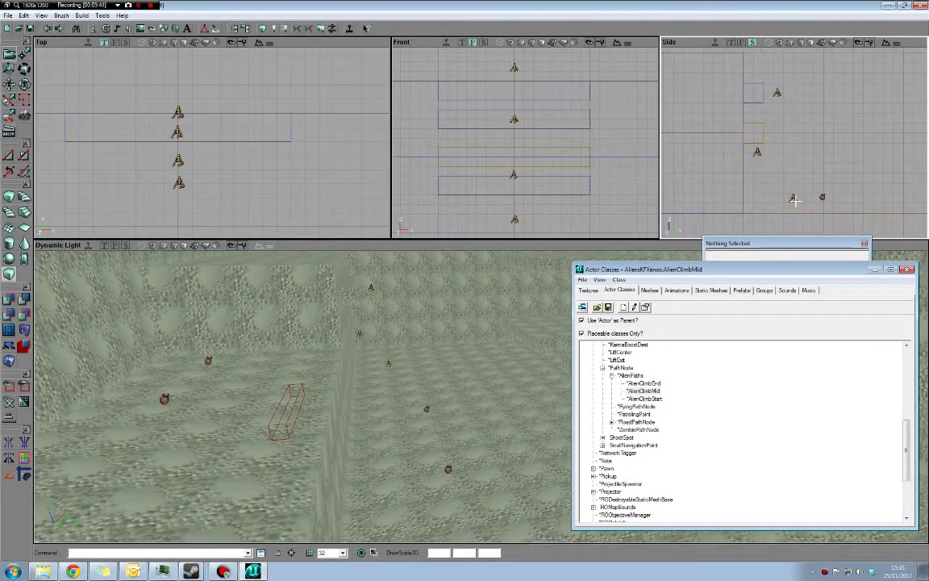
Examine the climb route over the protruding ledges in the side view and the separate pair of stacked ledges facing a wall
left_click_drag(788, 76, 810, 113)
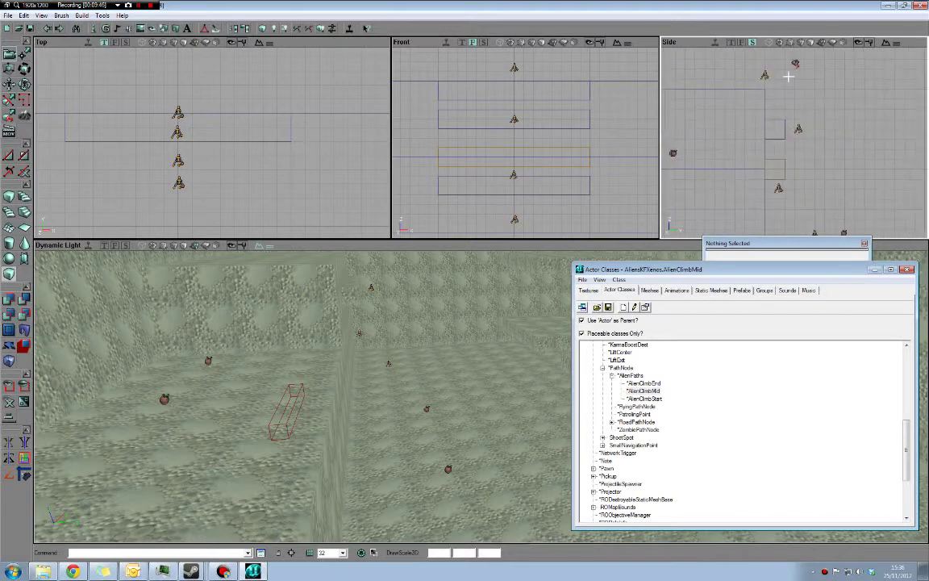
left_click_drag(781, 176, 751, 147)
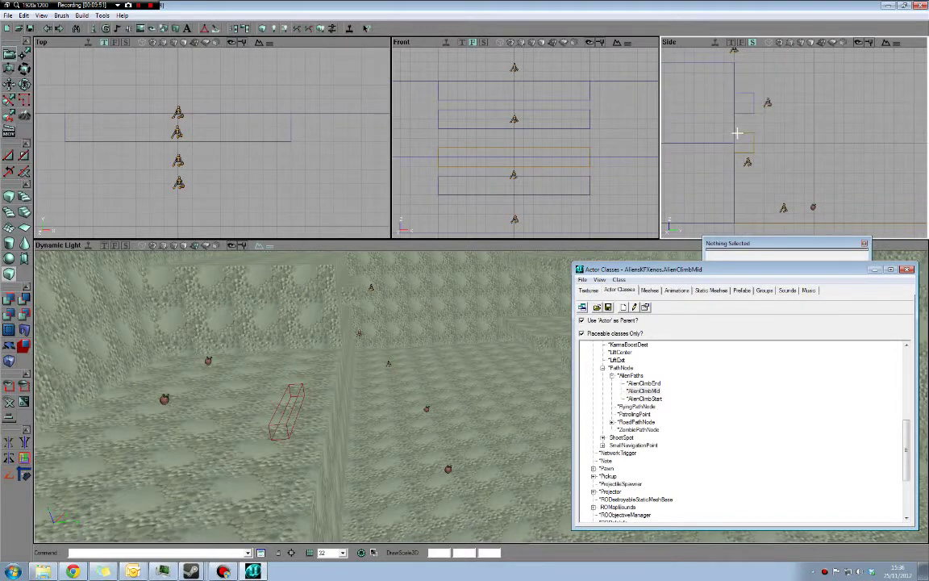
left_click_drag(617, 107, 602, 107)
left_click_drag(323, 421, 325, 465)
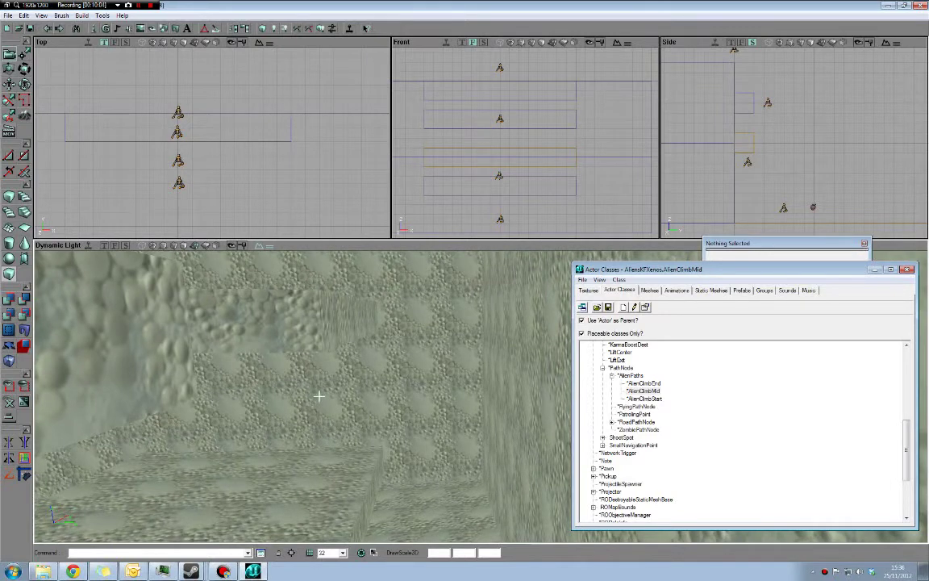
left_click_drag(730, 192, 696, 148)
scroll(737, 191, "down", 3)
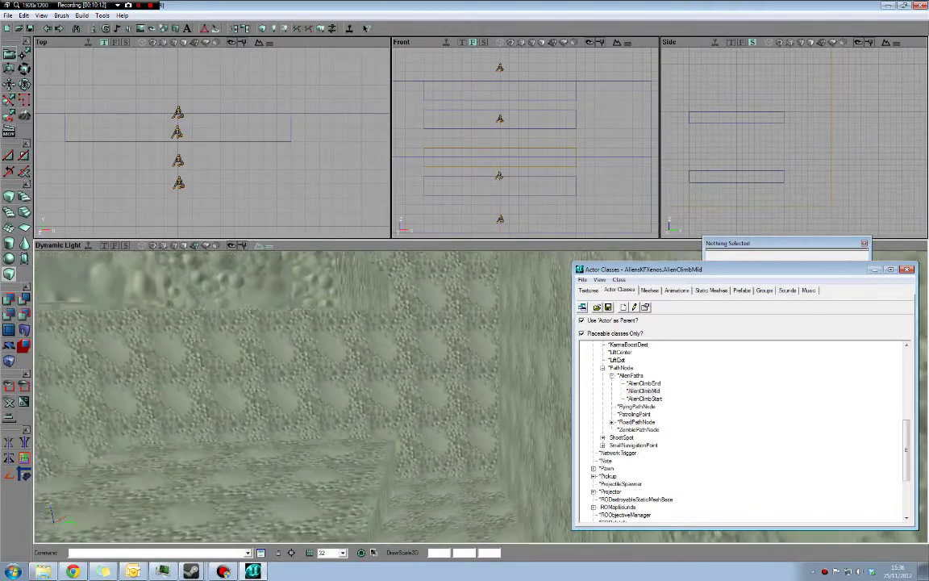
left_click_drag(366, 410, 409, 375)
Add an AlienClimbStart actor on top of the lower of the two stacked ledges, near its edge
left_click(644, 398)
mouse_move(409, 375)
right_mouse_down()
mouse_move(400, 370)
mouse_move(408, 361)
right_mouse_up()
left_click_drag(407, 360, 403, 374)
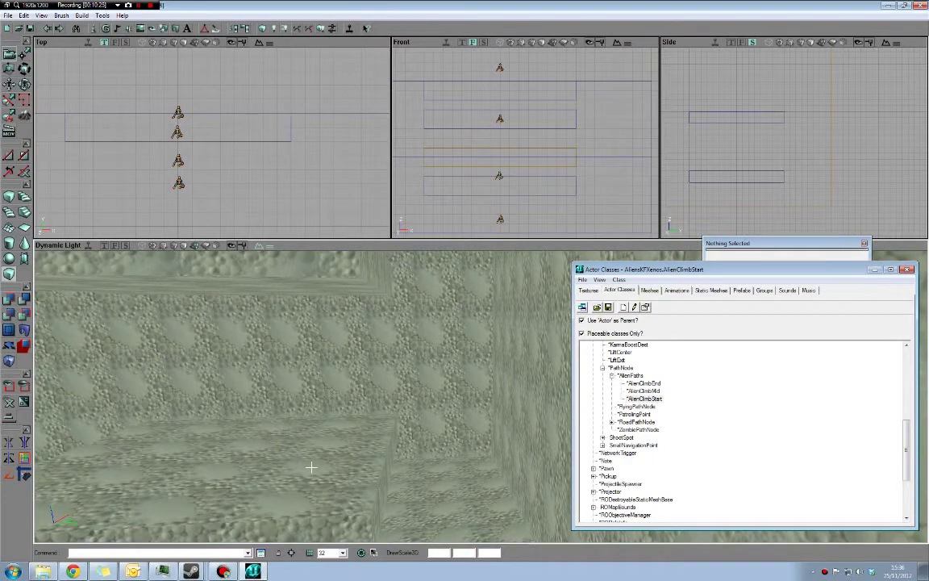
right_click_drag(321, 416, 366, 320)
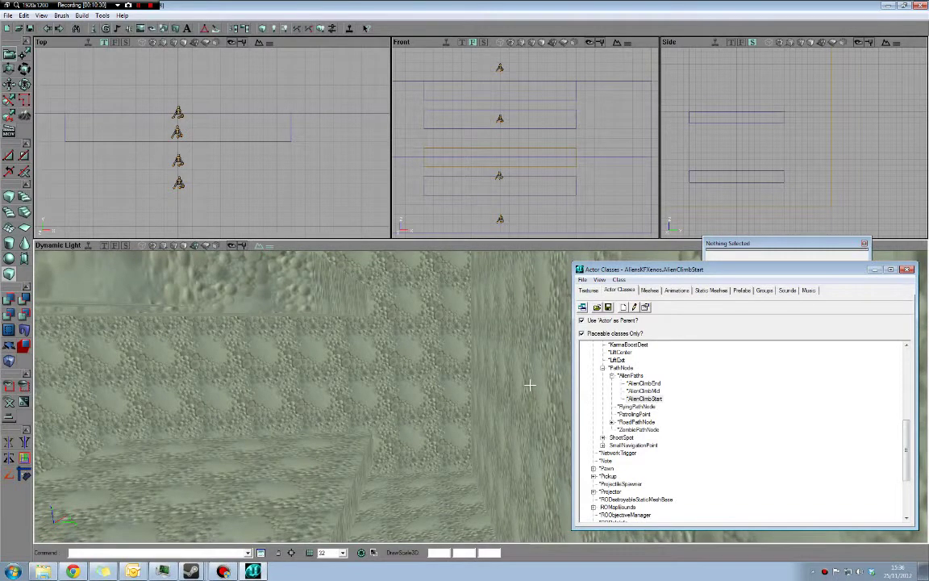
right_click_drag(491, 407, 323, 371)
right_click_drag(194, 415, 235, 404)
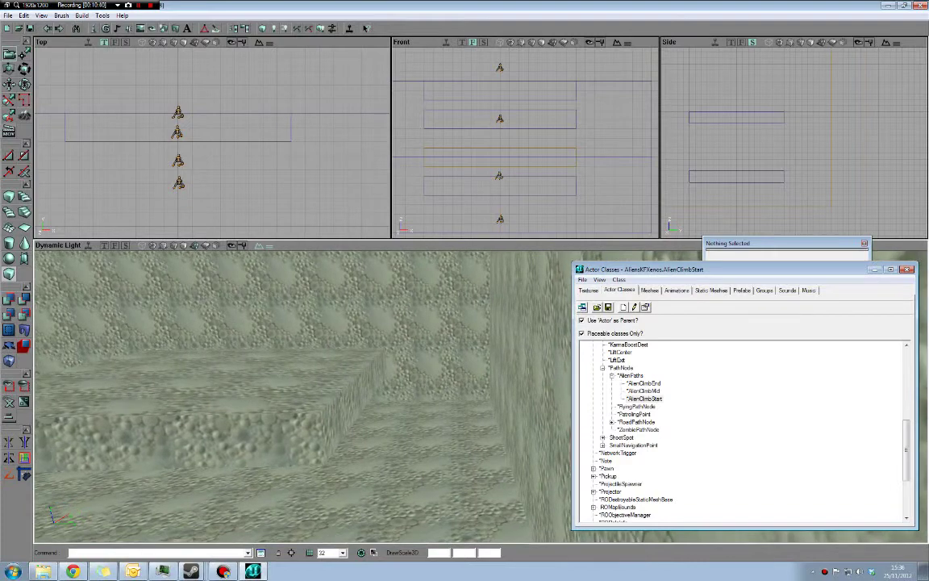
right_click(300, 369)
left_click(381, 406)
right_click_drag(350, 405, 415, 395)
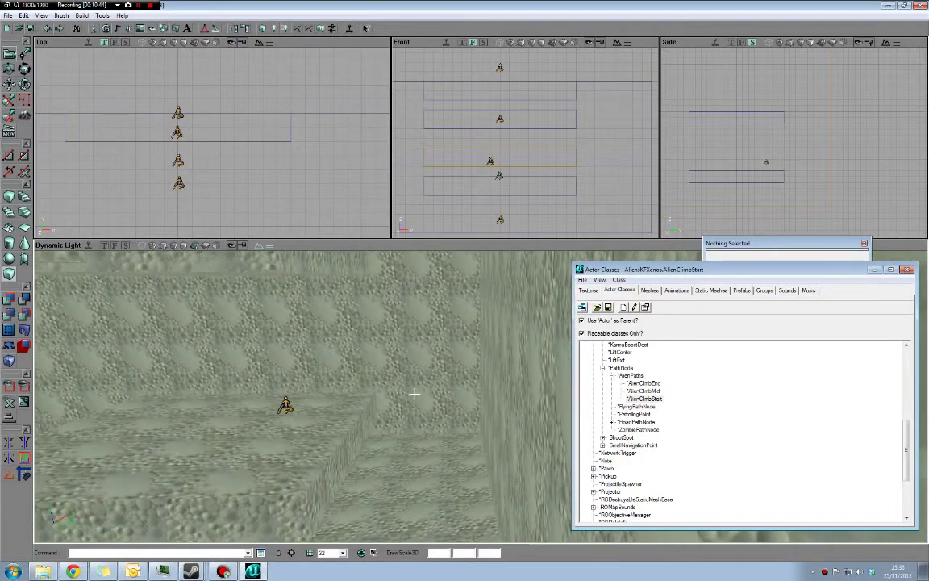
Add an AlienClimbMid actor on the wall opposite the ledges, slightly above the height of the upper ledge
left_click(644, 391)
mouse_move(320, 415)
right_mouse_down()
mouse_move(320, 431)
mouse_move(387, 411)
mouse_move(321, 415)
right_mouse_up()
right_click_drag(444, 422, 448, 310)
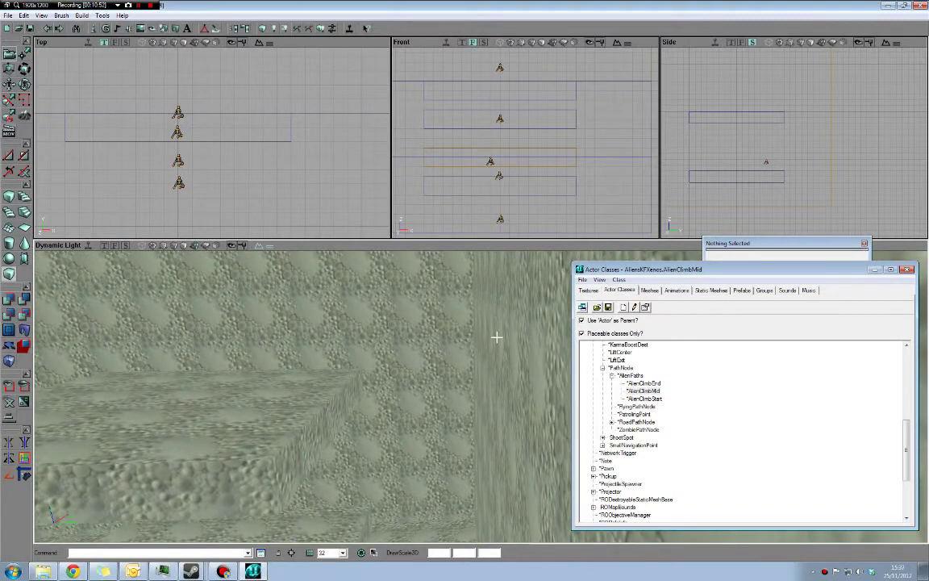
right_click(446, 304)
left_click(476, 332)
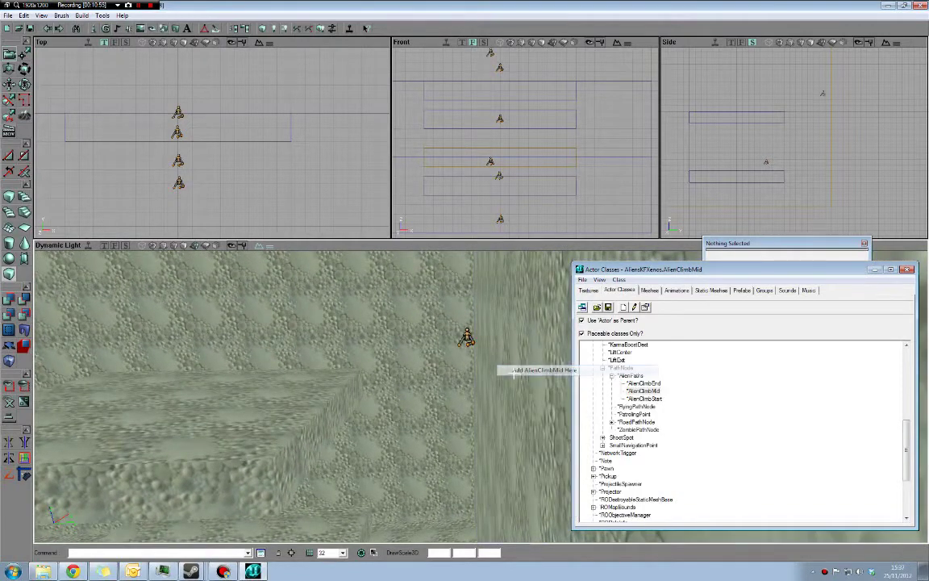
mouse_move(450, 393)
right_mouse_down()
mouse_move(446, 435)
mouse_move(437, 389)
right_mouse_up()
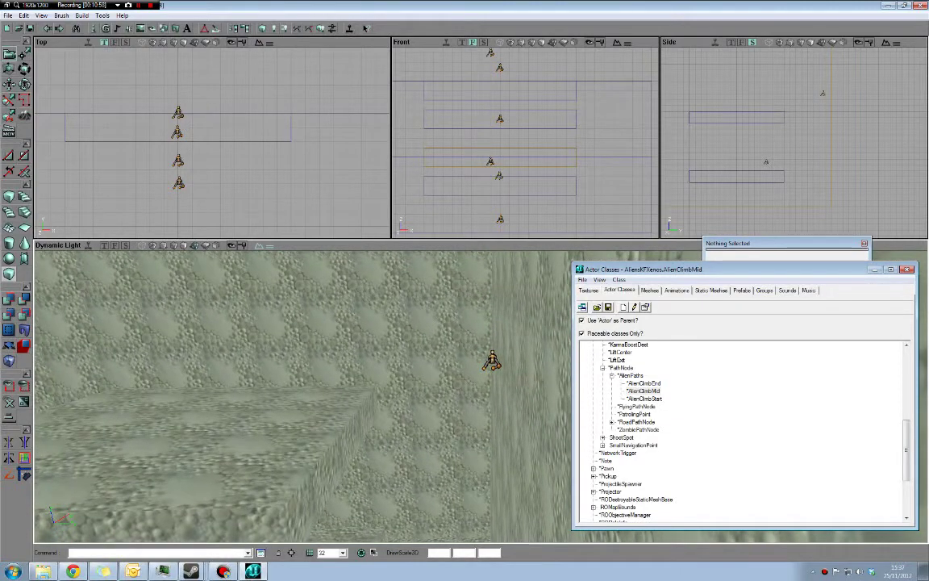
Add an AlienClimbEnd actor on top of the upper ledge, above the AlienClimbStart
left_click(643, 383)
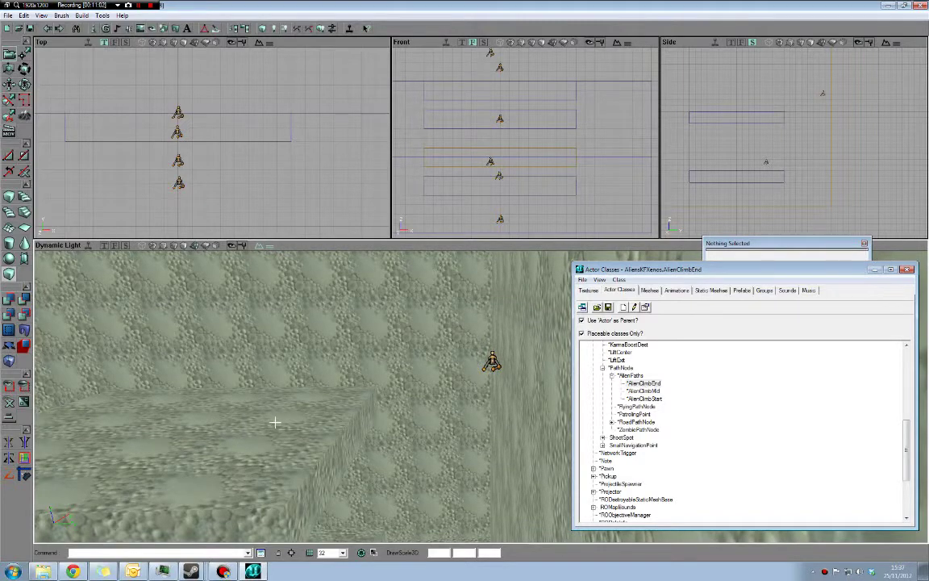
right_click(273, 425)
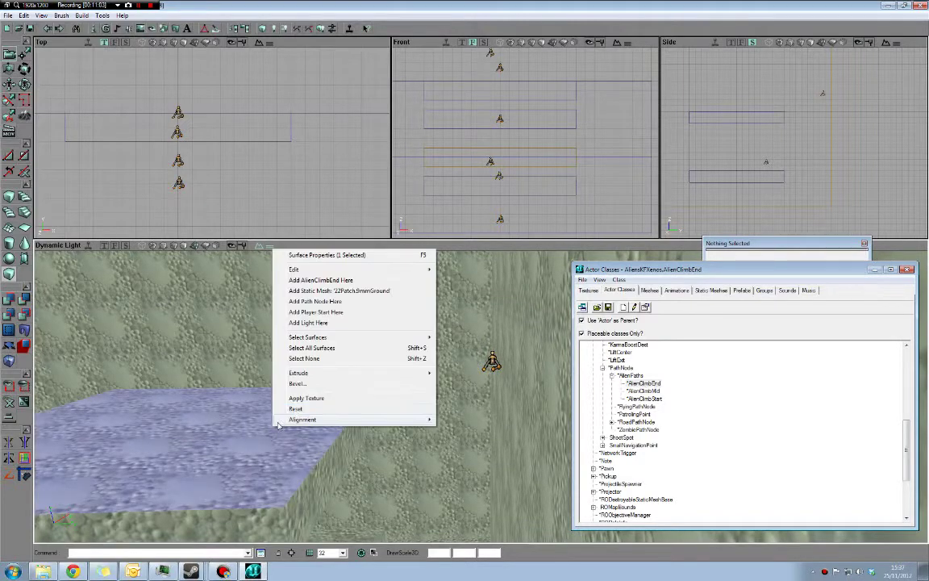
left_click(325, 280)
right_click_drag(357, 371, 358, 370)
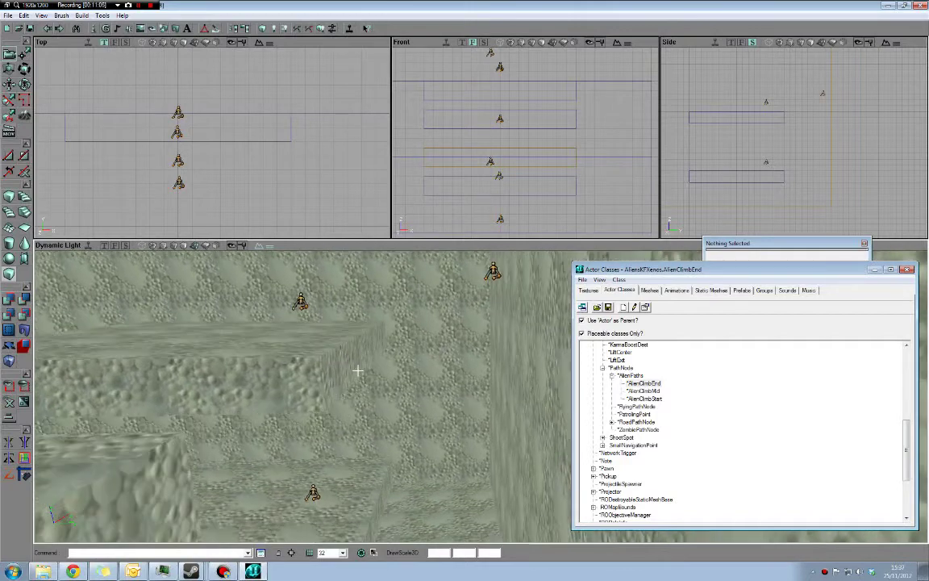
right_click_drag(347, 451, 357, 425)
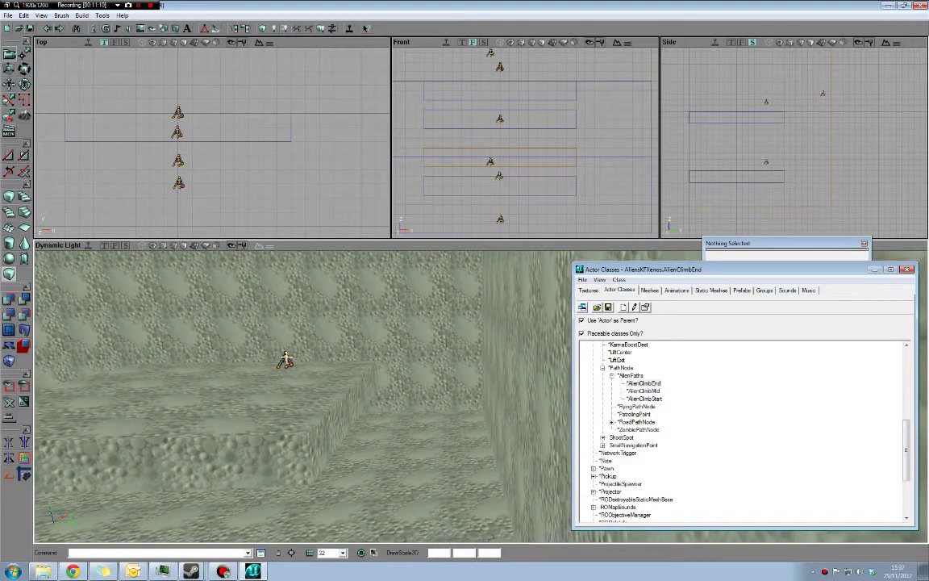
Select the lower ledge's AlienClimbStart and examine the route across the opposite wall's AlienClimbMid up to the AlienClimbEnd
left_click(285, 361)
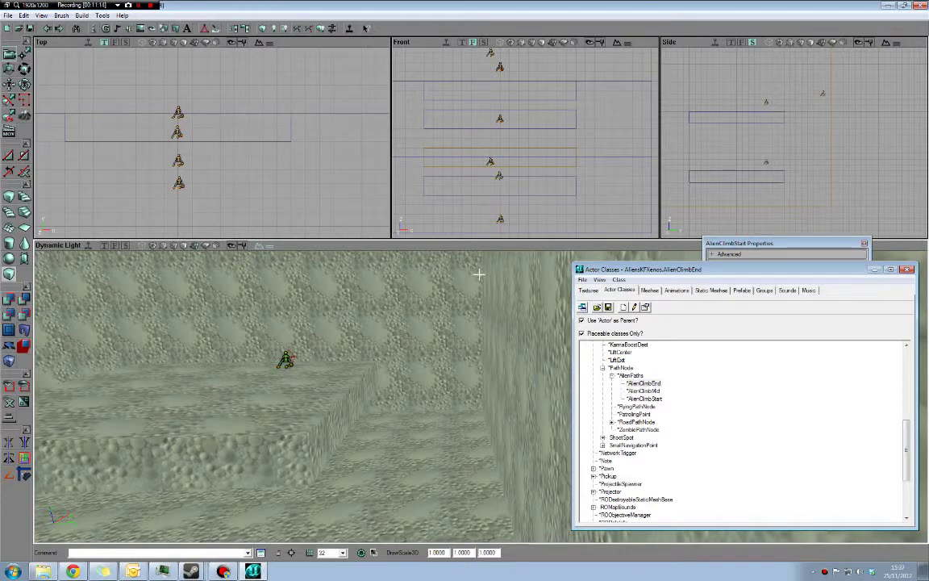
right_click_drag(504, 292, 503, 256)
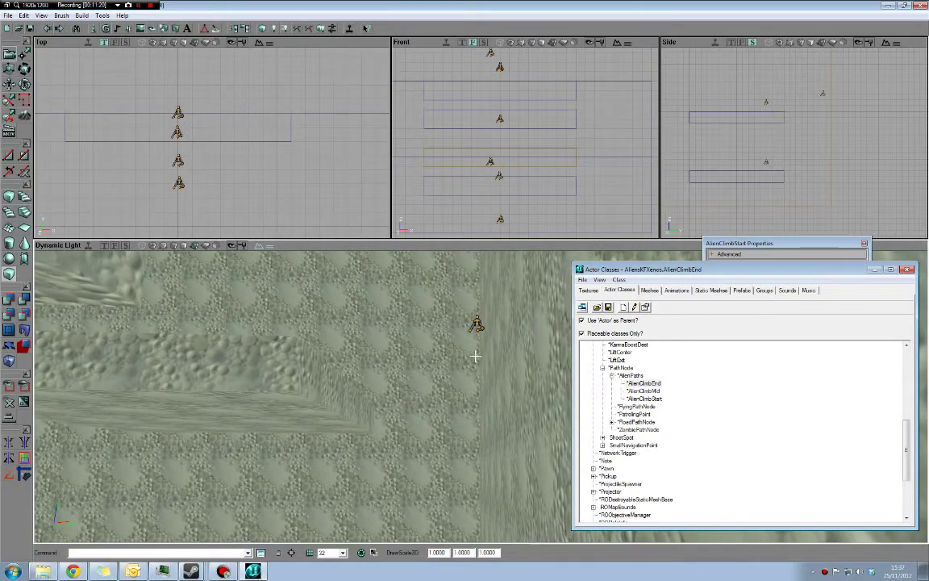
right_click_drag(475, 356, 475, 291)
right_click_drag(464, 381, 473, 385)
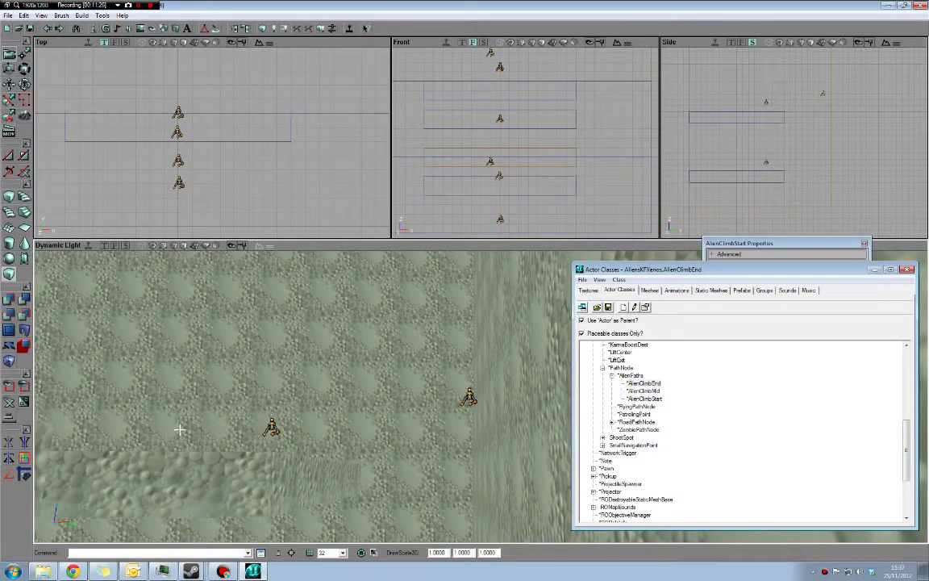
right_click_drag(289, 329, 287, 283)
left_click_drag(287, 282, 287, 377)
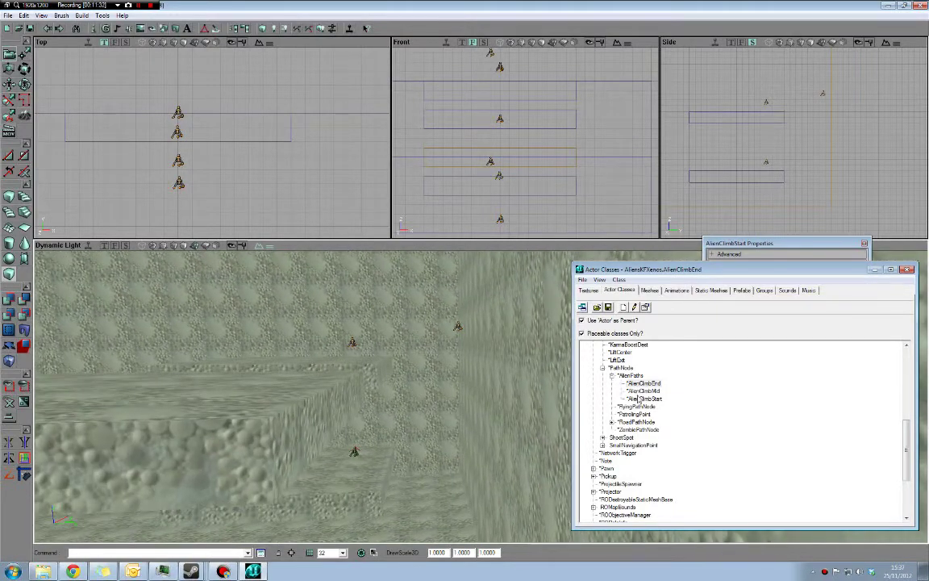
Add a second AlienClimbStart actor on top of the upper ledge, alongside the existing AlienClimbEnd, for a downward route
left_click(642, 398)
right_click(265, 387)
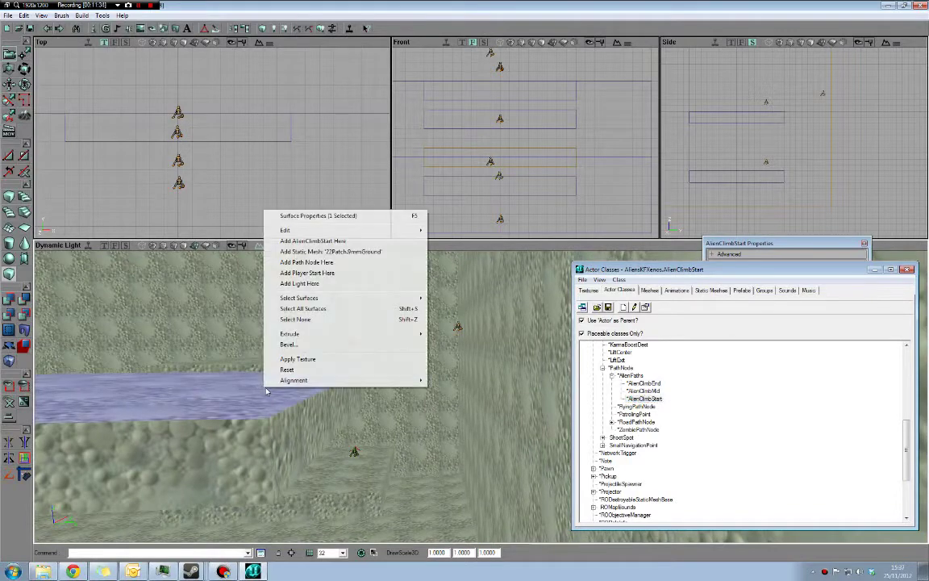
left_click(314, 241)
mouse_move(309, 312)
left_mouse_down()
mouse_move(295, 344)
mouse_move(317, 331)
left_mouse_up()
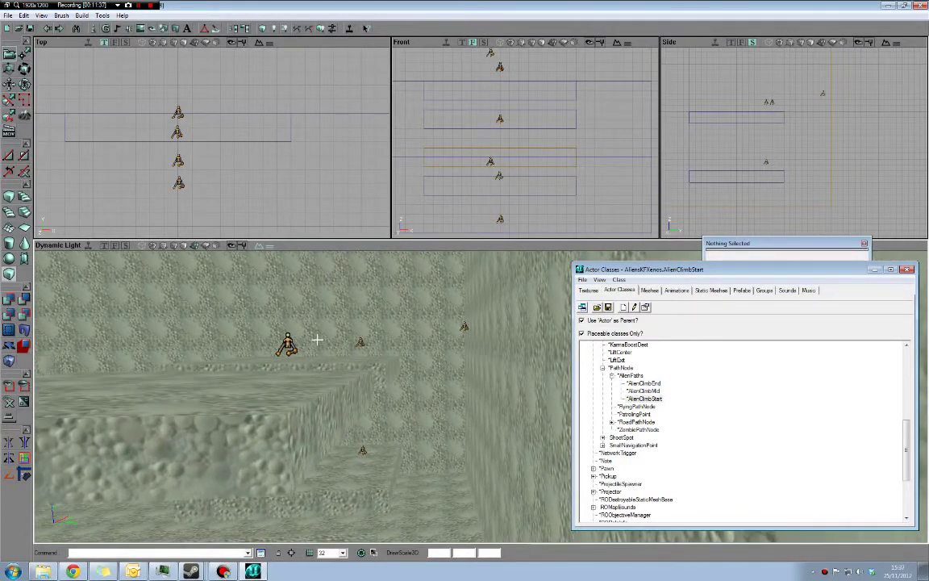
Add a second AlienClimbMid actor lower down on the opposite wall, slightly above the height of the lower ledge
left_click(642, 390)
left_click_drag(475, 385, 442, 375)
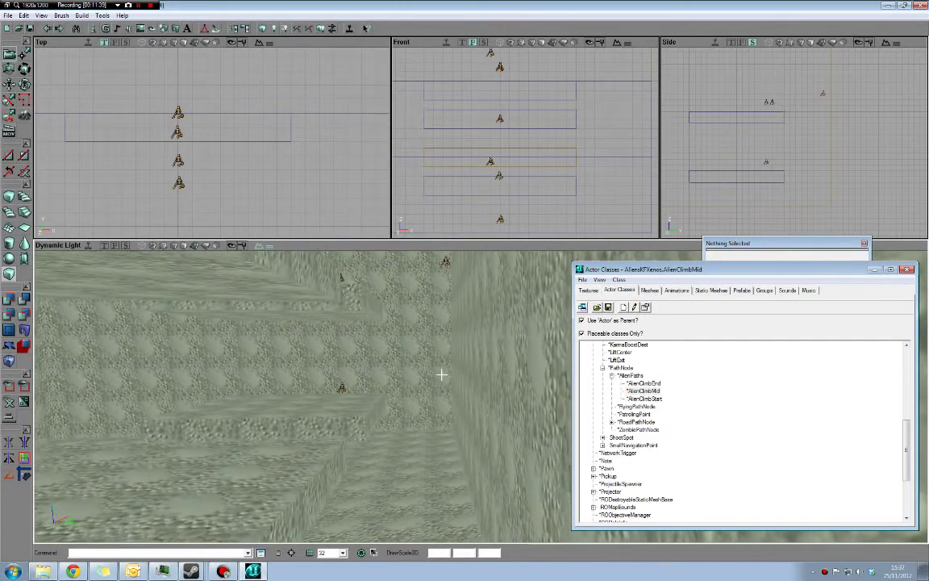
right_click(496, 407)
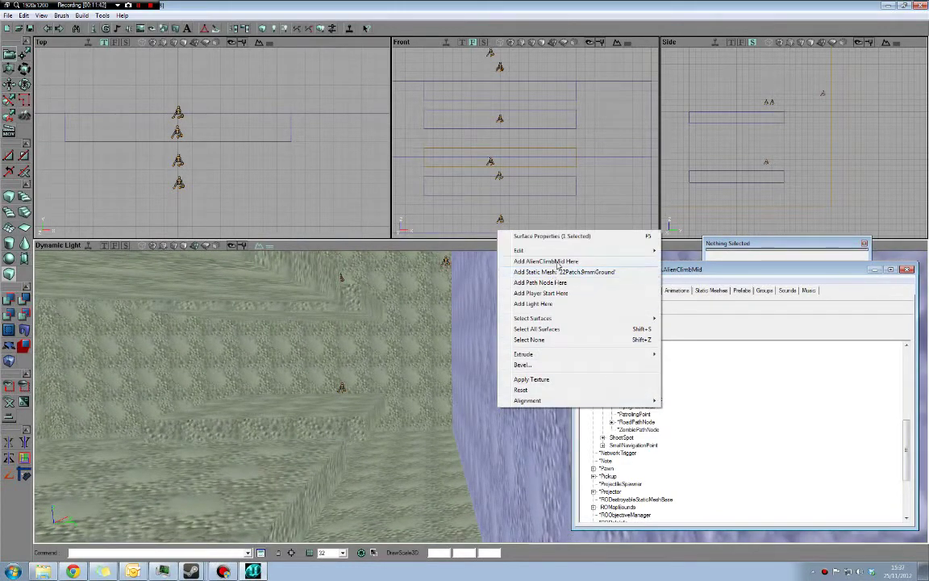
left_click(549, 262)
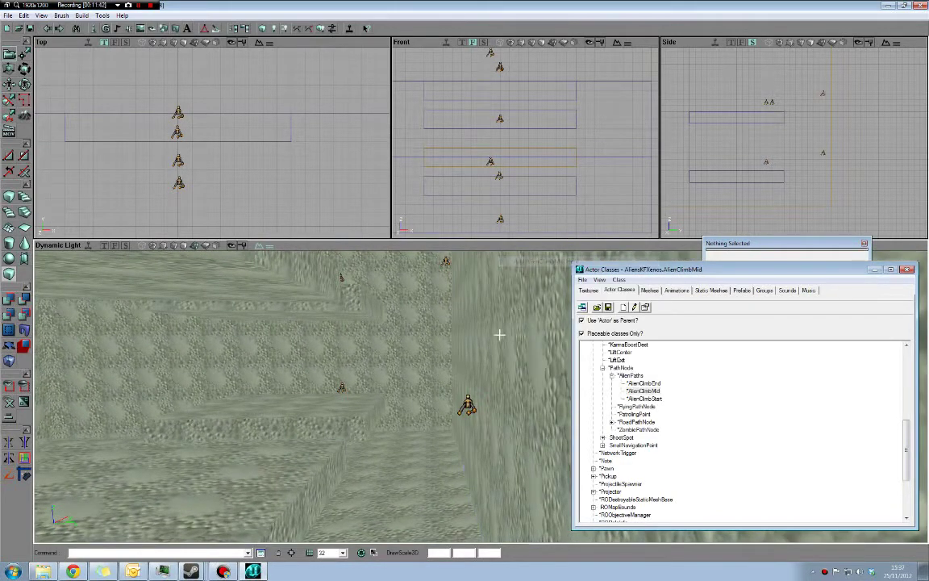
Add a second AlienClimbEnd actor on top of the lower ledge to finish the downward route
left_click(660, 400)
left_click(644, 382)
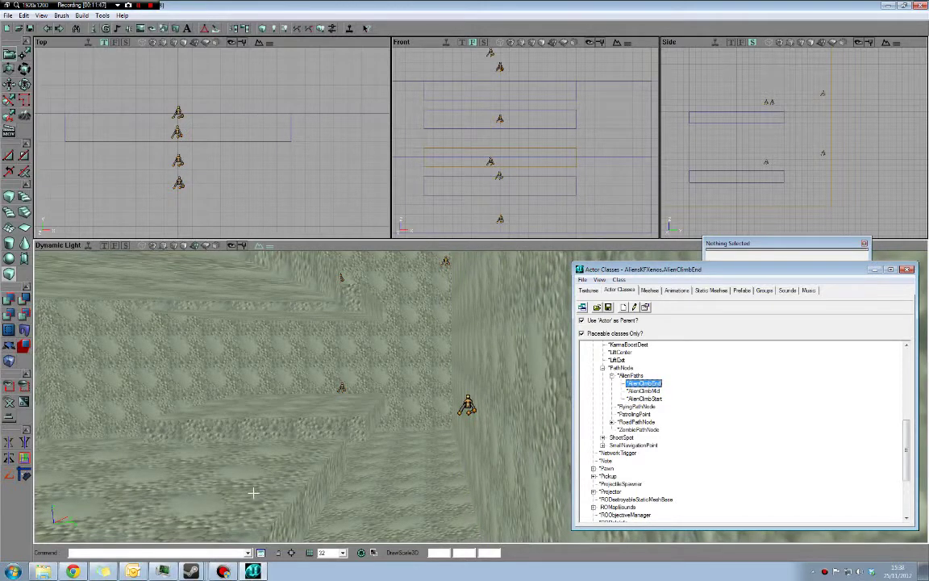
right_click(220, 486)
left_click(274, 342)
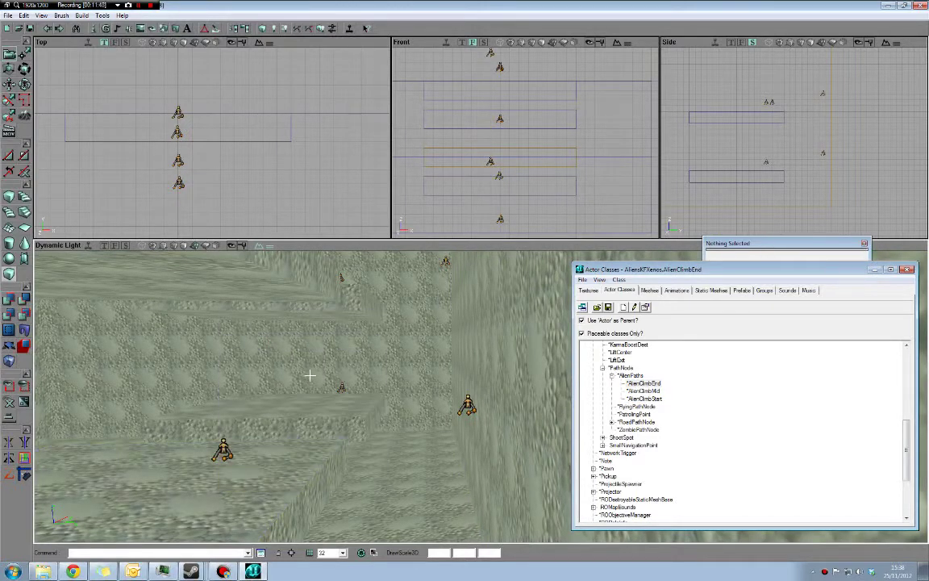
left_click_drag(353, 390, 352, 335)
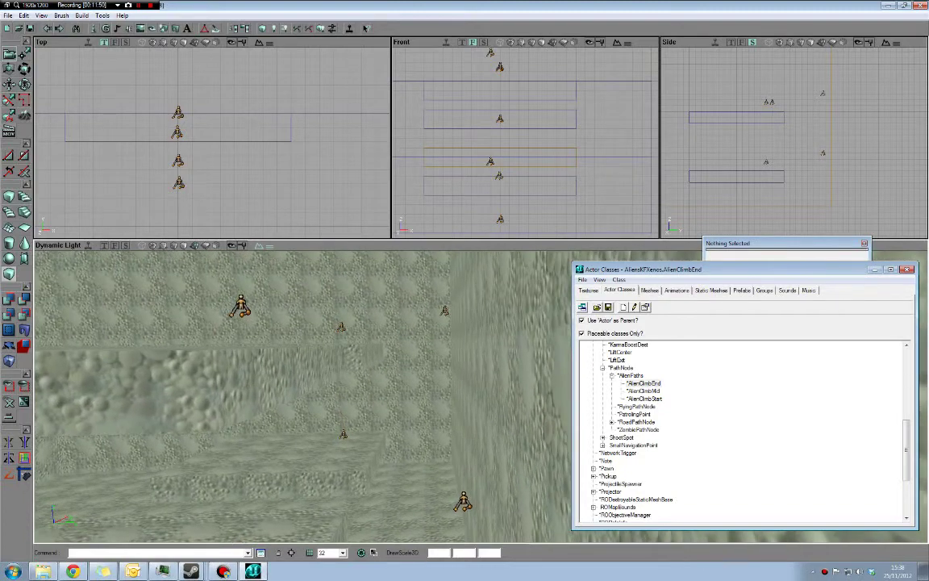
mouse_move(355, 386)
left_mouse_down()
mouse_move(355, 436)
mouse_move(353, 380)
left_mouse_up()
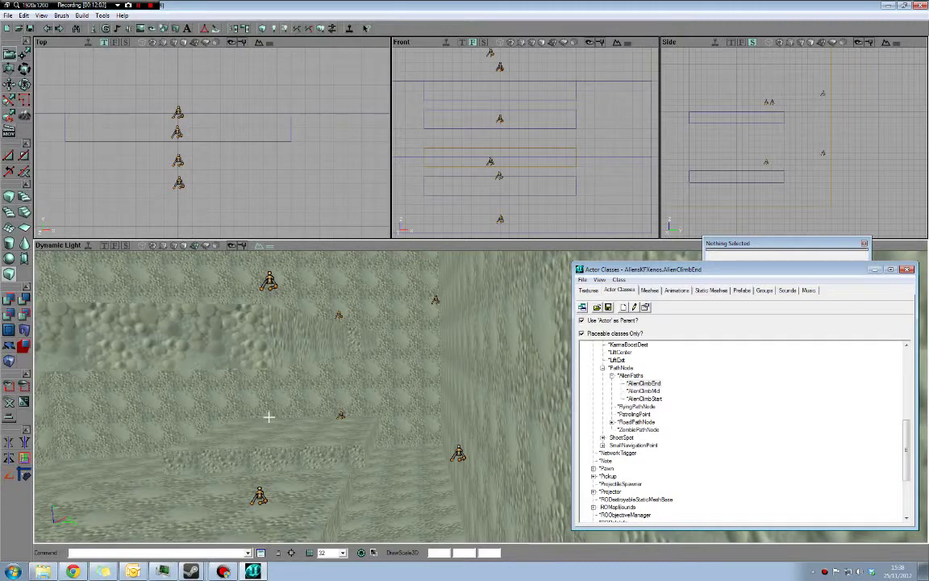
Inspect the lower AlienClimbMid actors on the protruding-ledge route and their NavigationPoint properties, including ForcedPaths
mouse_move(360, 401)
left_mouse_down()
mouse_move(314, 411)
mouse_move(379, 440)
mouse_move(363, 431)
mouse_move(383, 432)
mouse_move(350, 407)
mouse_move(347, 415)
left_mouse_up()
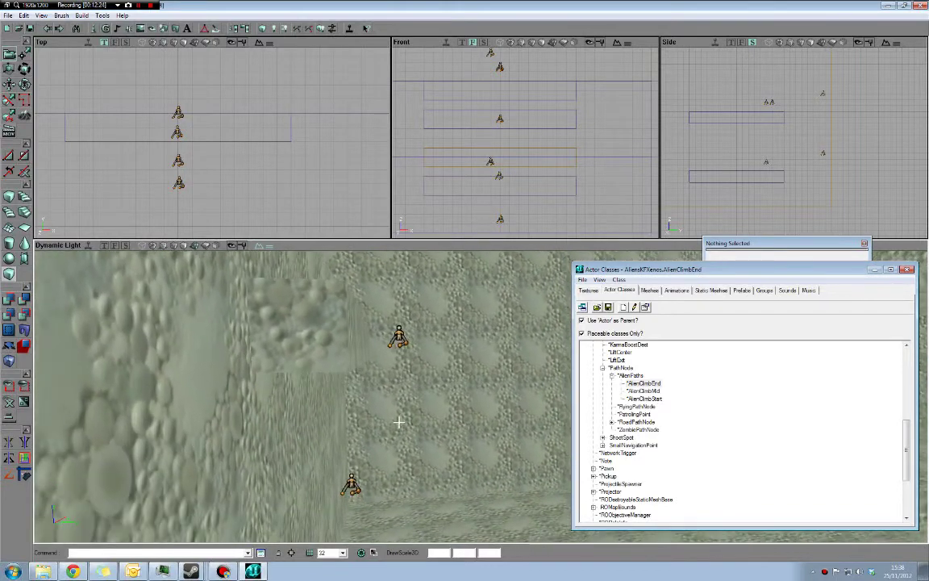
right_click_drag(367, 321, 355, 283)
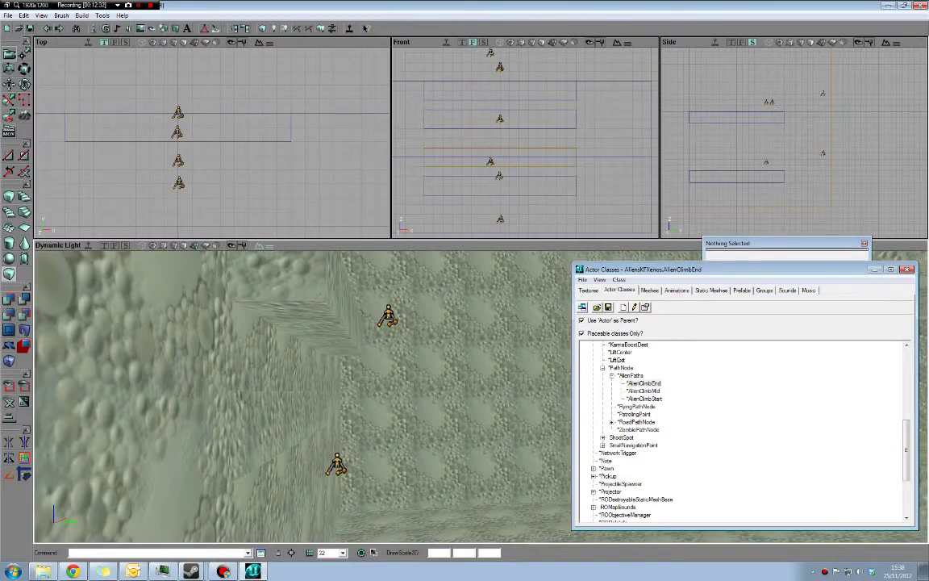
mouse_move(355, 354)
right_mouse_down()
mouse_move(358, 387)
mouse_move(363, 363)
right_mouse_up()
left_click_drag(363, 363, 428, 311)
right_click_drag(427, 311, 418, 377)
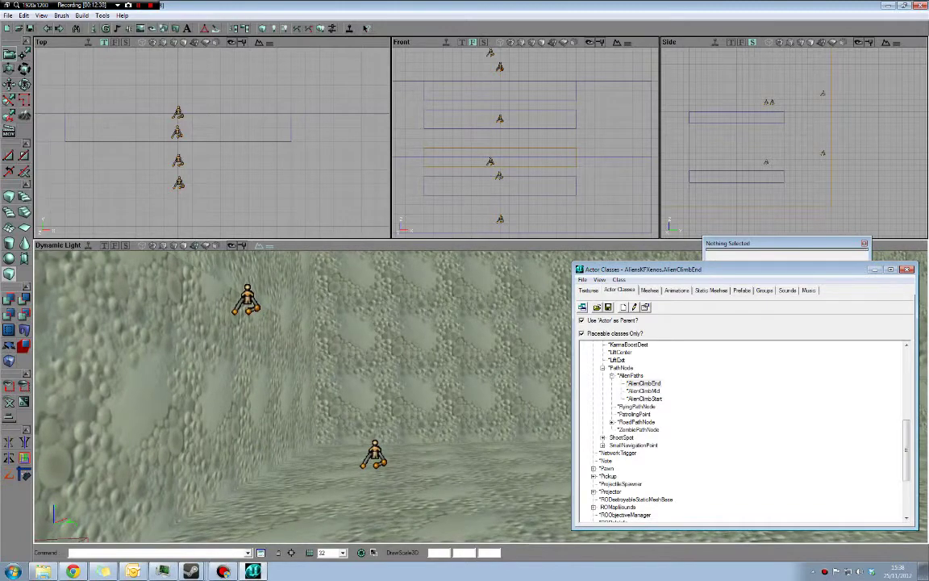
left_click(373, 456)
left_click_drag(374, 456, 401, 397)
left_click(352, 401)
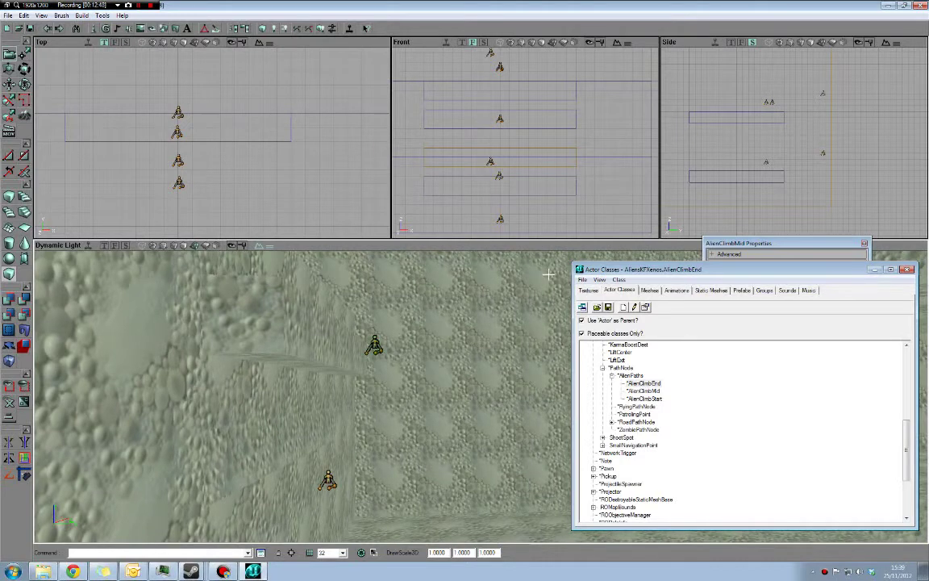
left_click(742, 246)
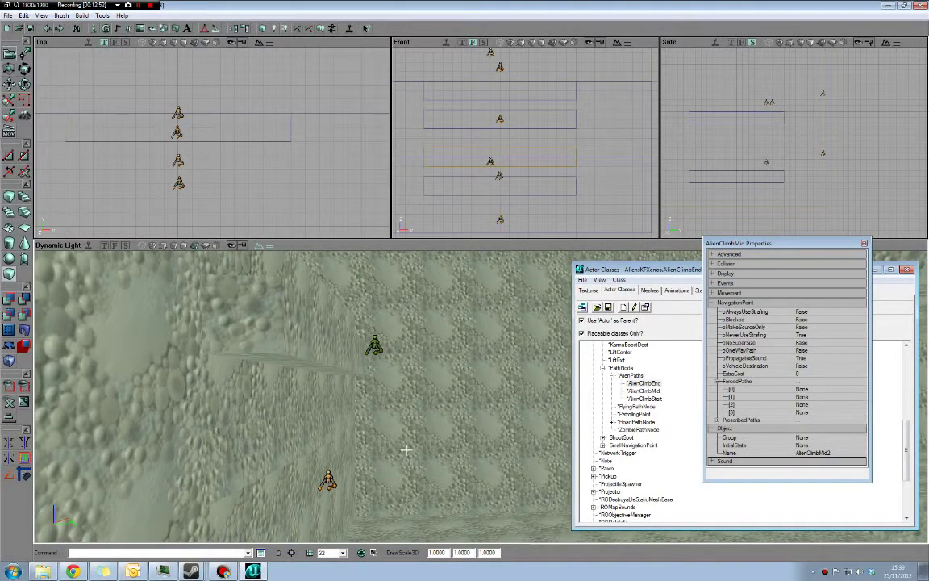
left_click(327, 476)
left_click_drag(375, 355, 387, 403)
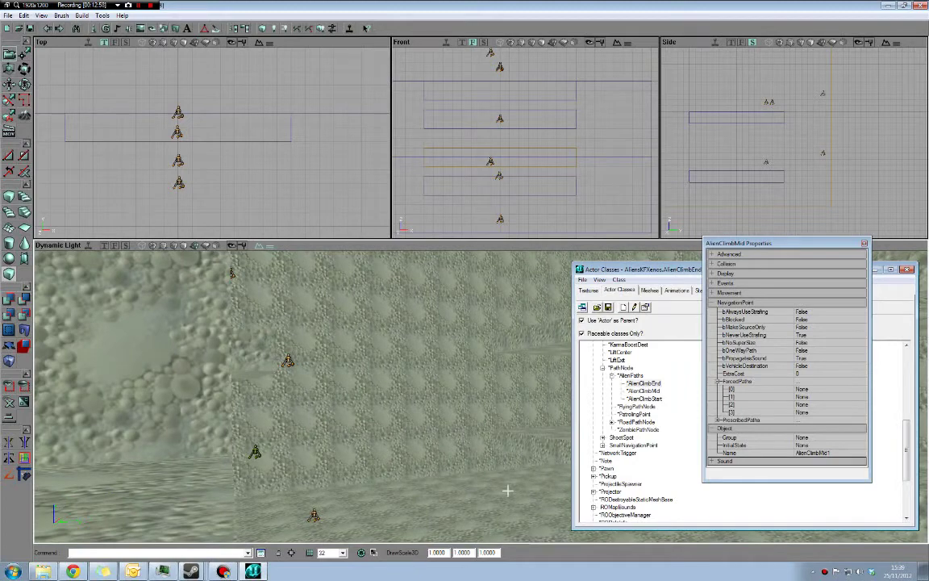
mouse_move(430, 459)
left_mouse_down()
mouse_move(367, 459)
mouse_move(429, 502)
mouse_move(468, 481)
mouse_move(465, 494)
mouse_move(429, 493)
mouse_move(429, 462)
left_mouse_up()
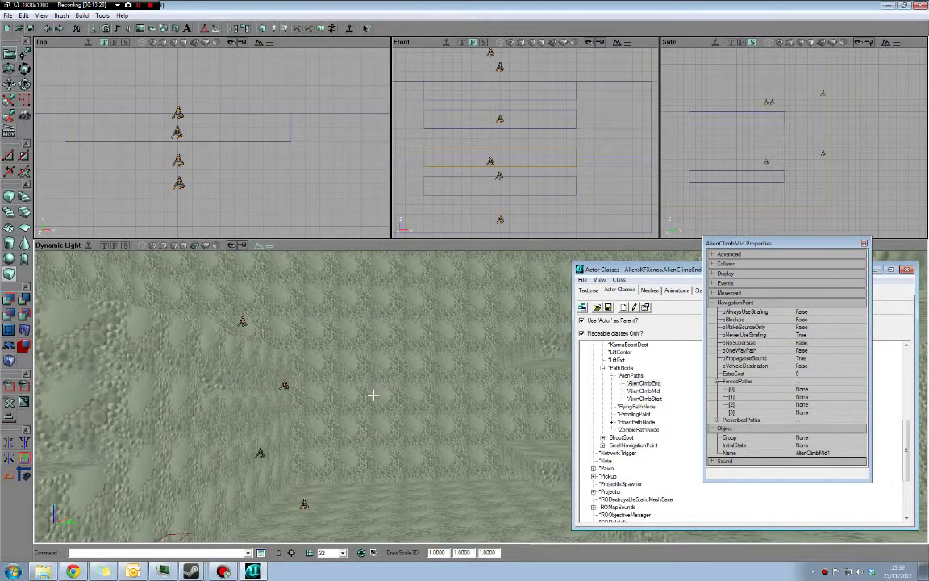
left_click_drag(373, 395, 376, 390)
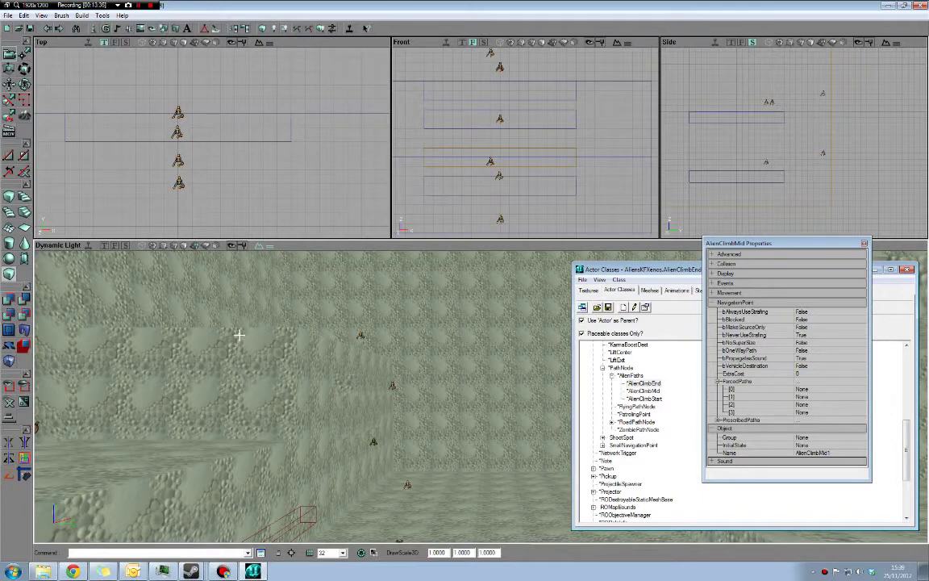
left_click_drag(207, 315, 250, 326)
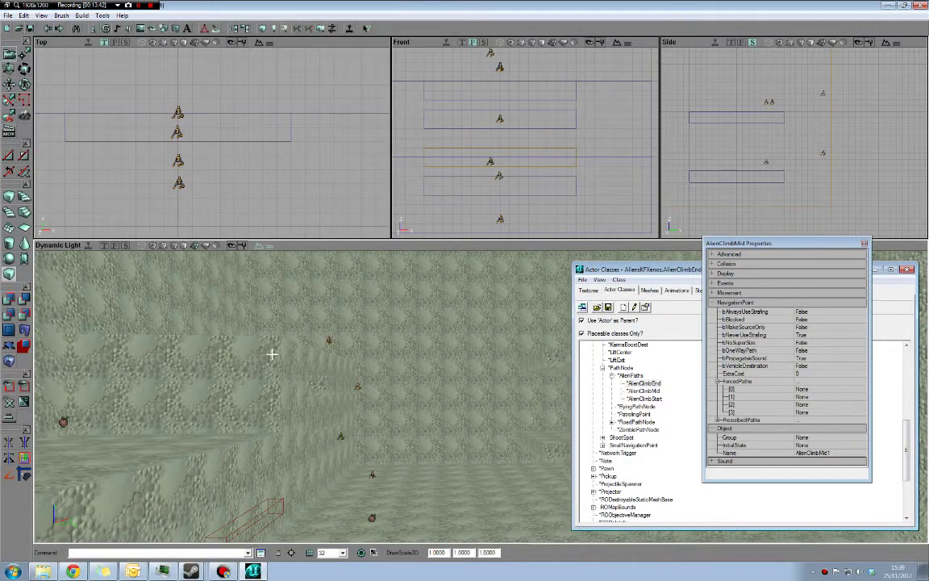
left_click_drag(269, 359, 314, 353)
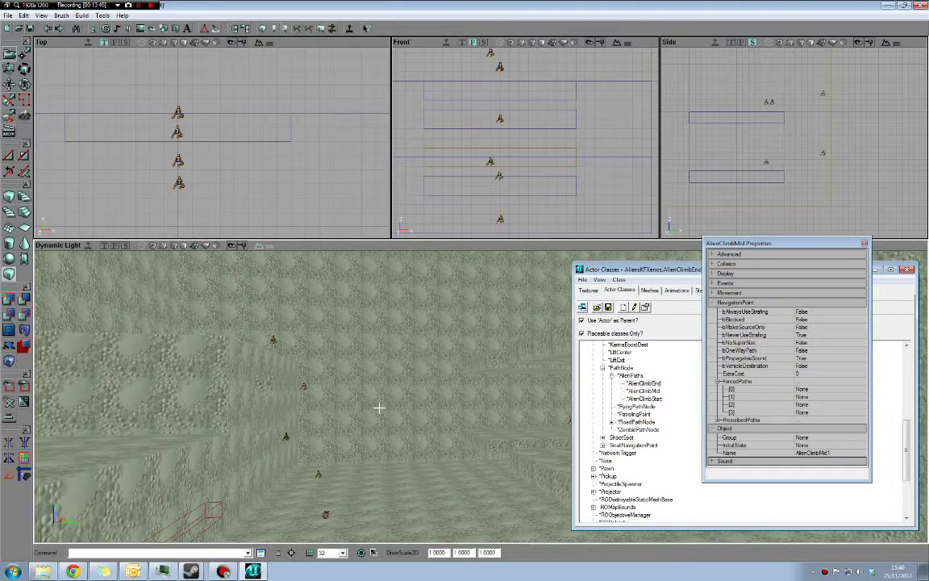
left_click_drag(379, 408, 342, 367)
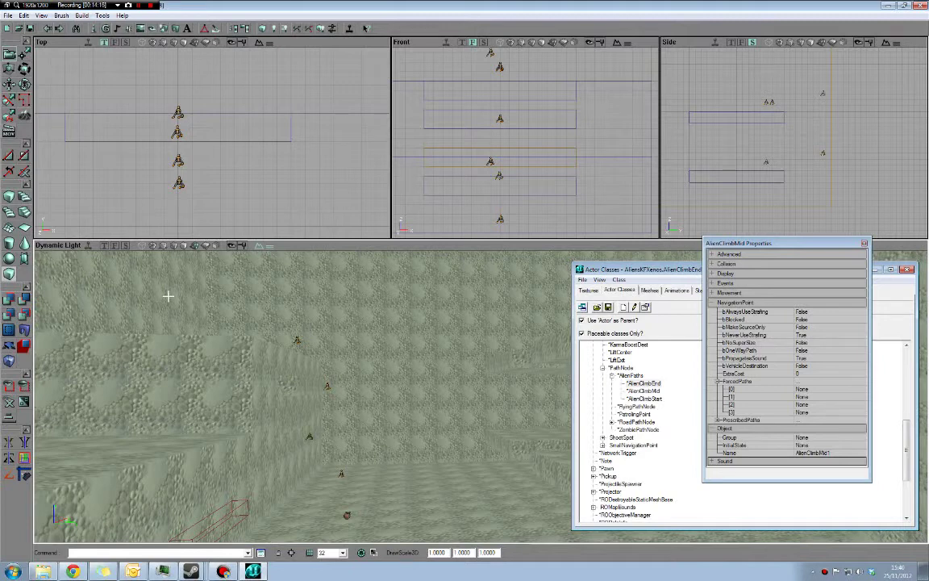
Build the alien path data in EditorPathBuilder with the input map name KF-Bioticslab, and dismiss the resulting dialogs
left_click(10, 274)
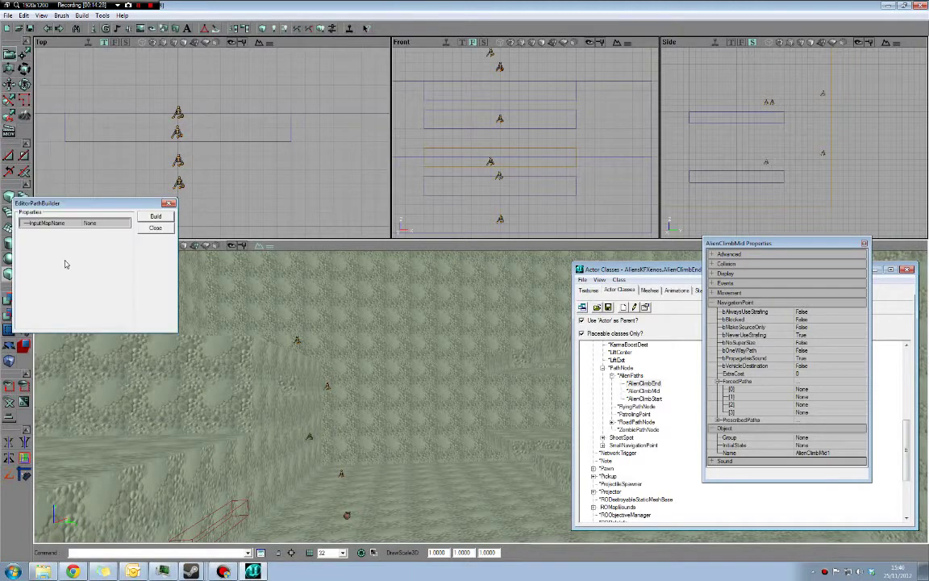
left_click(94, 223)
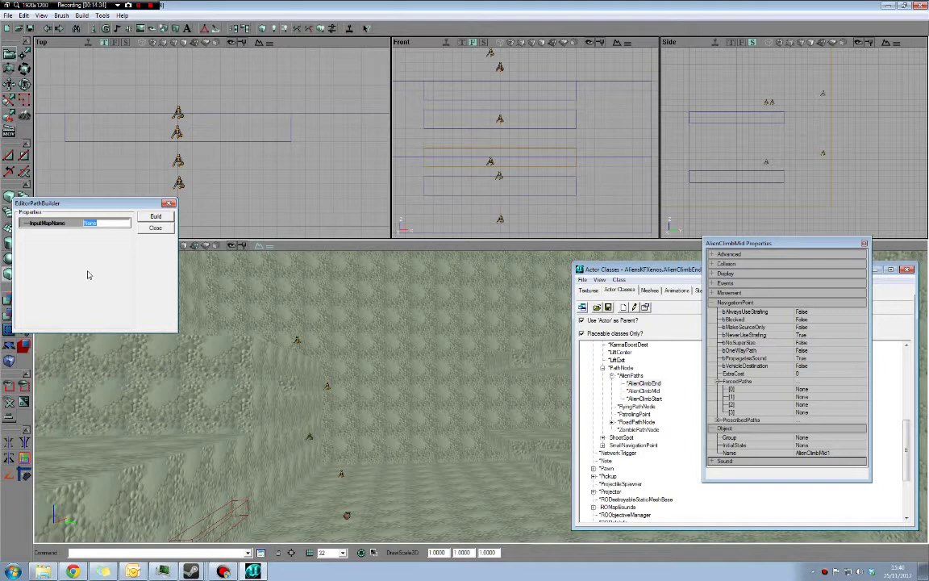
type("KF-BioticsLav")
left_click(155, 216)
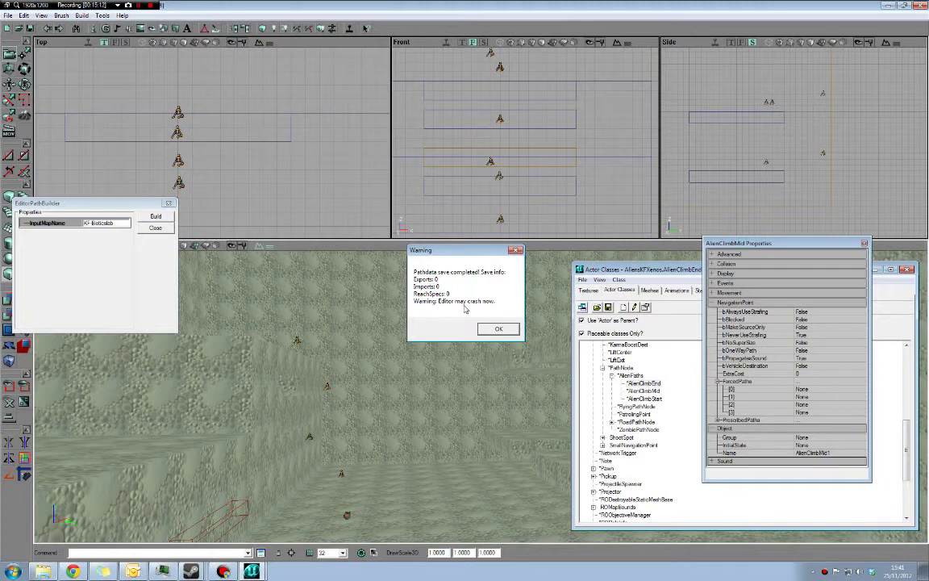
left_click(500, 330)
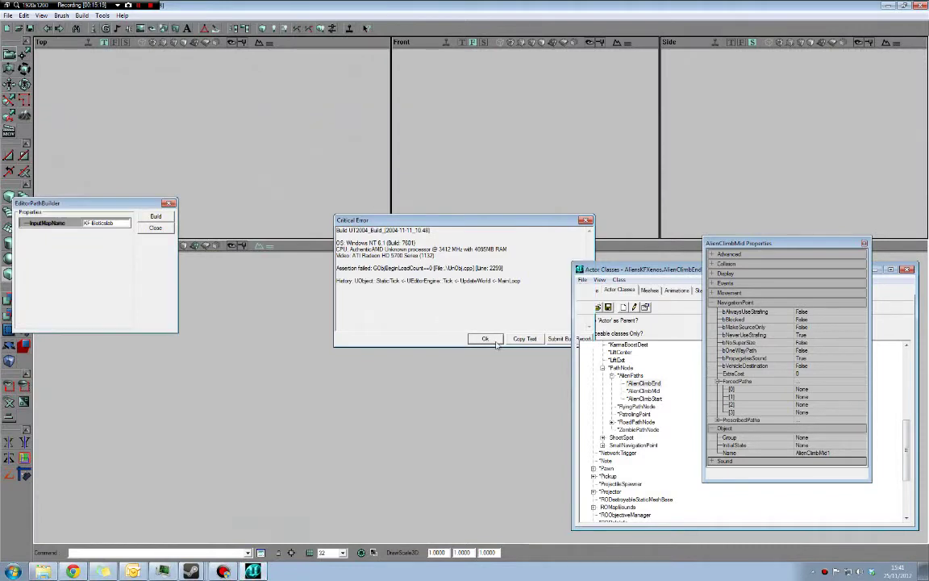
left_click(484, 338)
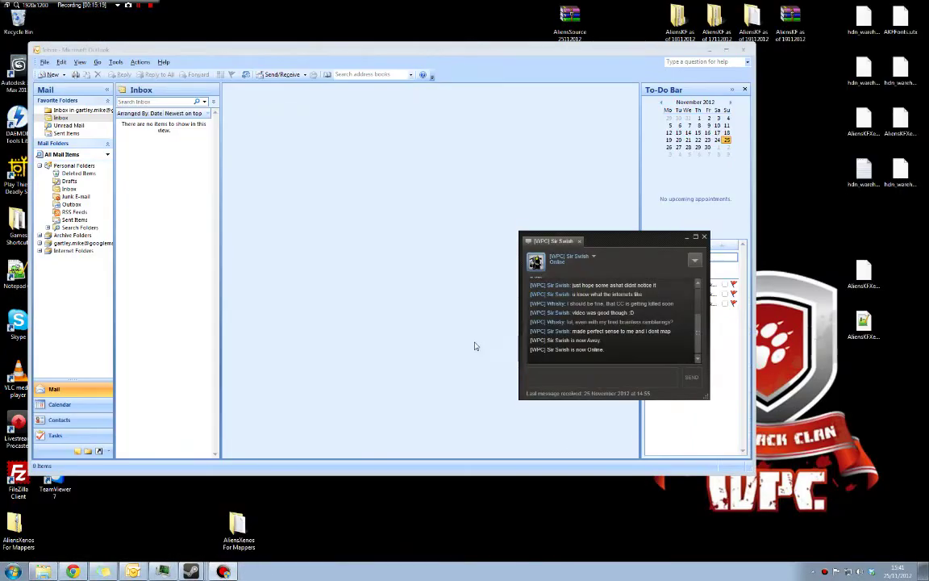
Clear the mail and Steam news windows away and open the Saves folder inside the killingfloor directory to check the exported path files
left_click(709, 50)
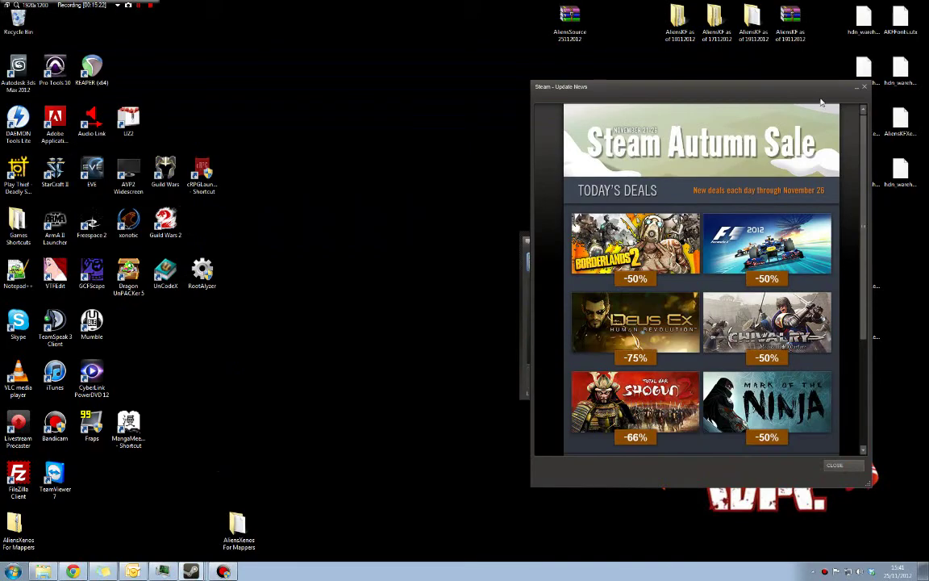
left_click(864, 87)
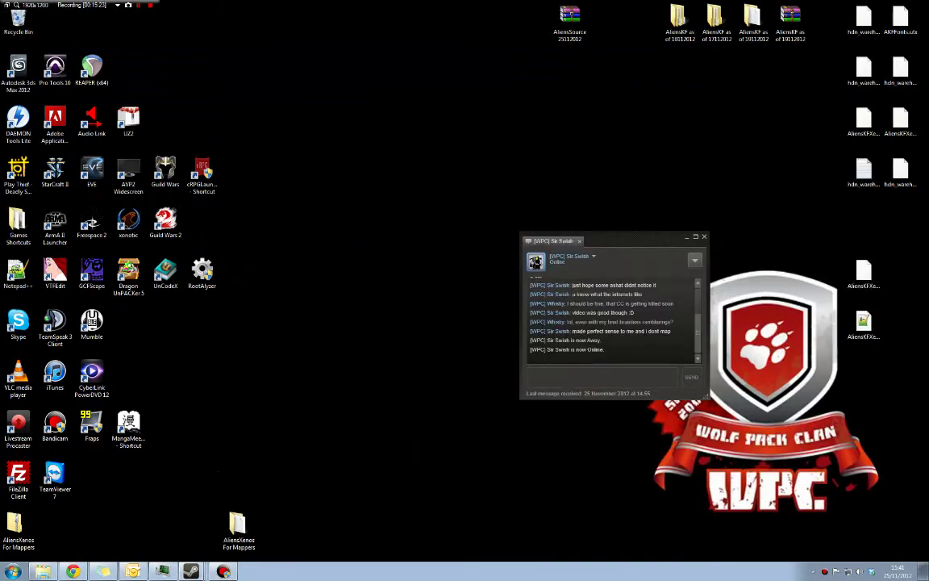
left_click(42, 571)
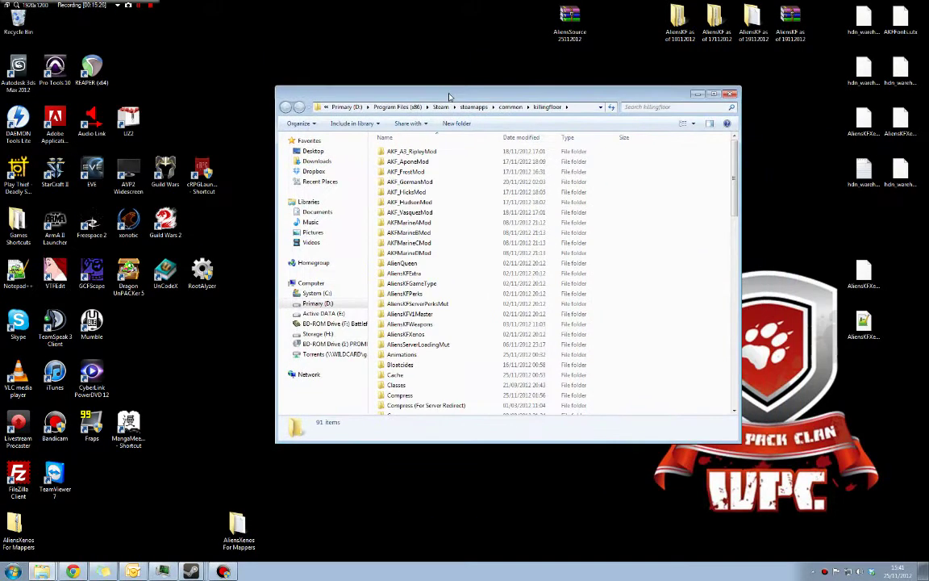
scroll(642, 229, "down", 1)
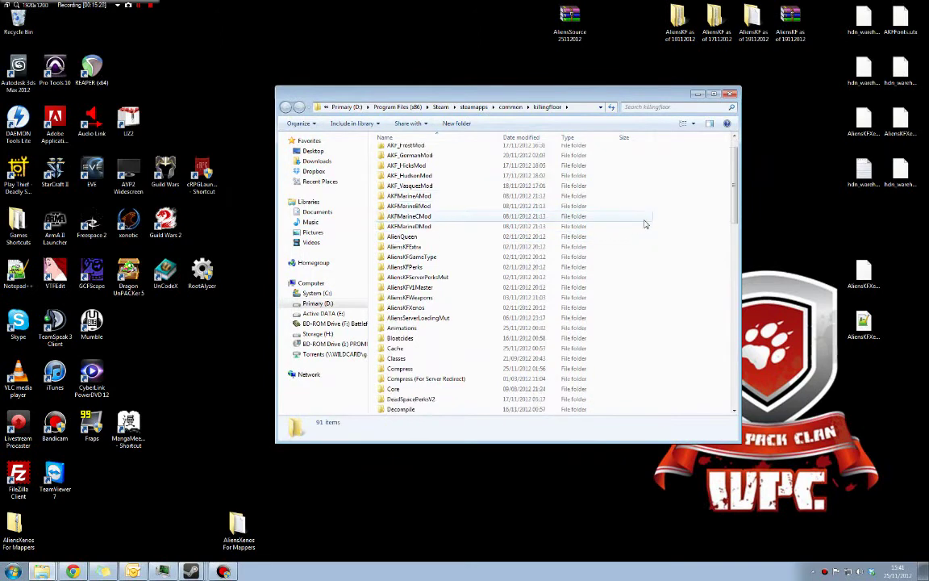
scroll(645, 223, "up", 1)
scroll(645, 230, "down", 13)
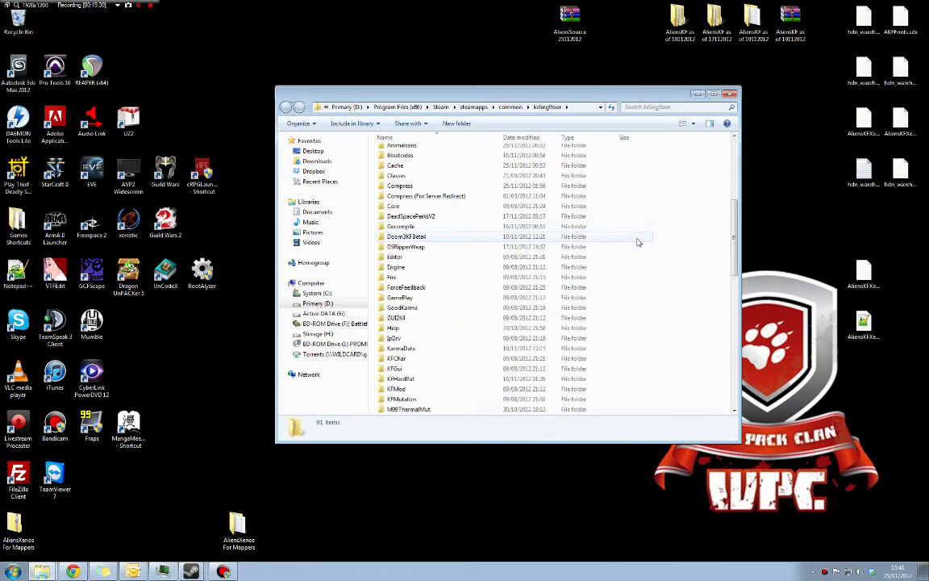
scroll(642, 260, "down", 4)
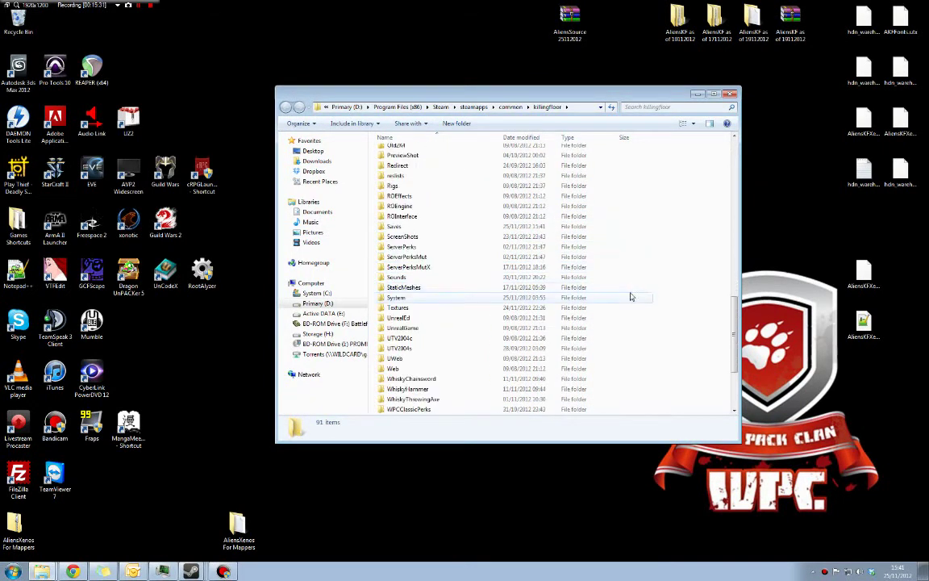
double_click(432, 228)
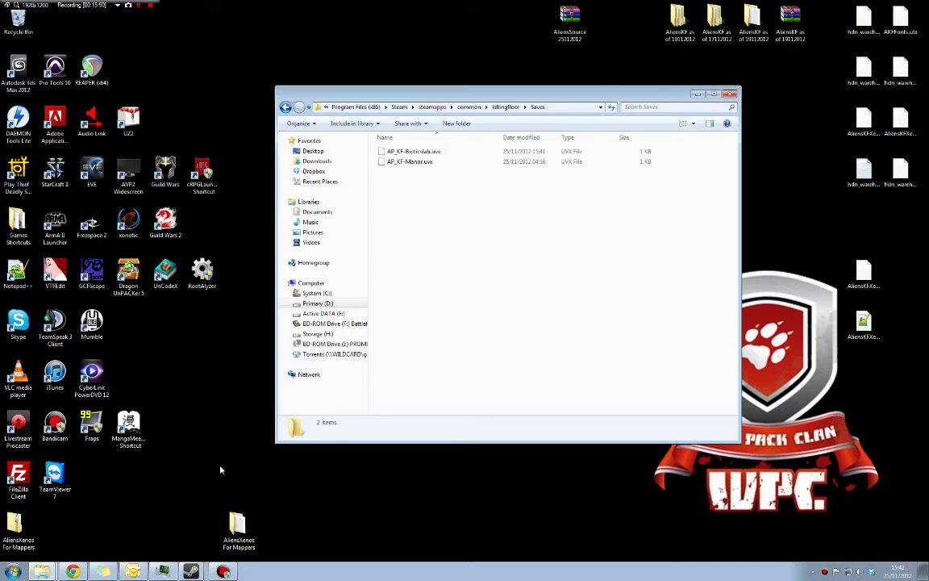
Launch Killing Floor and set up a solo game with the Aliens:Killing Floor game type
right_click(190, 570)
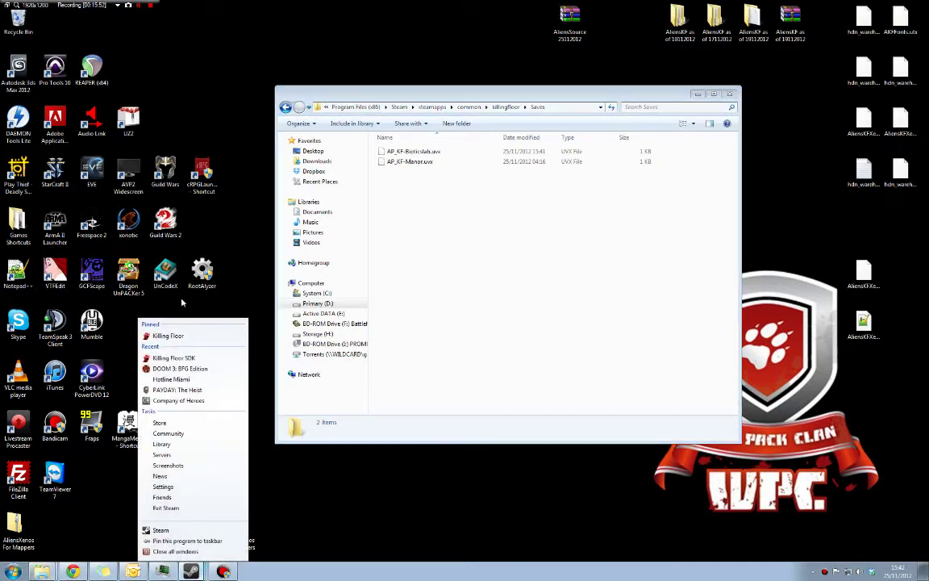
left_click(177, 336)
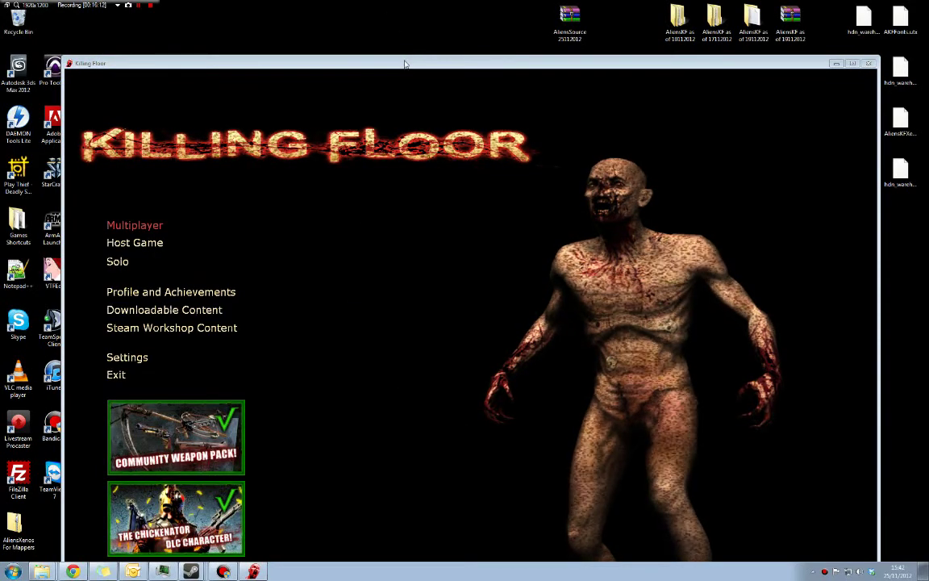
left_click(154, 198)
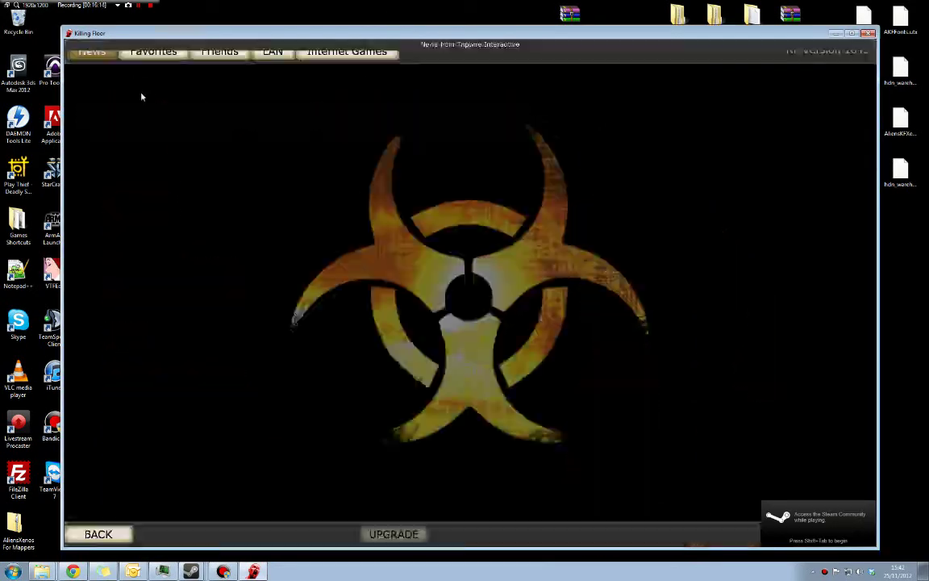
key("Escape")
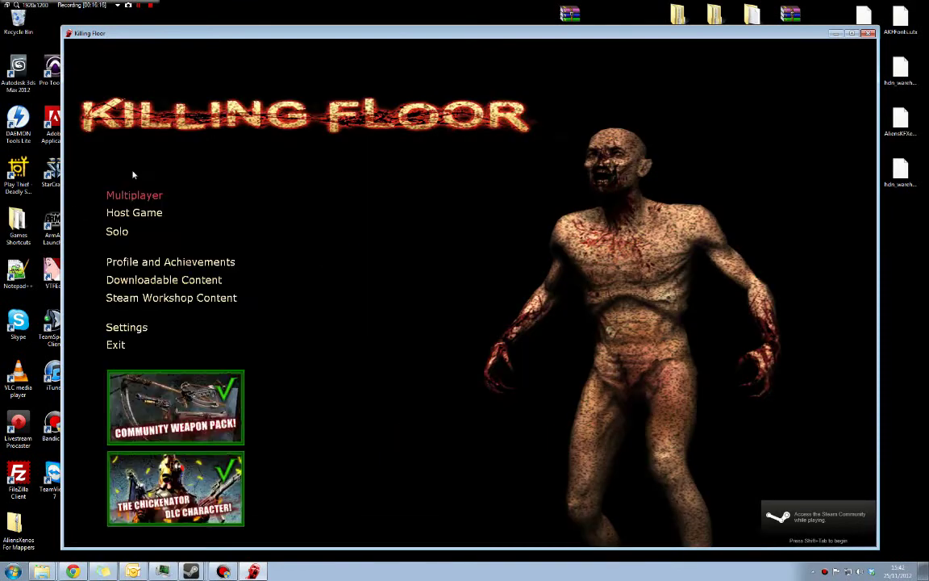
left_click(117, 232)
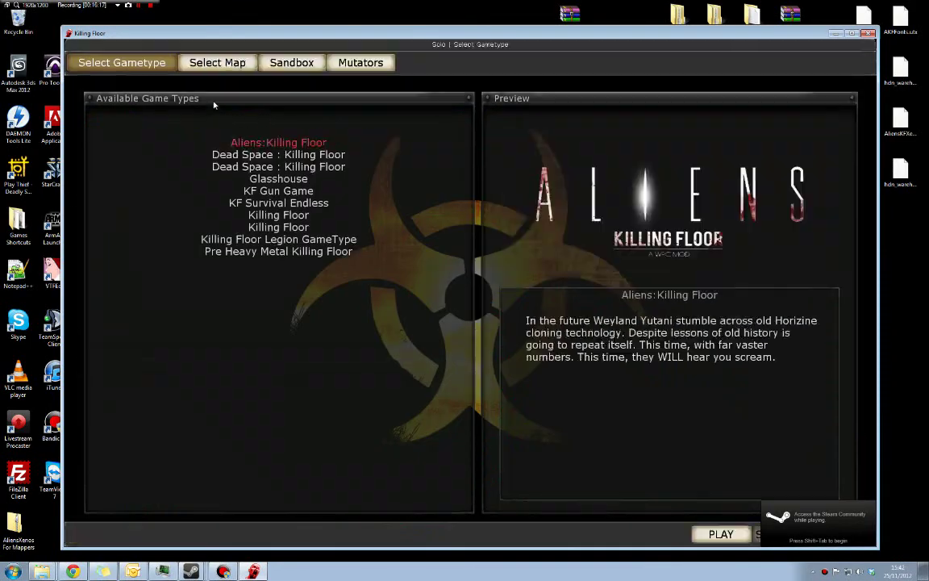
double_click(262, 143)
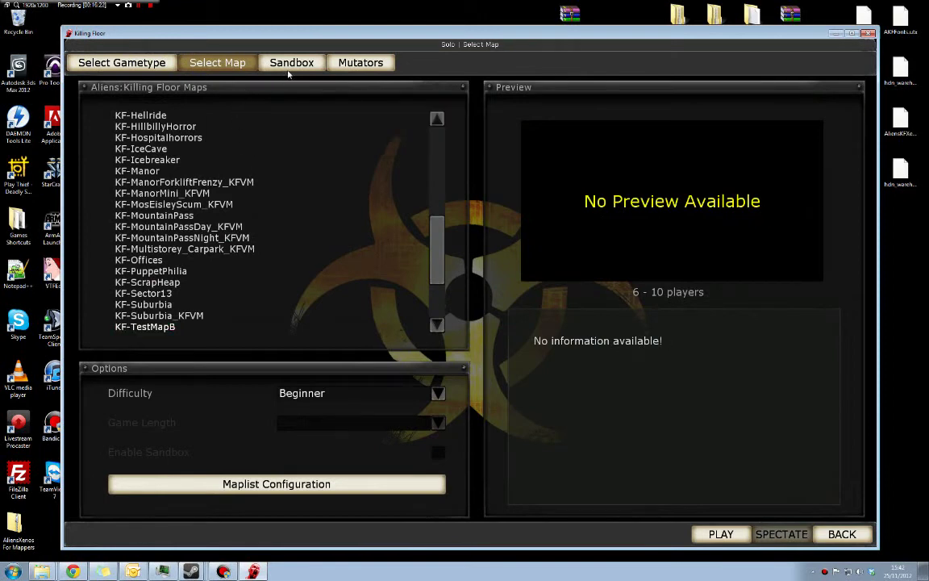
Select KF-ElecFields-AKF as the map for the solo game
left_click_drag(433, 239, 444, 147)
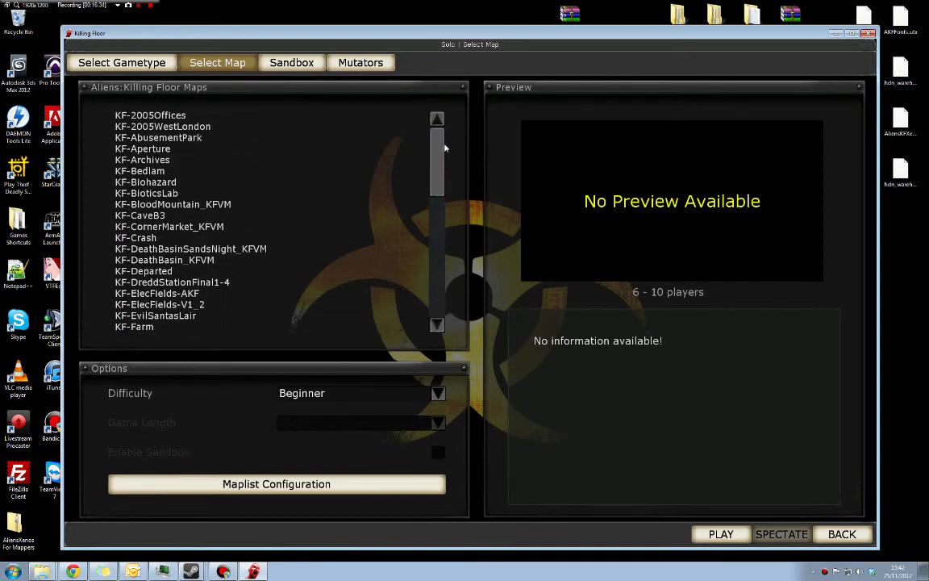
scroll(386, 217, "down", 2)
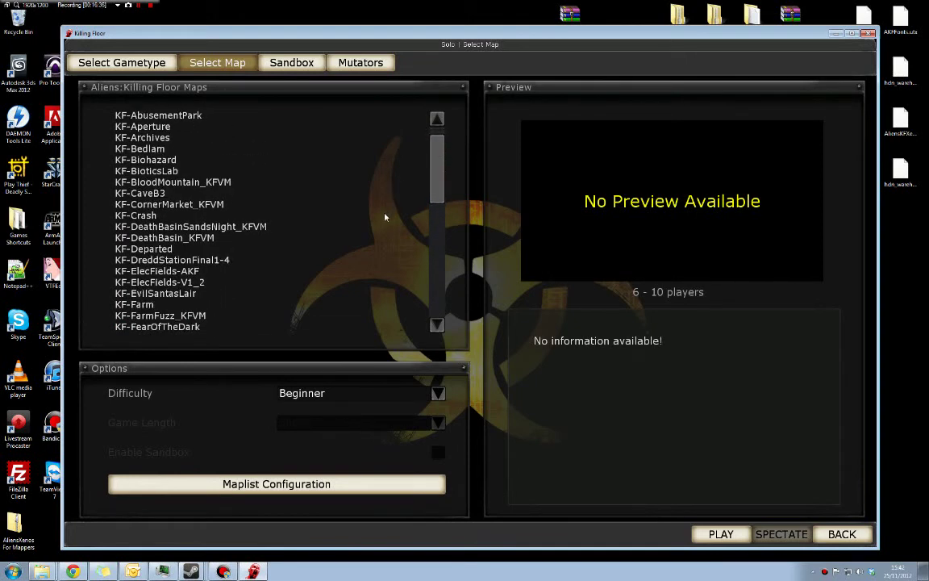
left_click(266, 273)
scroll(265, 281, "down", 4)
scroll(265, 281, "down", 5)
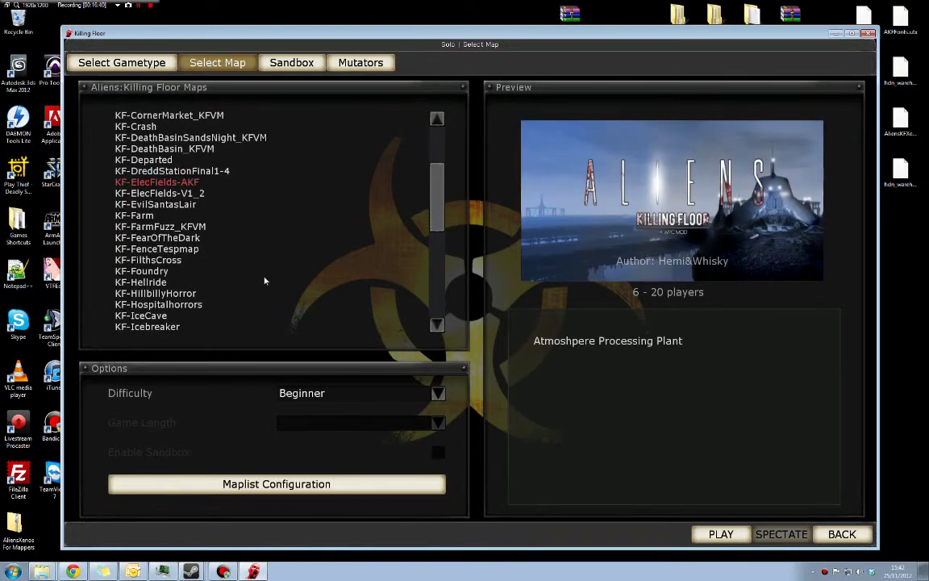
scroll(265, 281, "up", 3)
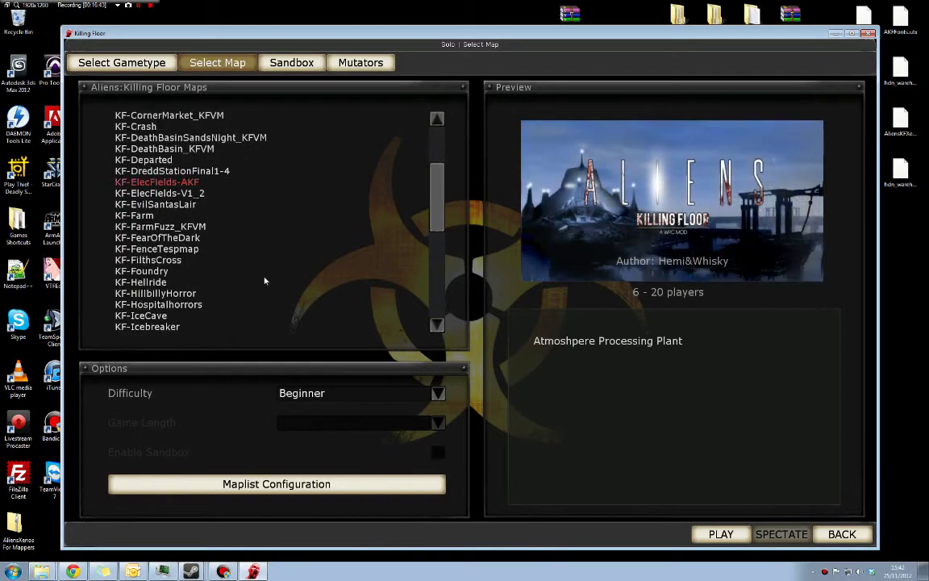
Review the WPC Aliens Path Mutator and WPC Aliens Mutator, try to start the solo match, and dismiss the error dialog
left_click(360, 62)
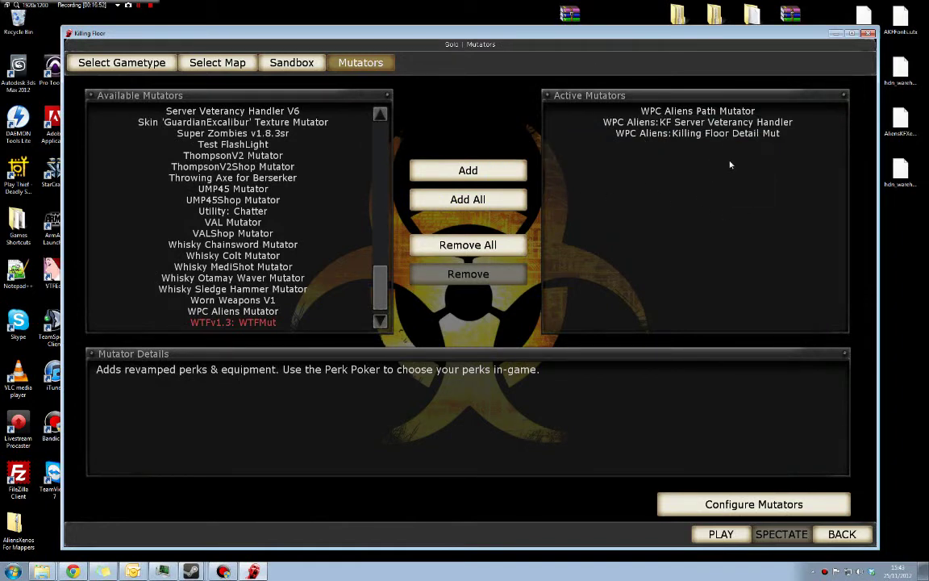
left_click(645, 112)
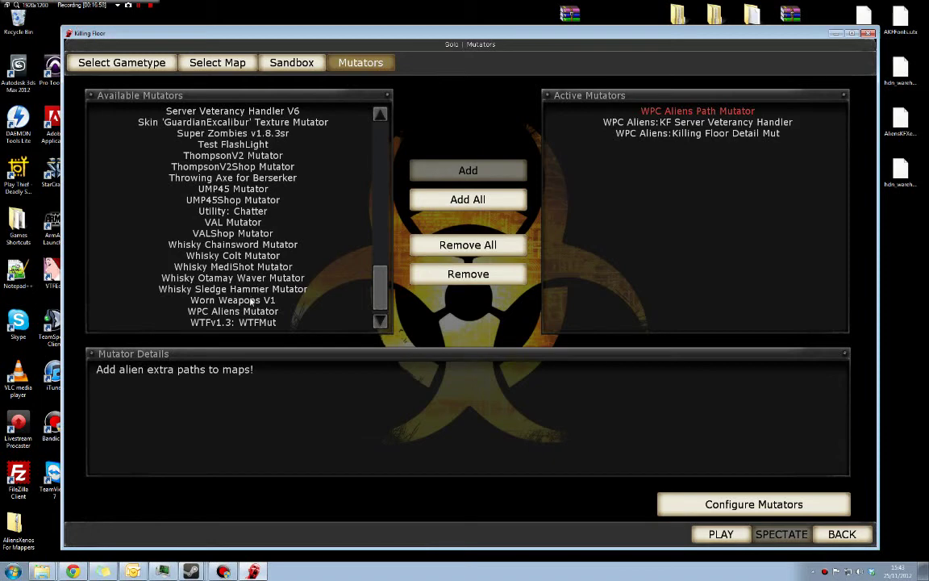
left_click(327, 311)
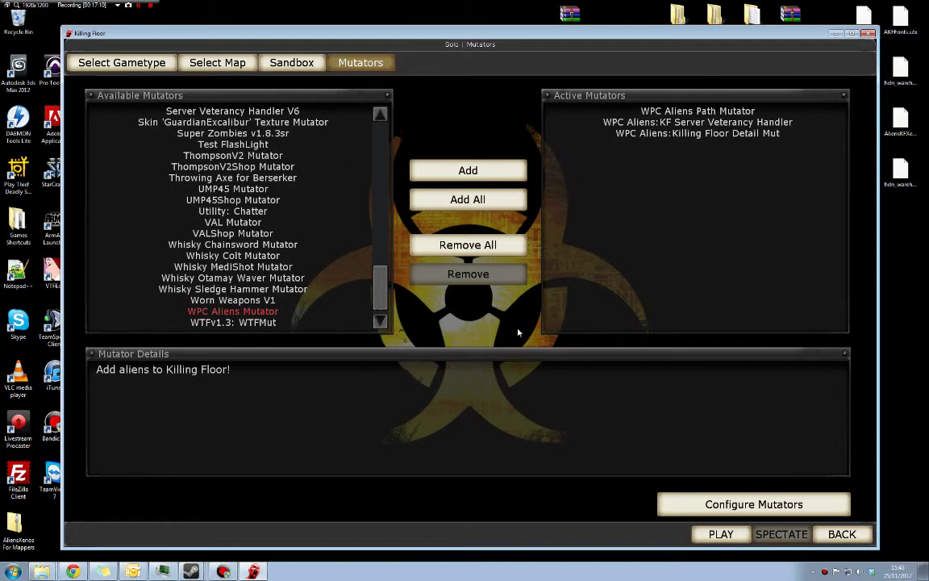
left_click(721, 534)
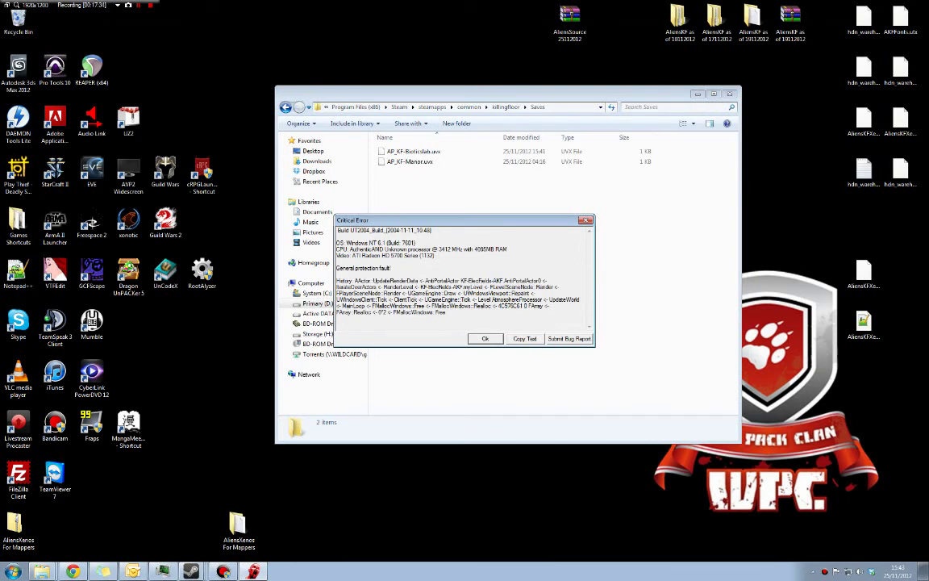
left_click(472, 337)
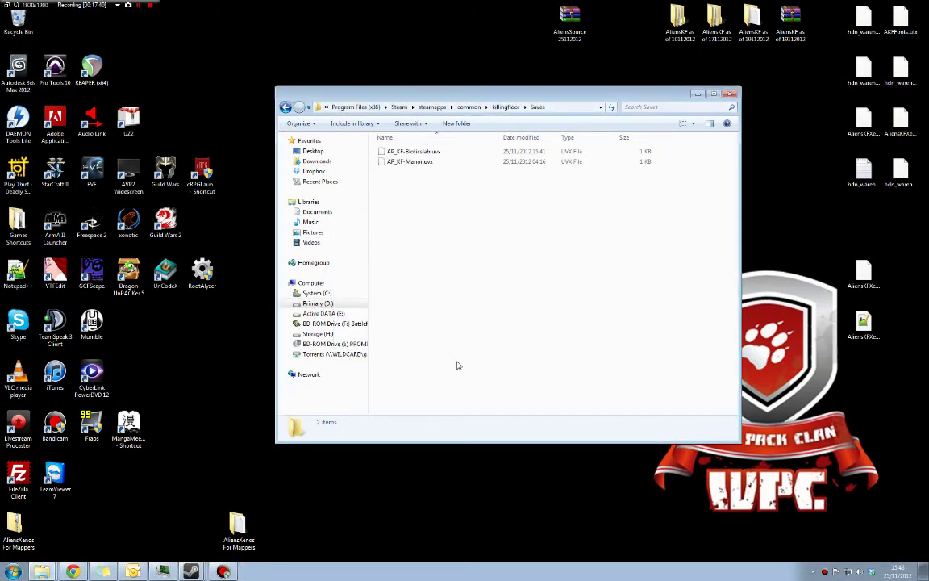
Select the AP_KF-Manor.uvx path file in the Saves folder
left_click(406, 162)
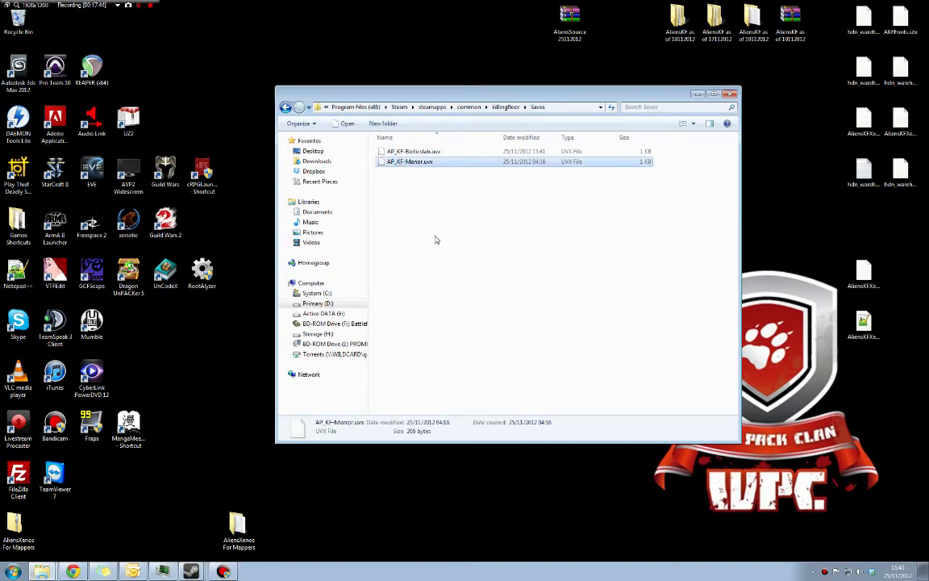